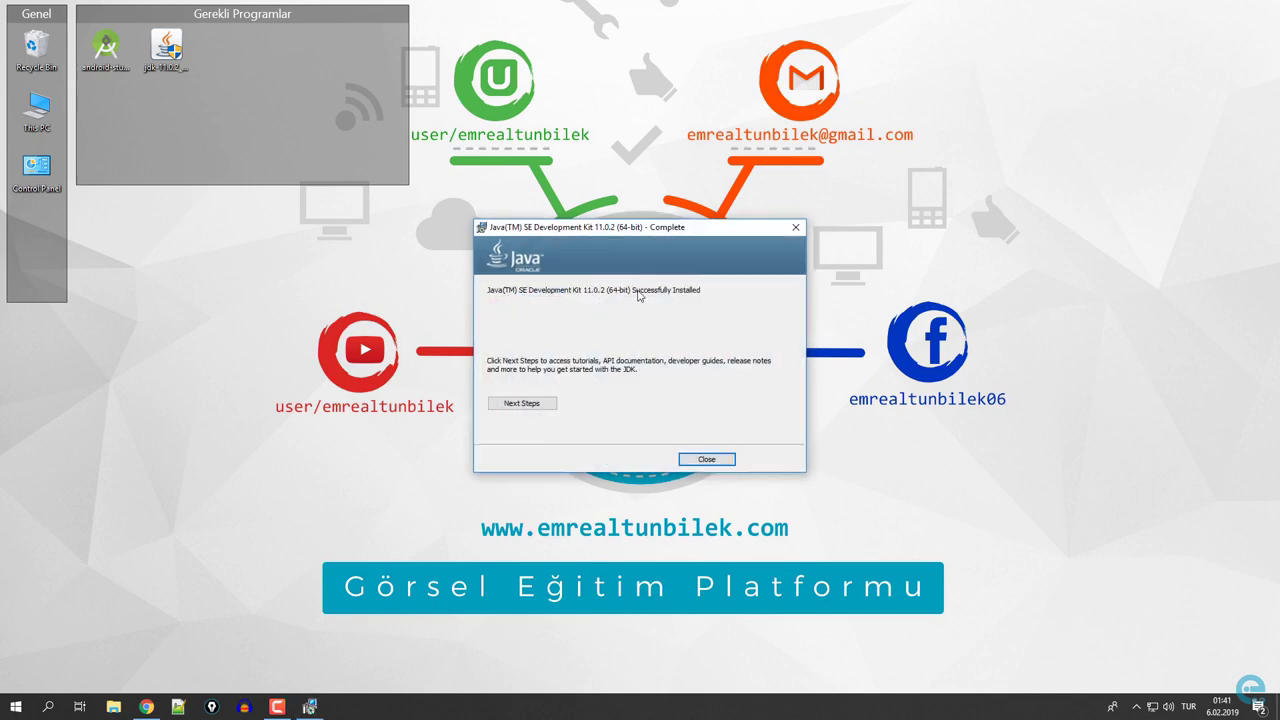
# Step: Close the finished JDK installer, and check for Java by running java and java -version in a Command Prompt
pyautogui.click(706, 460)
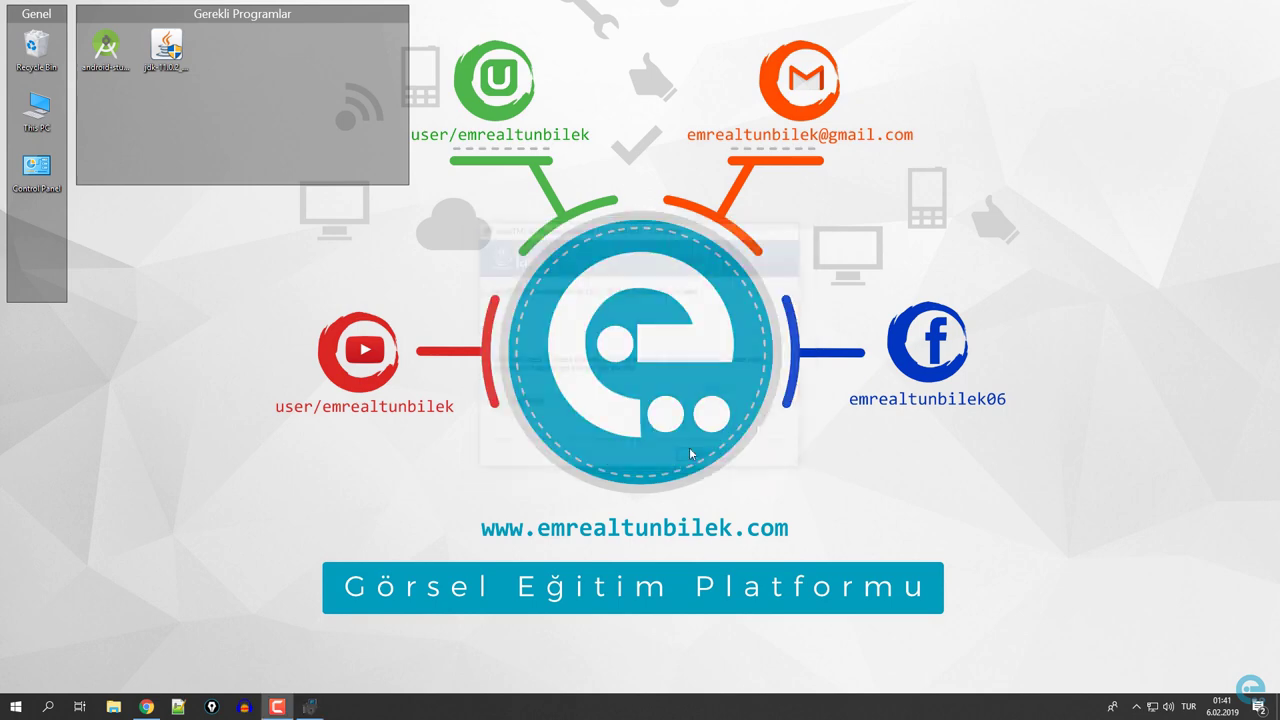
pyautogui.click(16, 706)
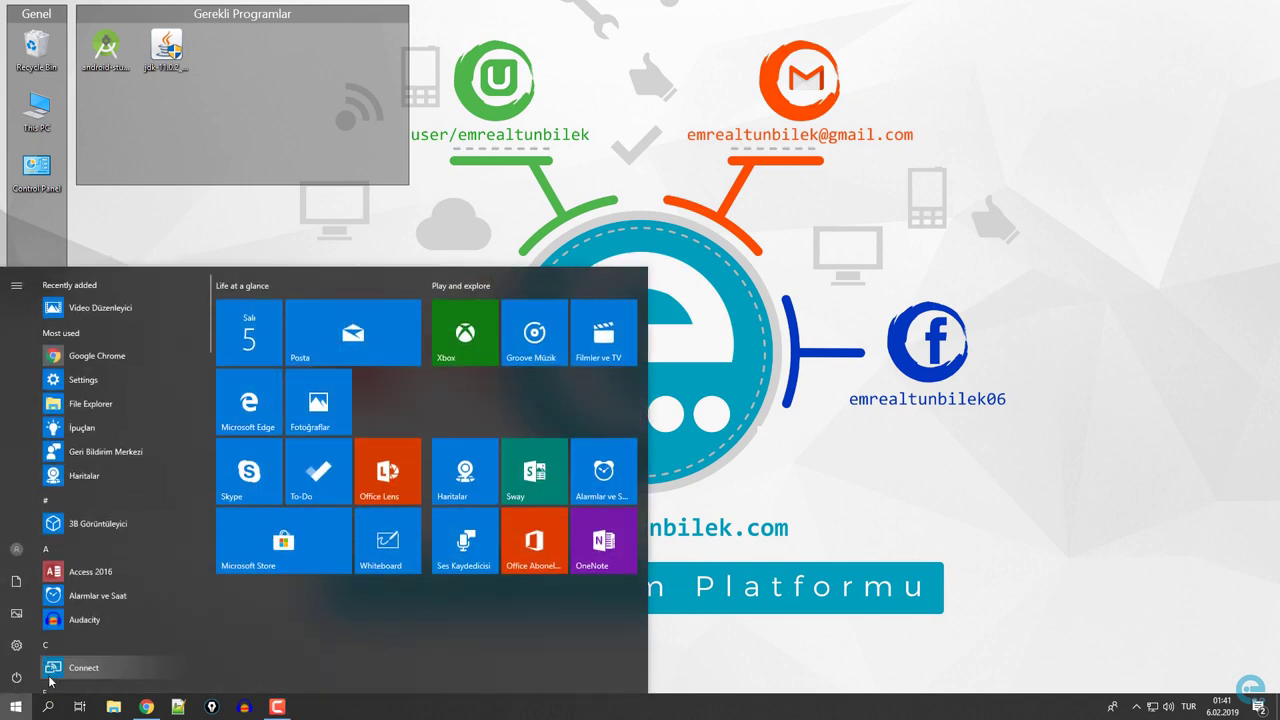
pyautogui.write('cmd')
pyautogui.press('Return')
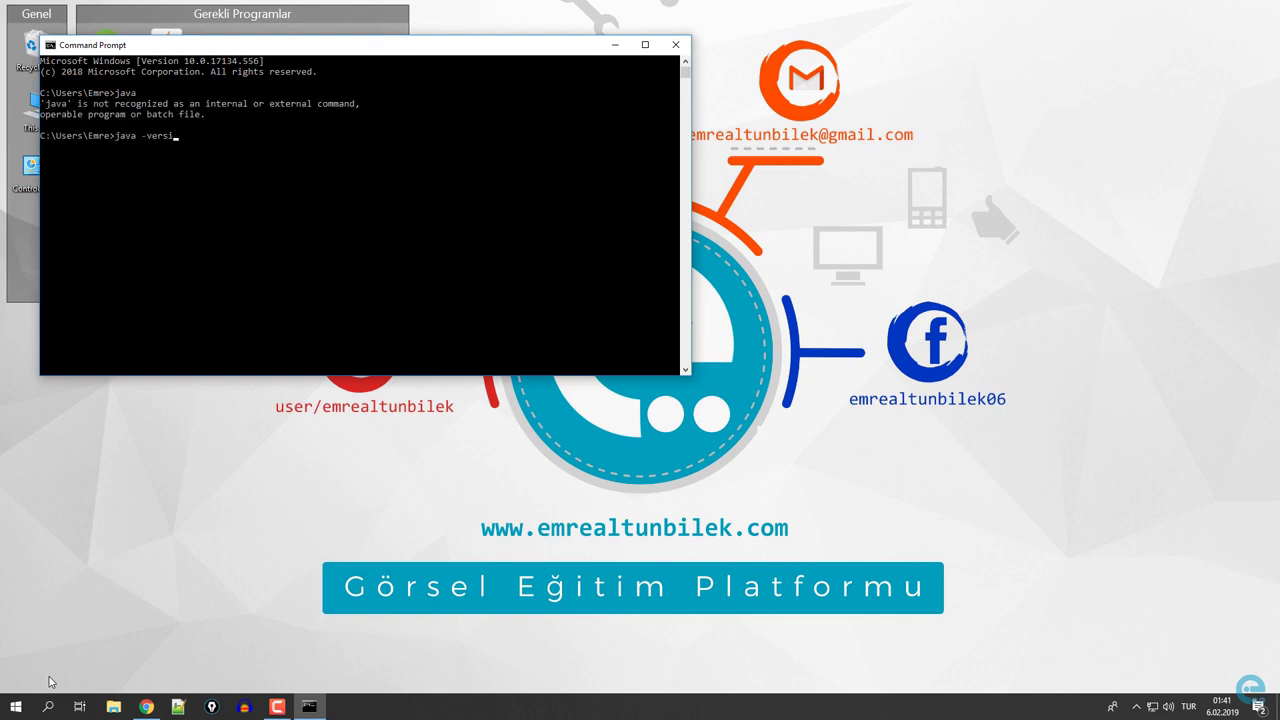
pyautogui.press('Return')
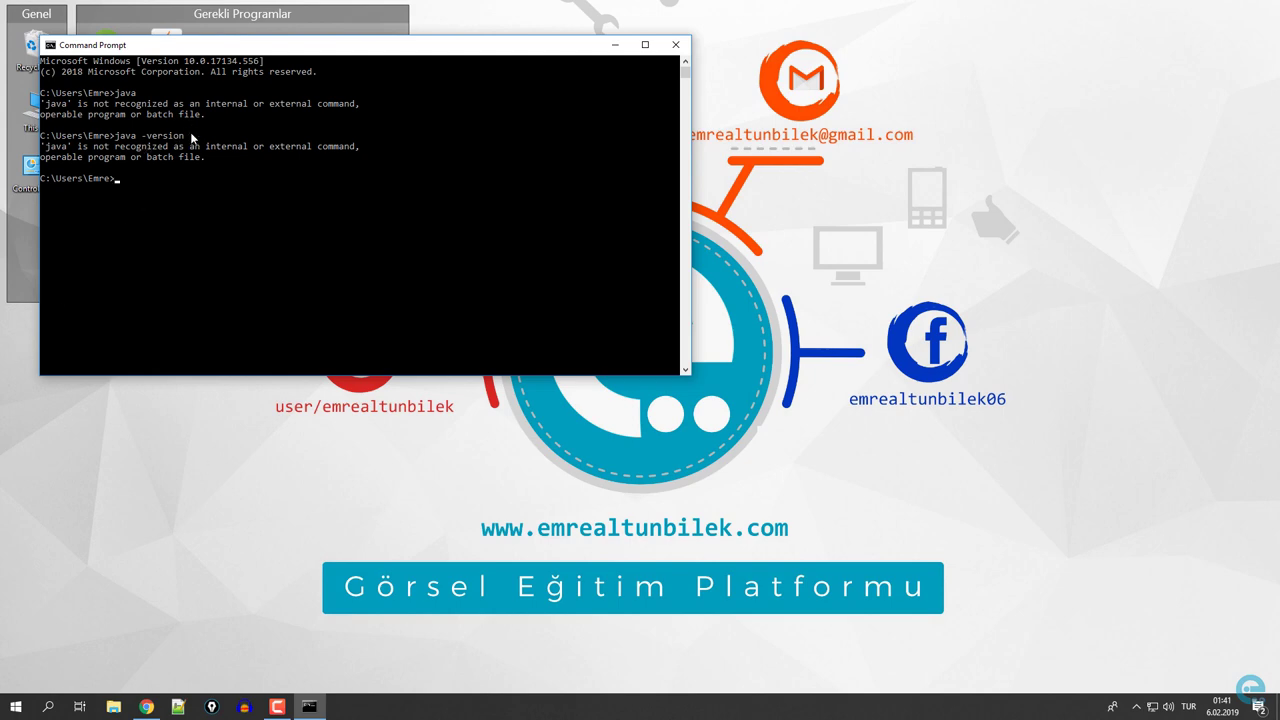
pyautogui.moveTo(396, 48); pyautogui.dragTo(671, 105)
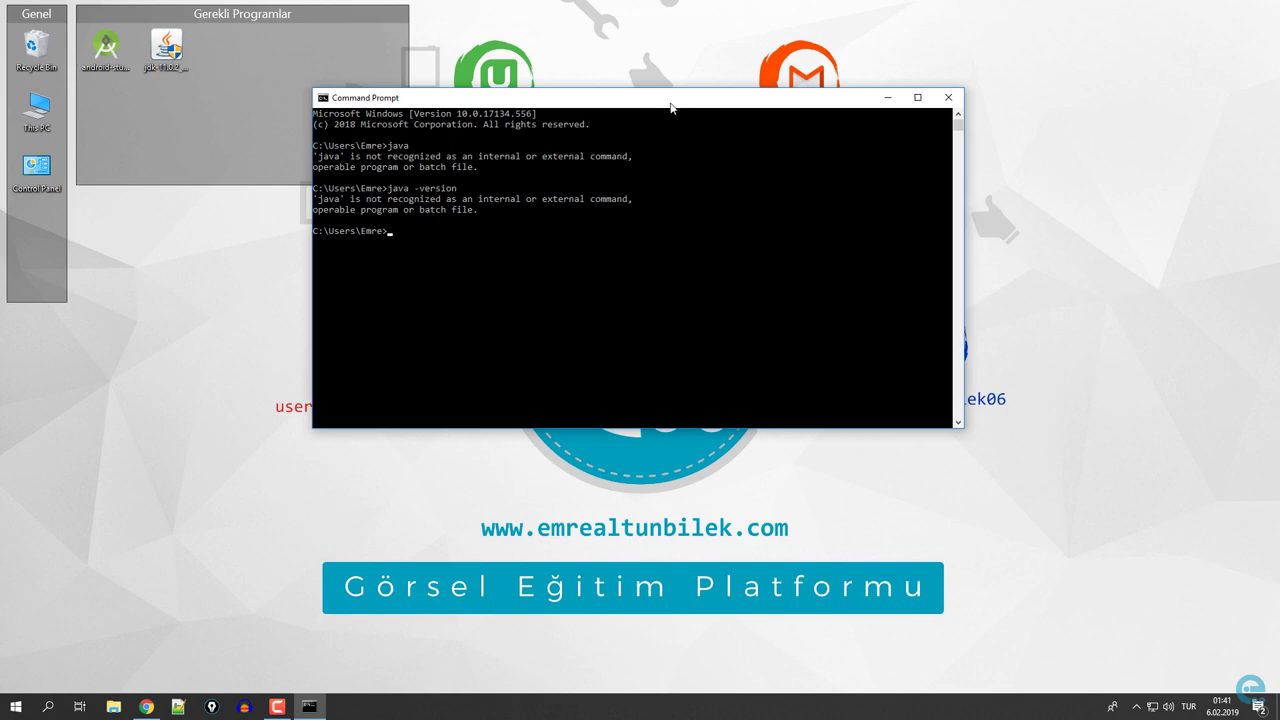
pyautogui.click(948, 97)
# Step: Repeat the java -version check in a fresh Command Prompt window and close that window
pyautogui.rightClick(40, 115)
pyautogui.click(16, 708)
pyautogui.write('cm')
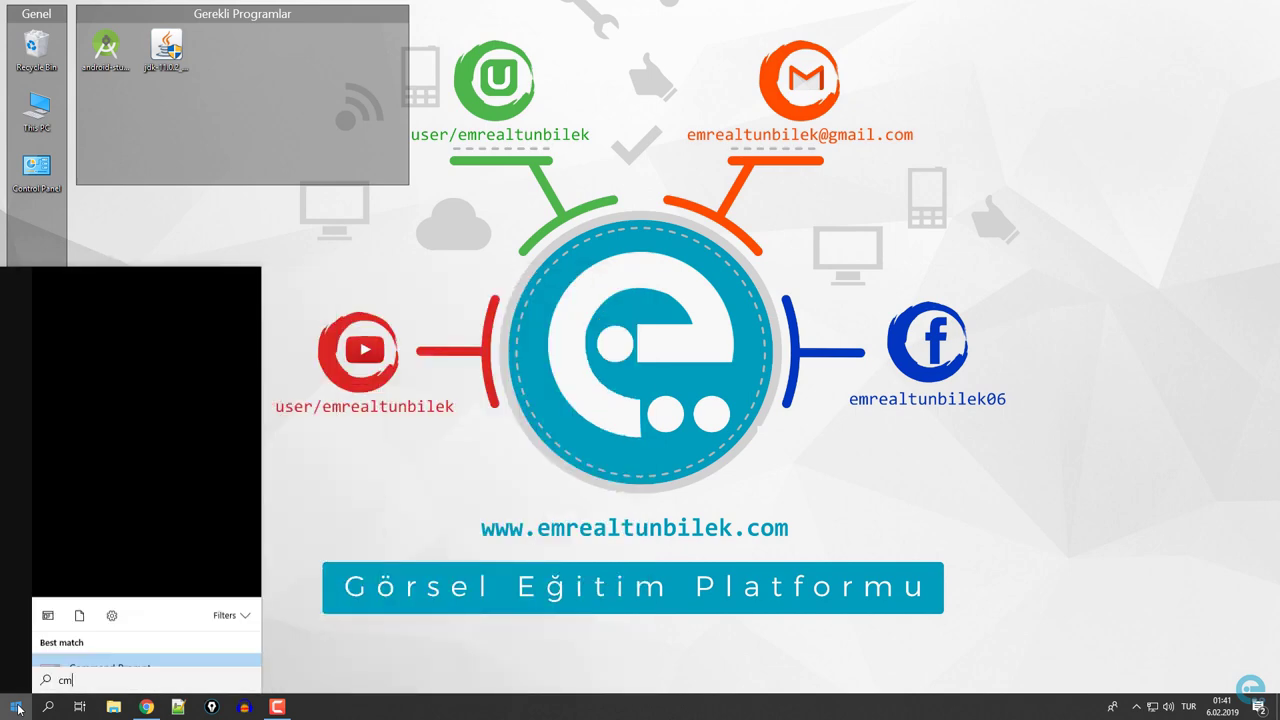
pyautogui.press('Return')
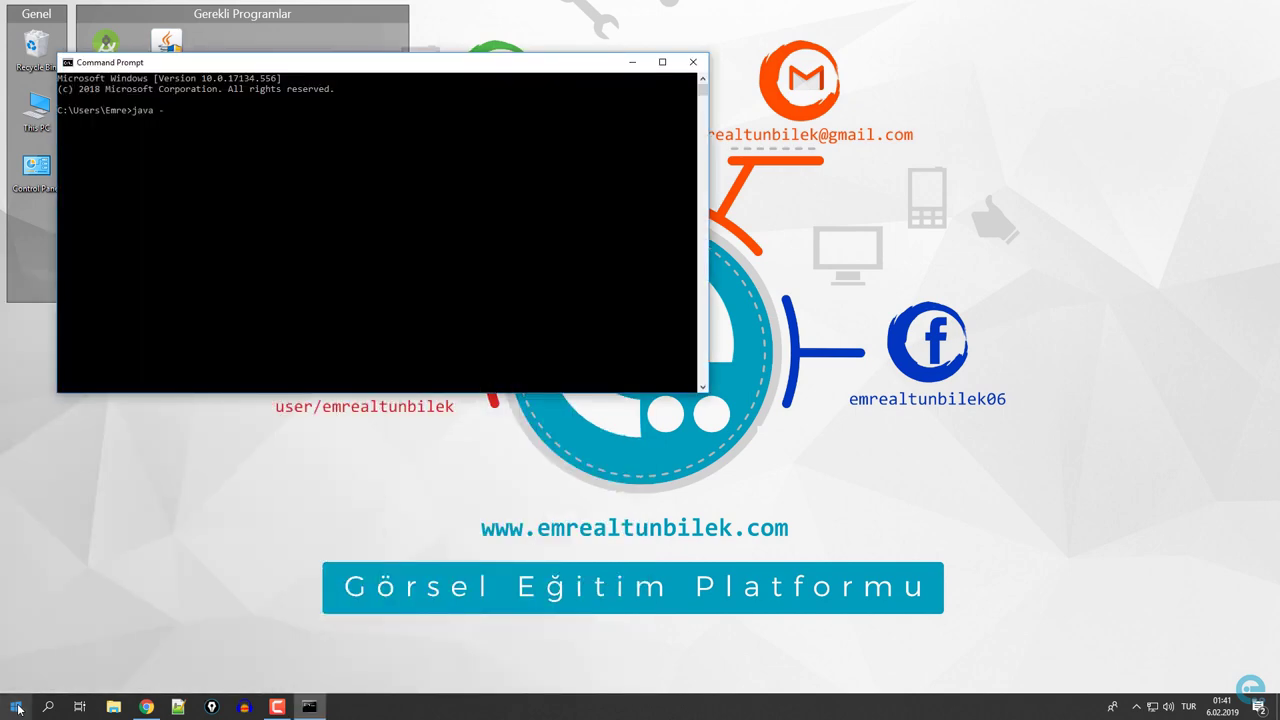
pyautogui.write('java -version')
pyautogui.press('Return')
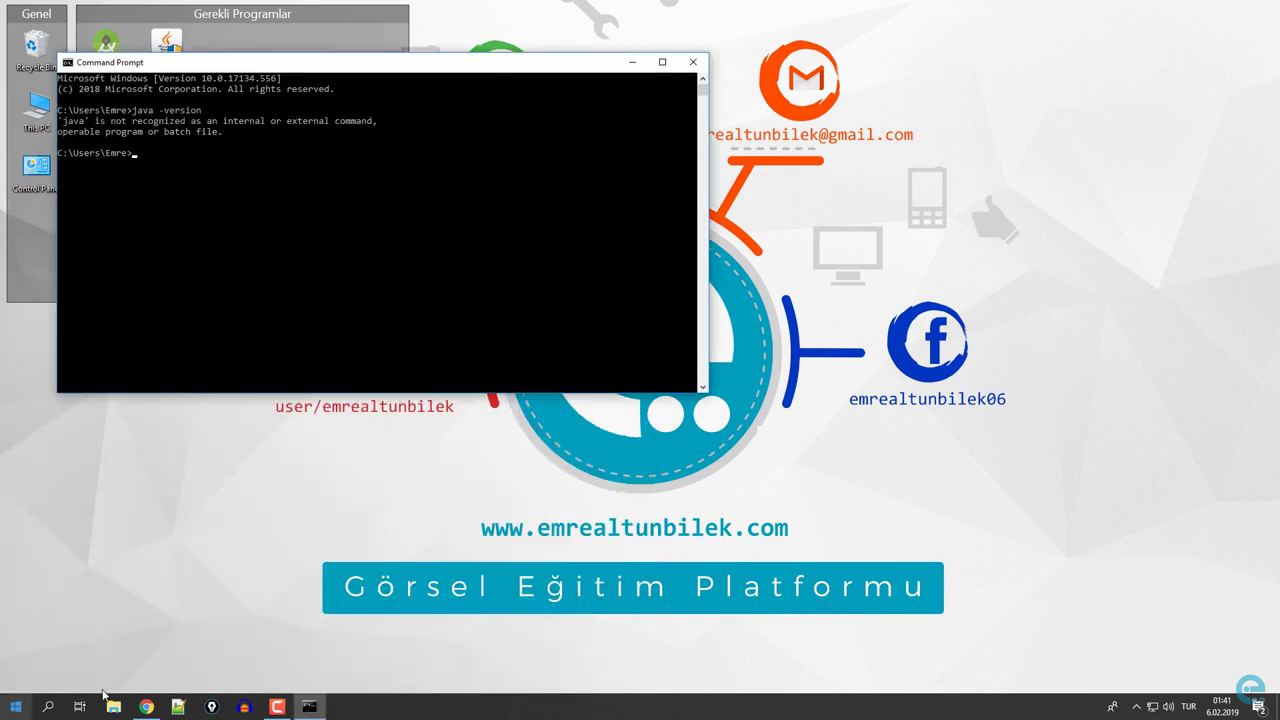
pyautogui.click(693, 62)
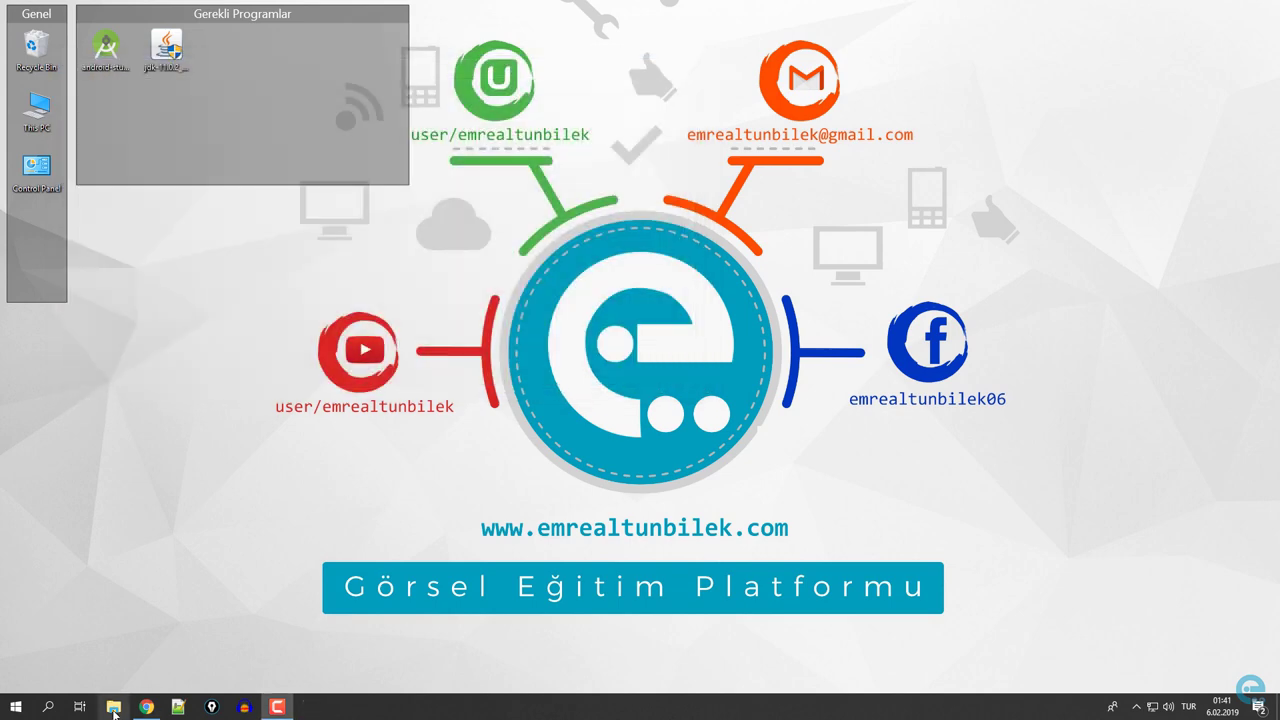
# Step: Open the JDK installation folder C:\Program Files\Java\jdk-11.0.2 in File Explorer and copy its full path
pyautogui.click(113, 707)
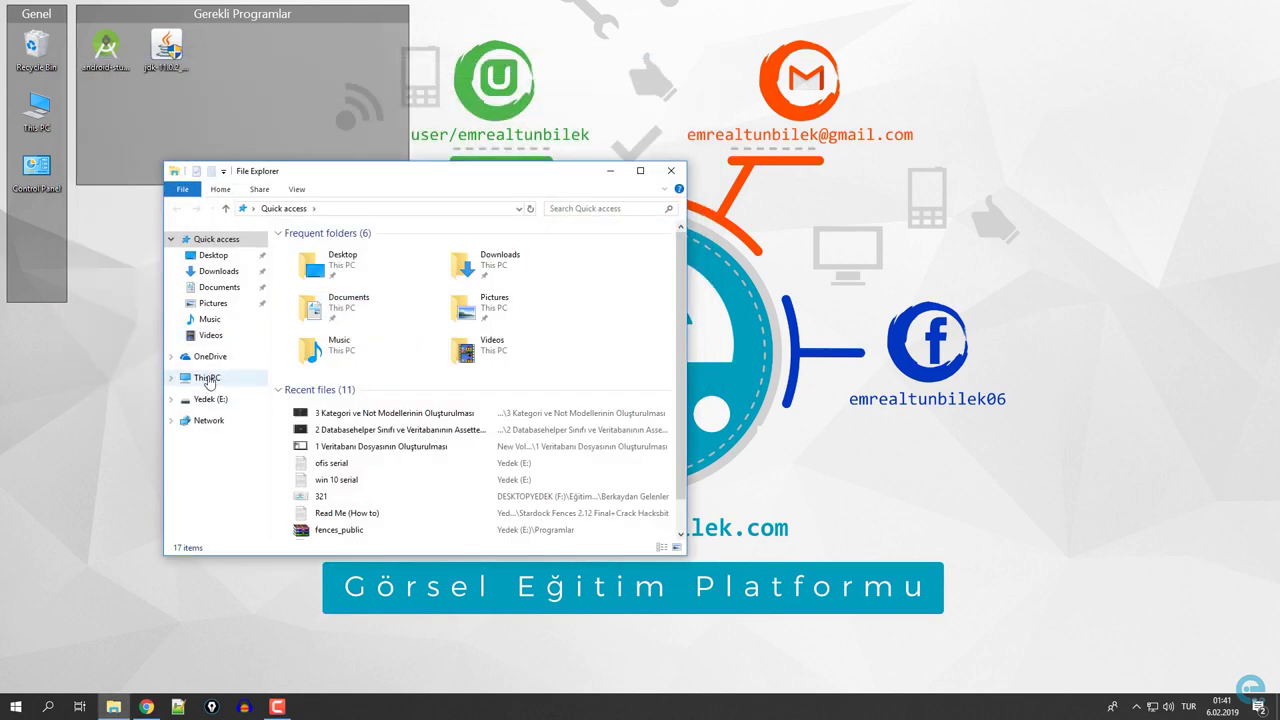
pyautogui.doubleClick(360, 440)
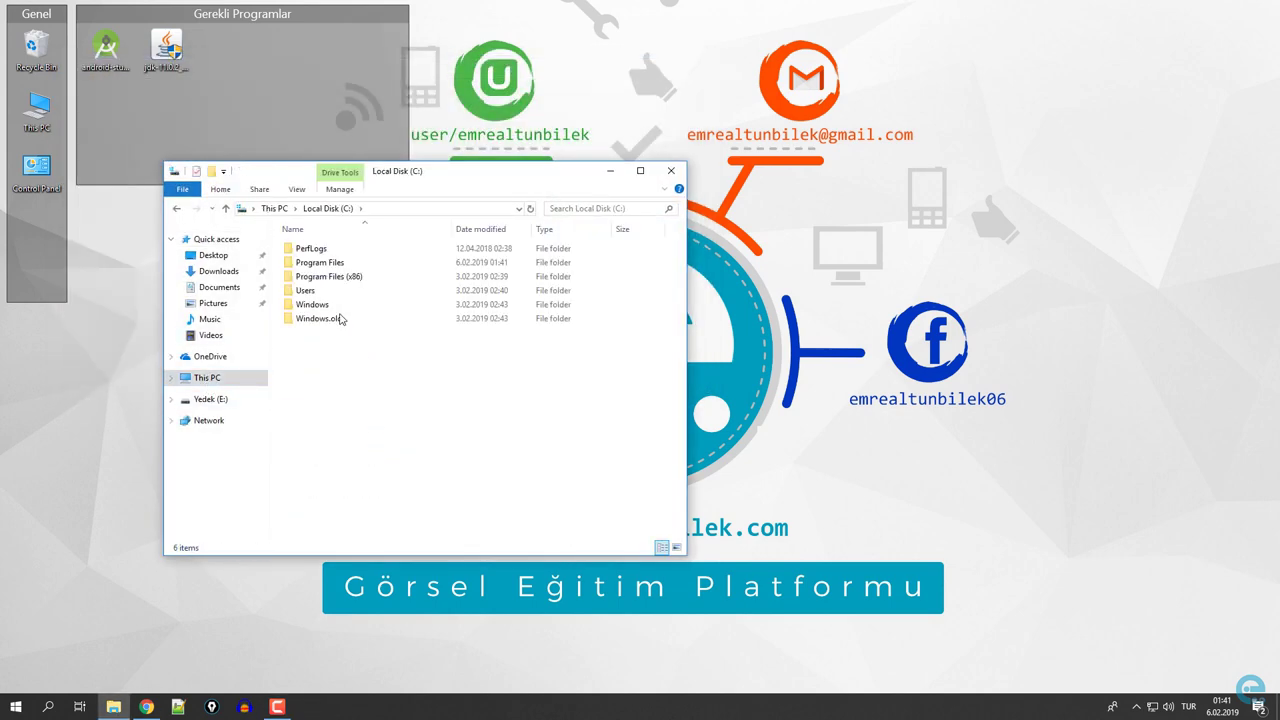
pyautogui.doubleClick(330, 263)
pyautogui.click(329, 402)
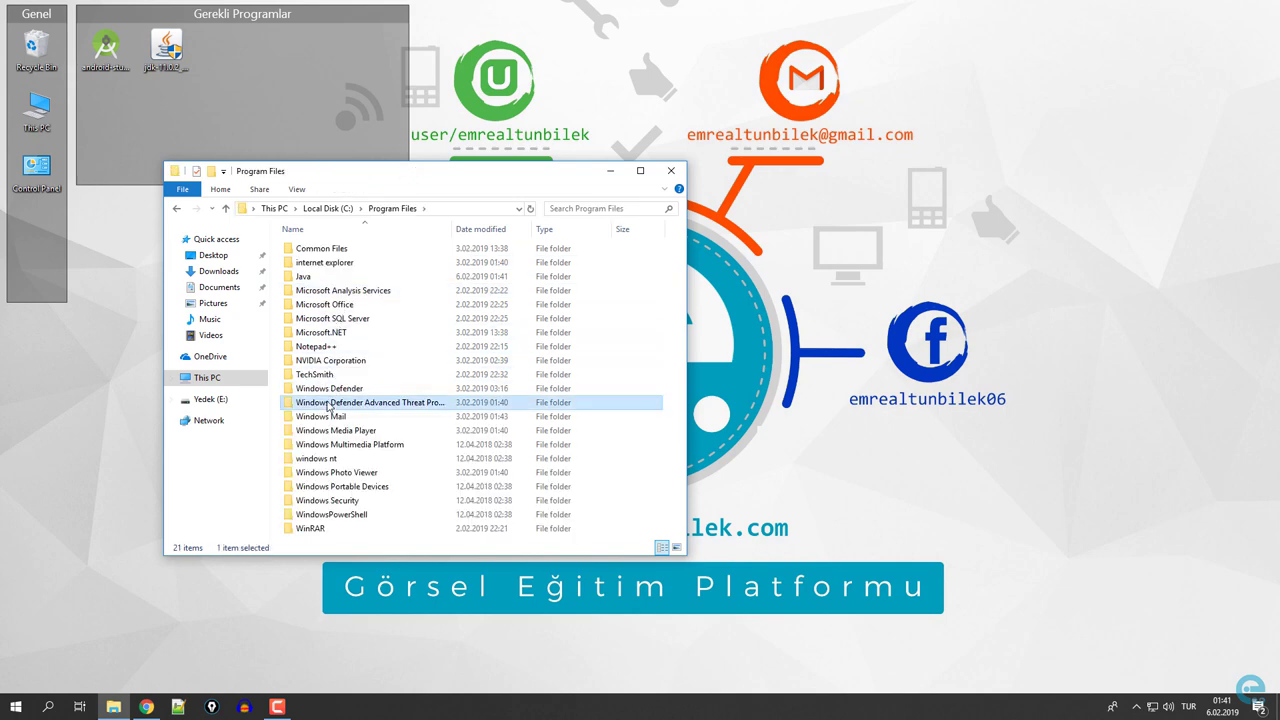
pyautogui.press('j')
pyautogui.press('Return')
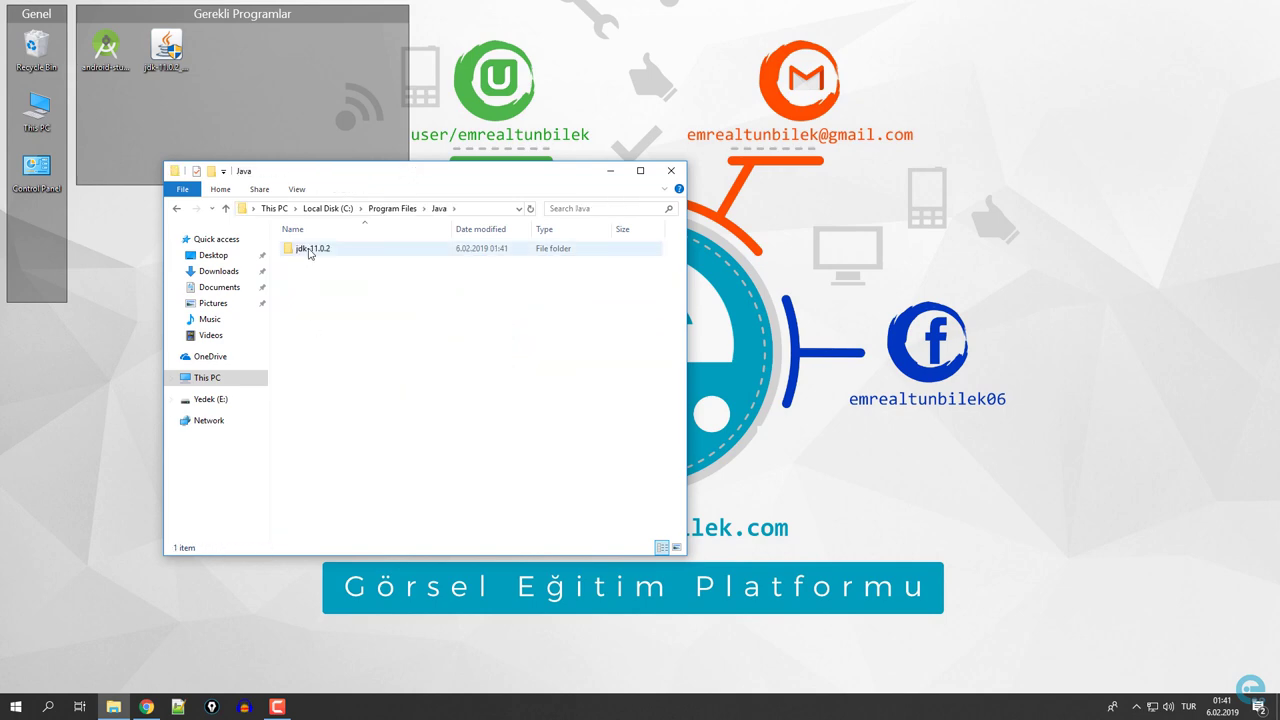
pyautogui.doubleClick(308, 250)
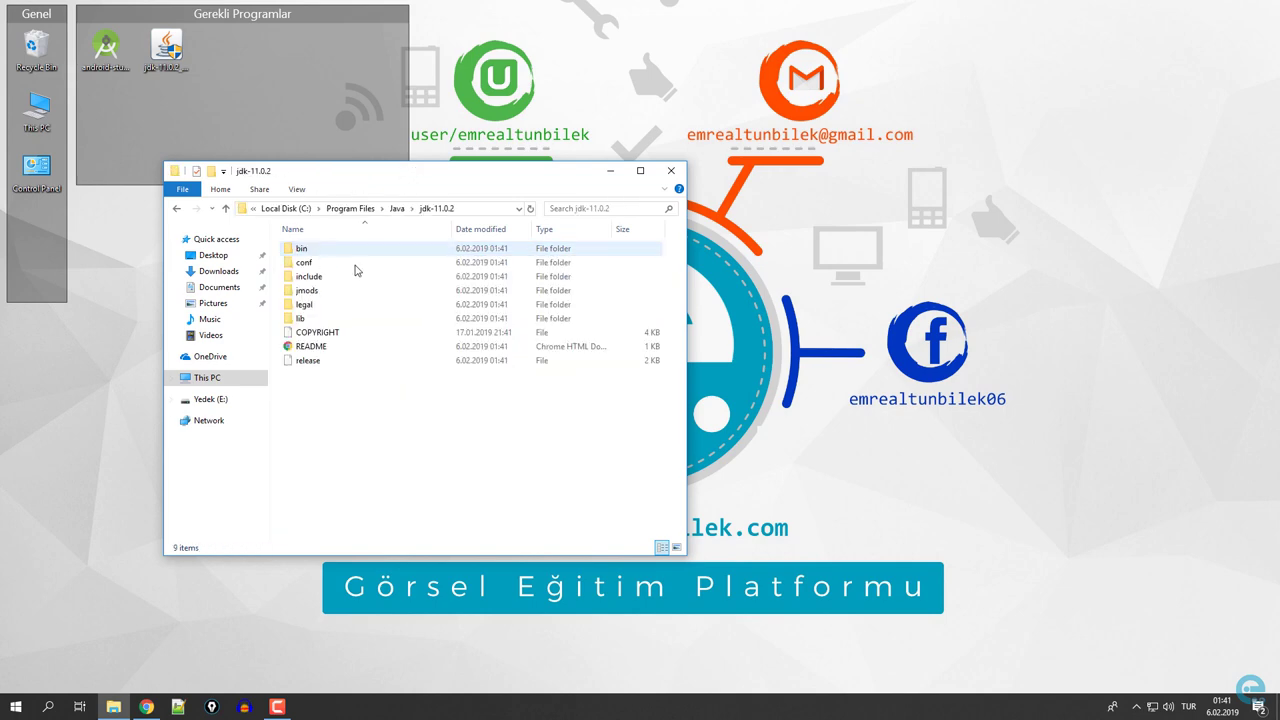
pyautogui.click(488, 210)
pyautogui.hotkey('ctrl', 'c')
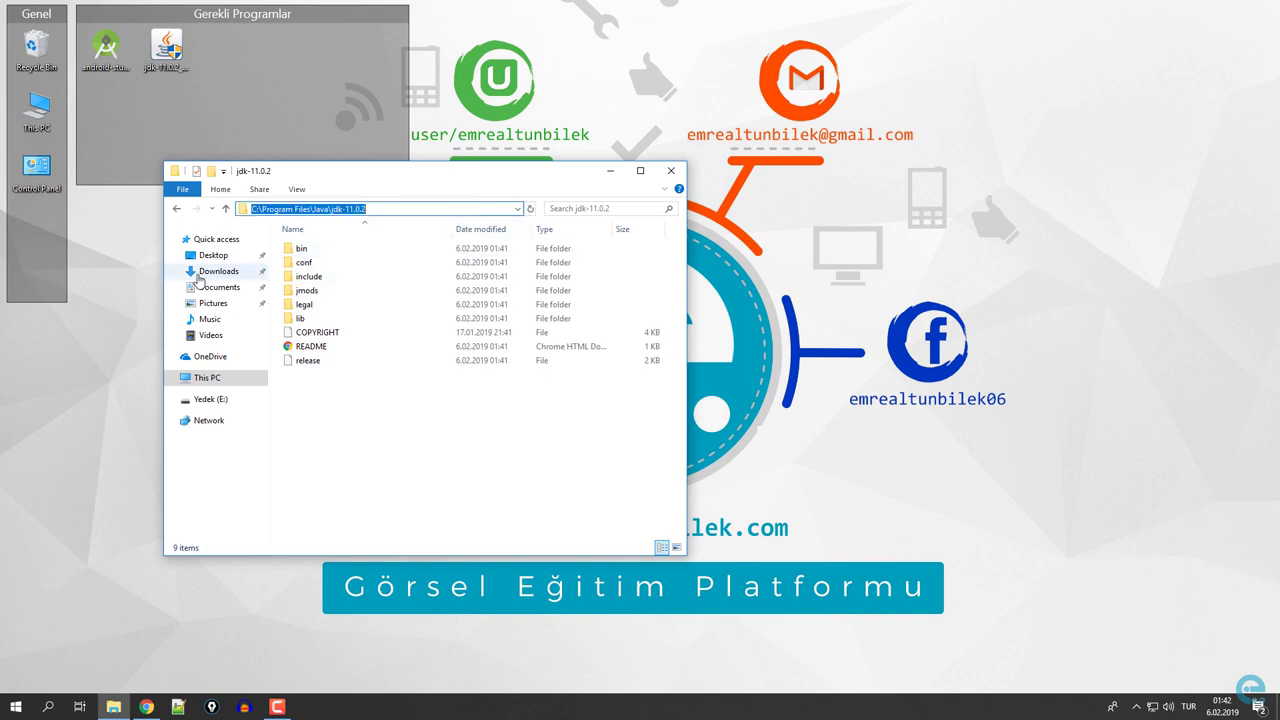
# Step: Open the Environment Variables dialog from the advanced system settings of This PC
pyautogui.rightClick(38, 119)
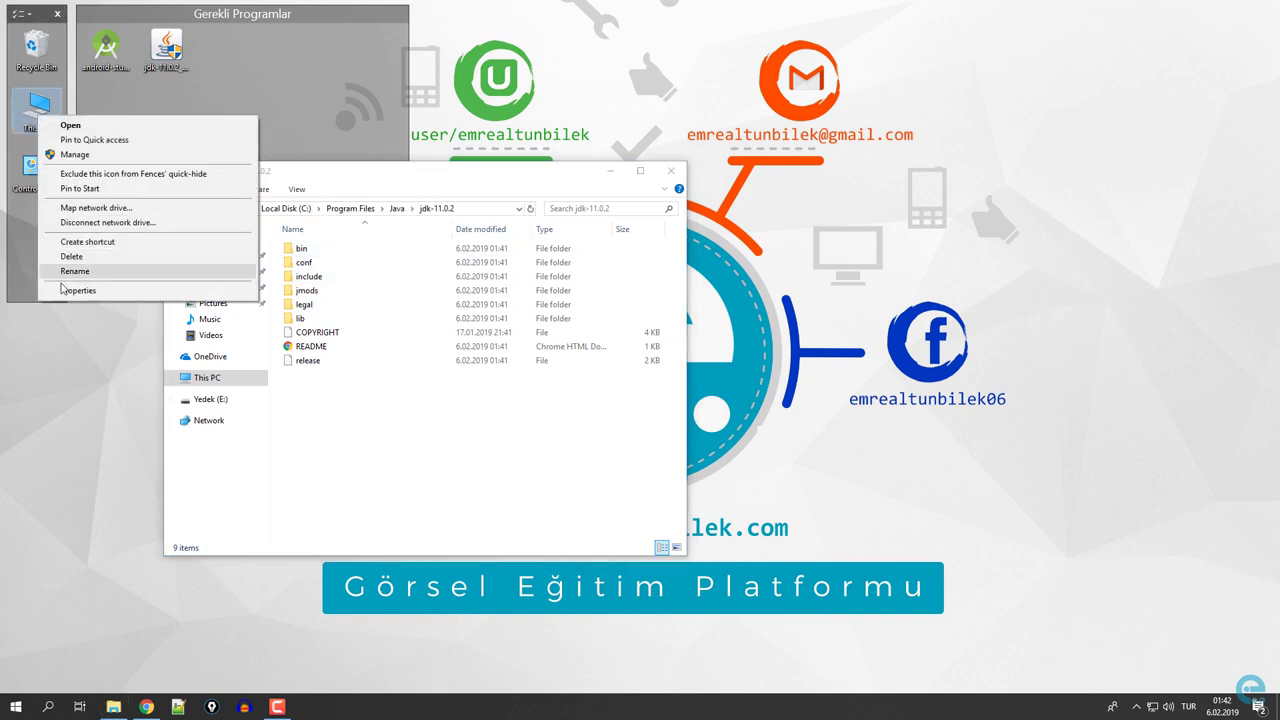
pyautogui.click(80, 290)
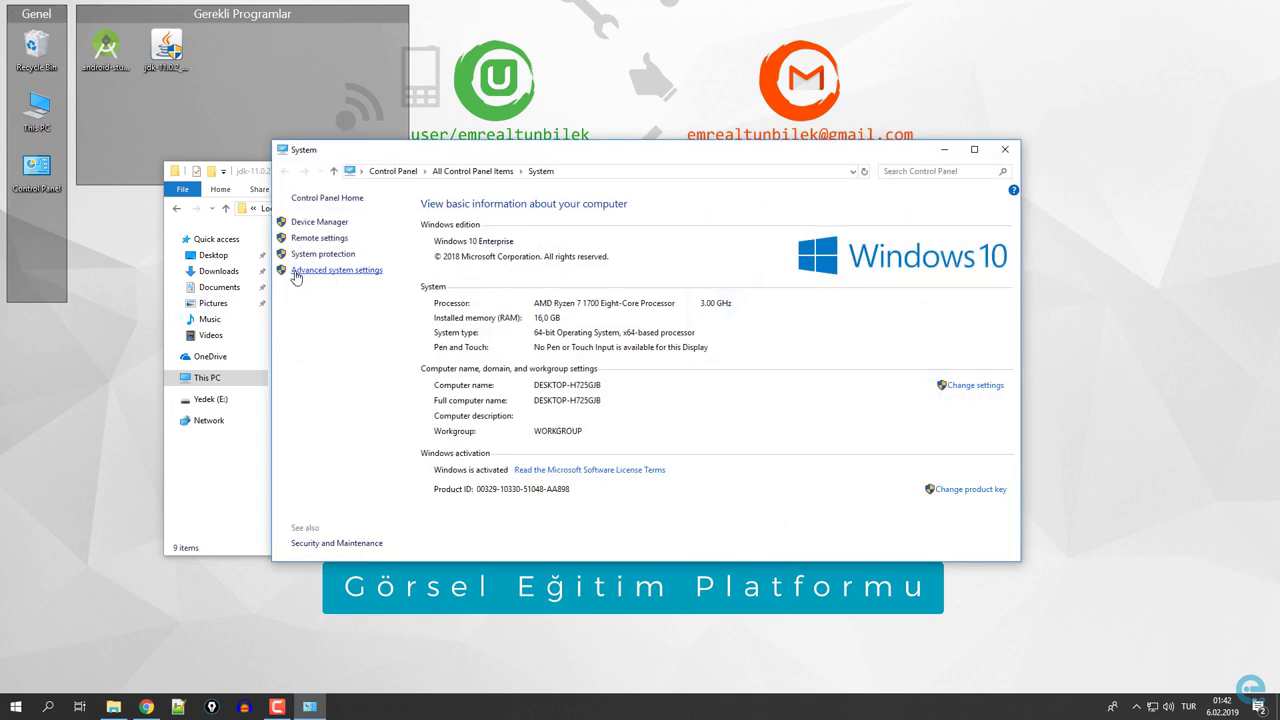
pyautogui.click(315, 272)
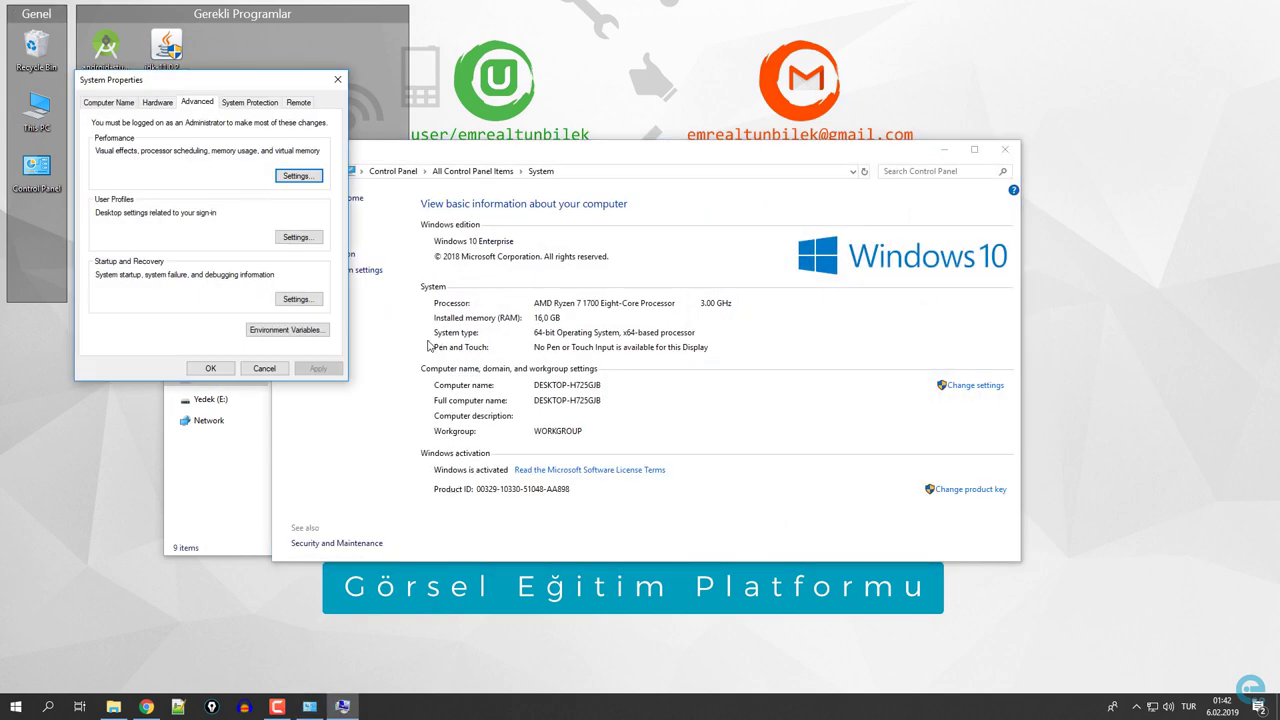
pyautogui.click(284, 336)
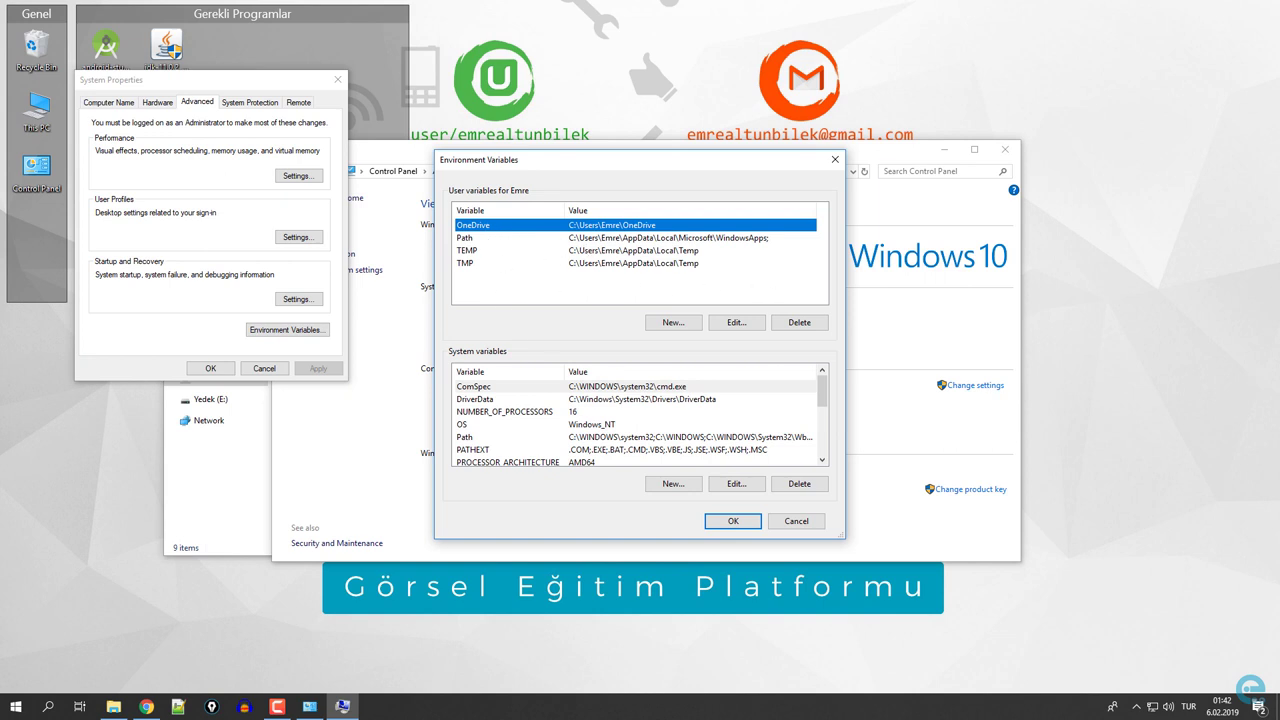
# Step: Run java.exe in a new Command Prompt, and move its window aside to get back to the environment variables
pyautogui.click(14, 707)
pyautogui.write('cmd')
pyautogui.press('Return')
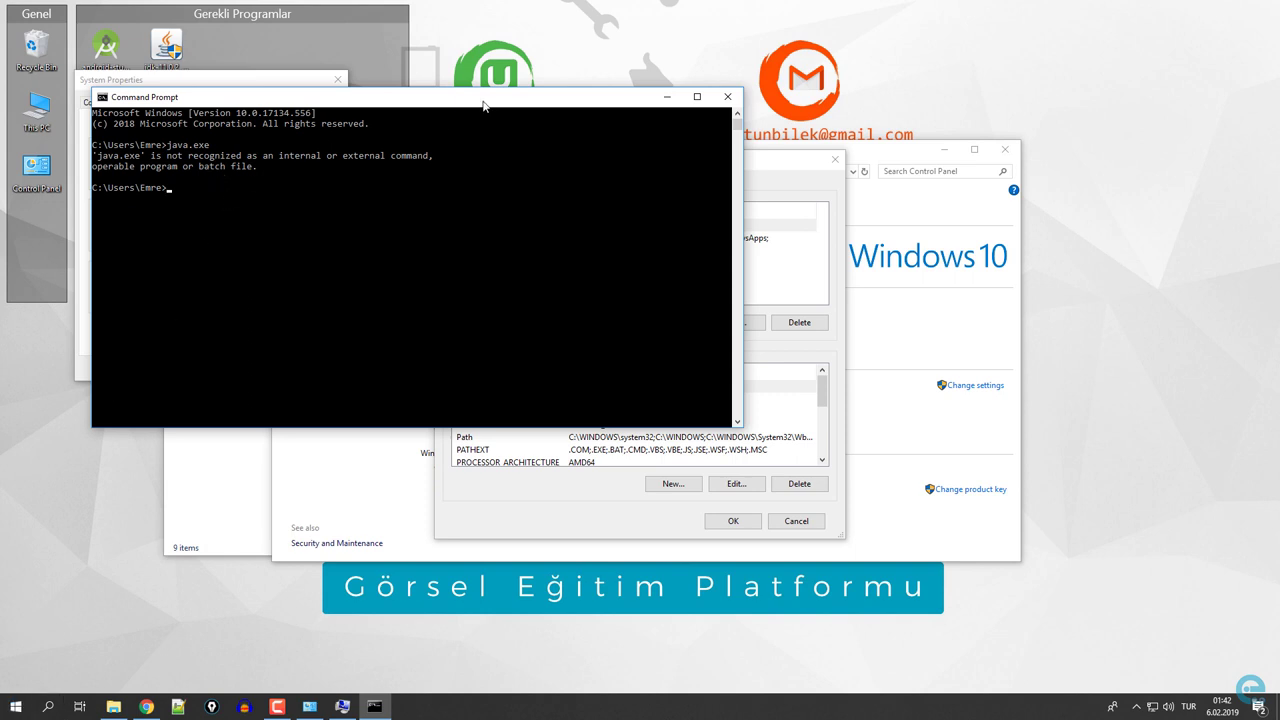
pyautogui.moveTo(483, 105); pyautogui.dragTo(913, 292)
pyautogui.click(557, 179)
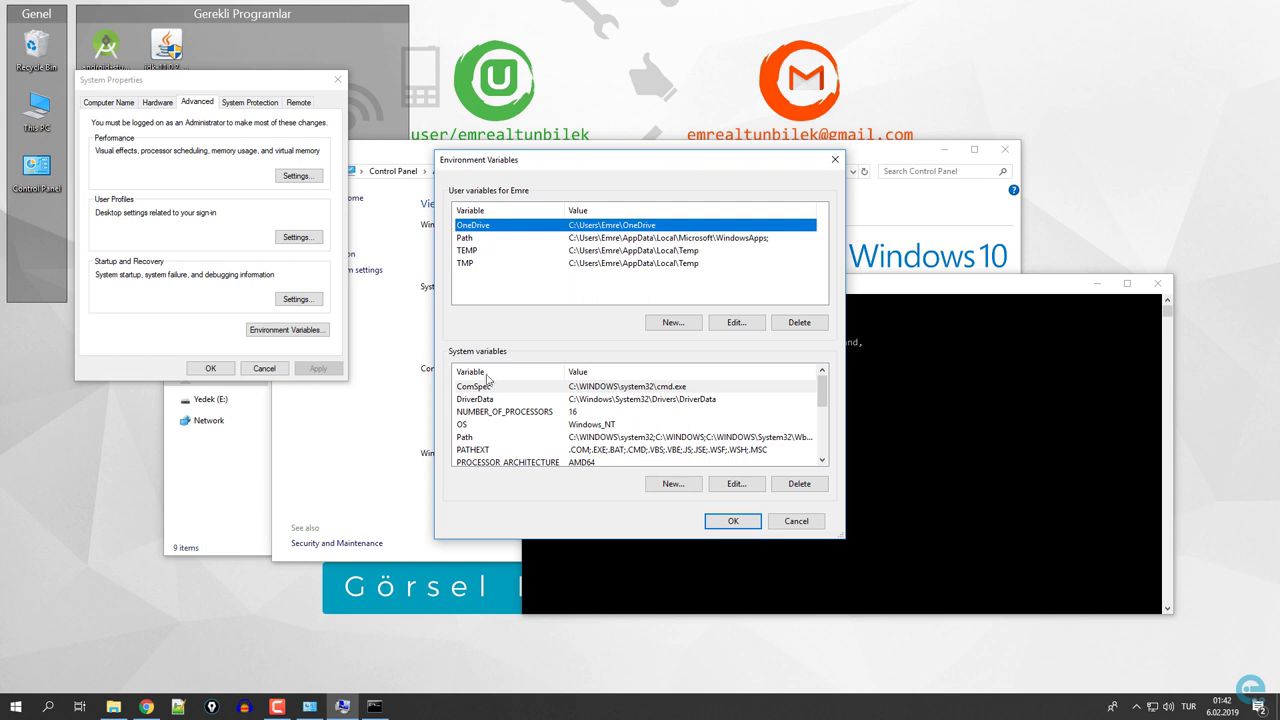
# Step: Add the copied path C:\Program Files\Java\jdk-11.0.2 as a new entry in the system Path variable
pyautogui.doubleClick(598, 439)
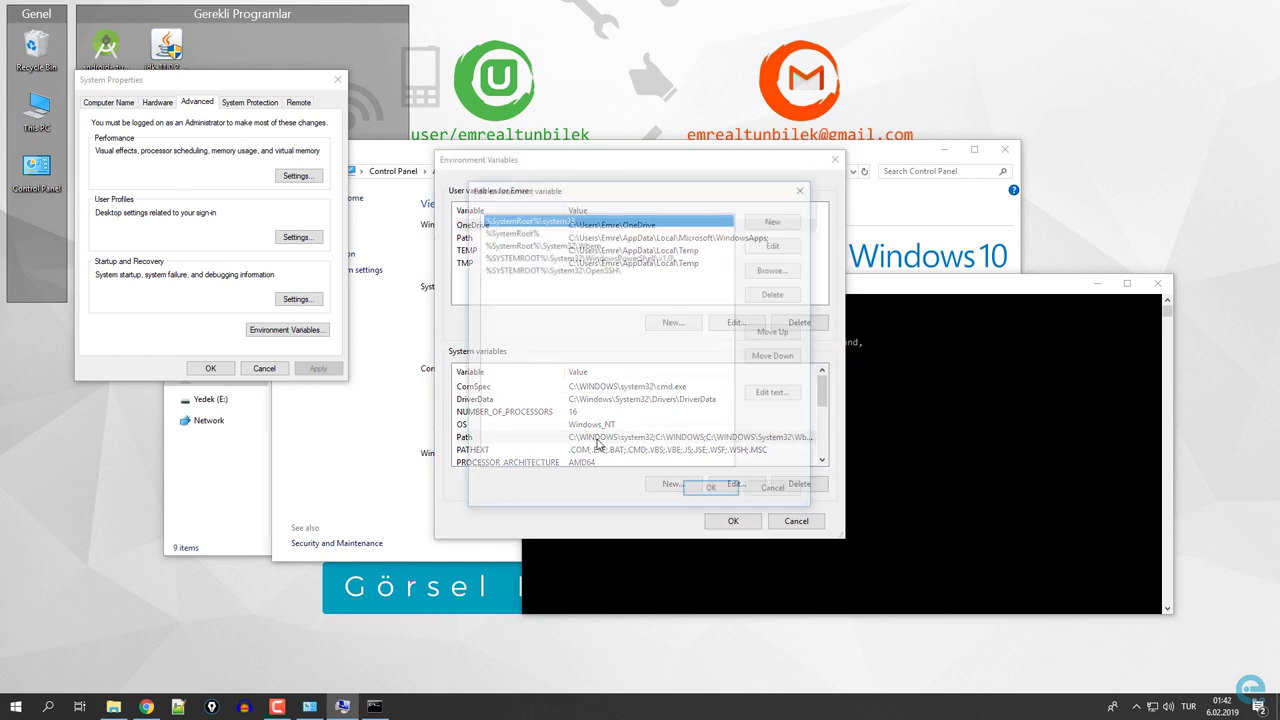
pyautogui.click(777, 491)
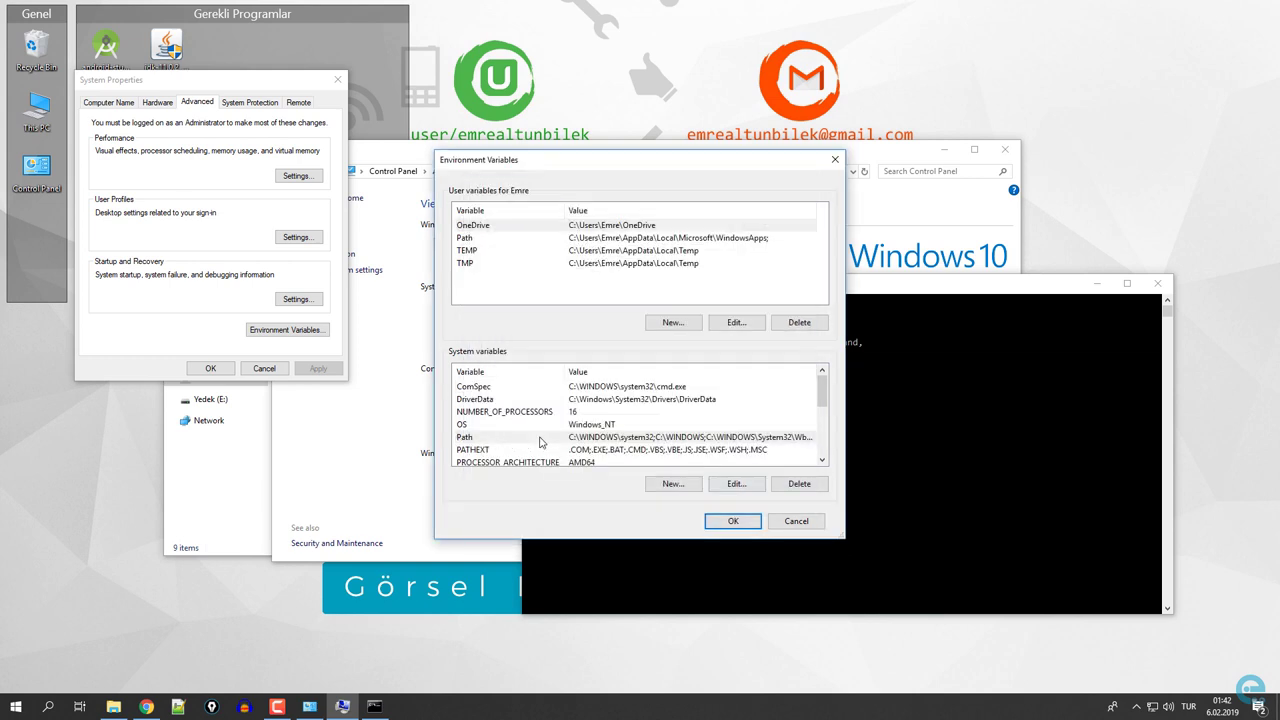
pyautogui.doubleClick(591, 442)
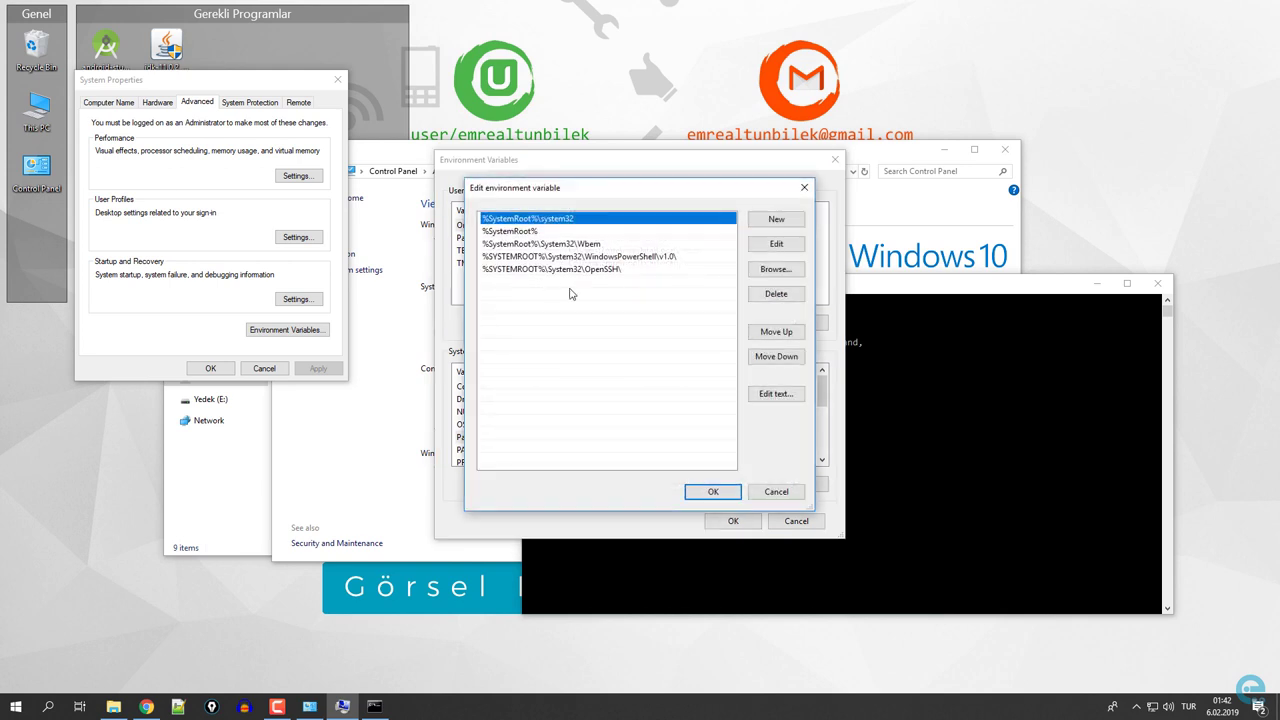
pyautogui.click(525, 285)
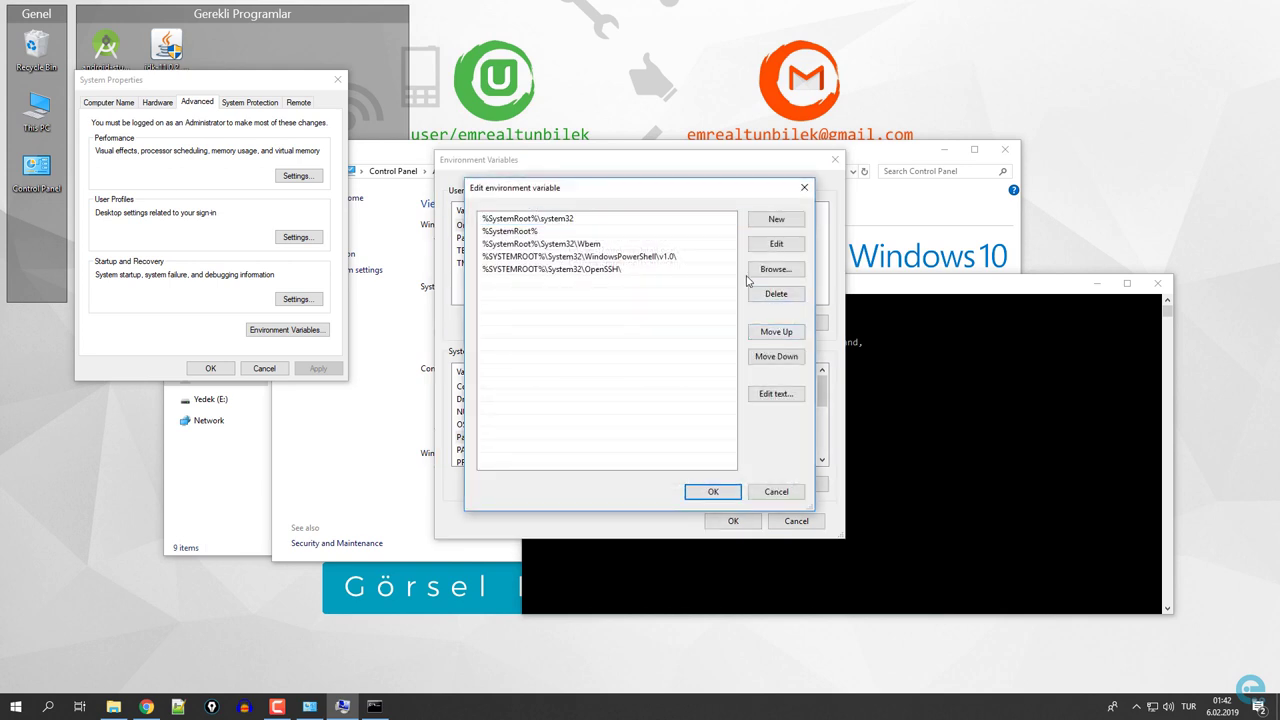
pyautogui.click(776, 219)
pyautogui.hotkey('ctrl', 'v')
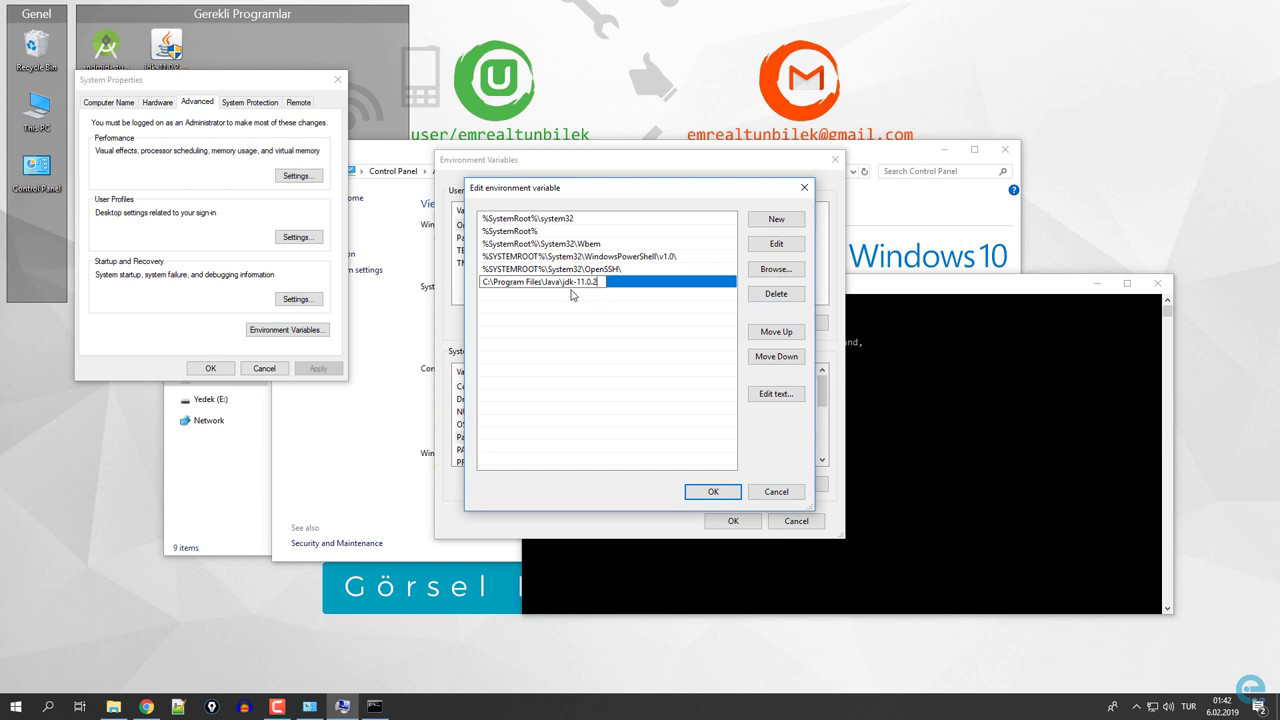
pyautogui.click(921, 408)
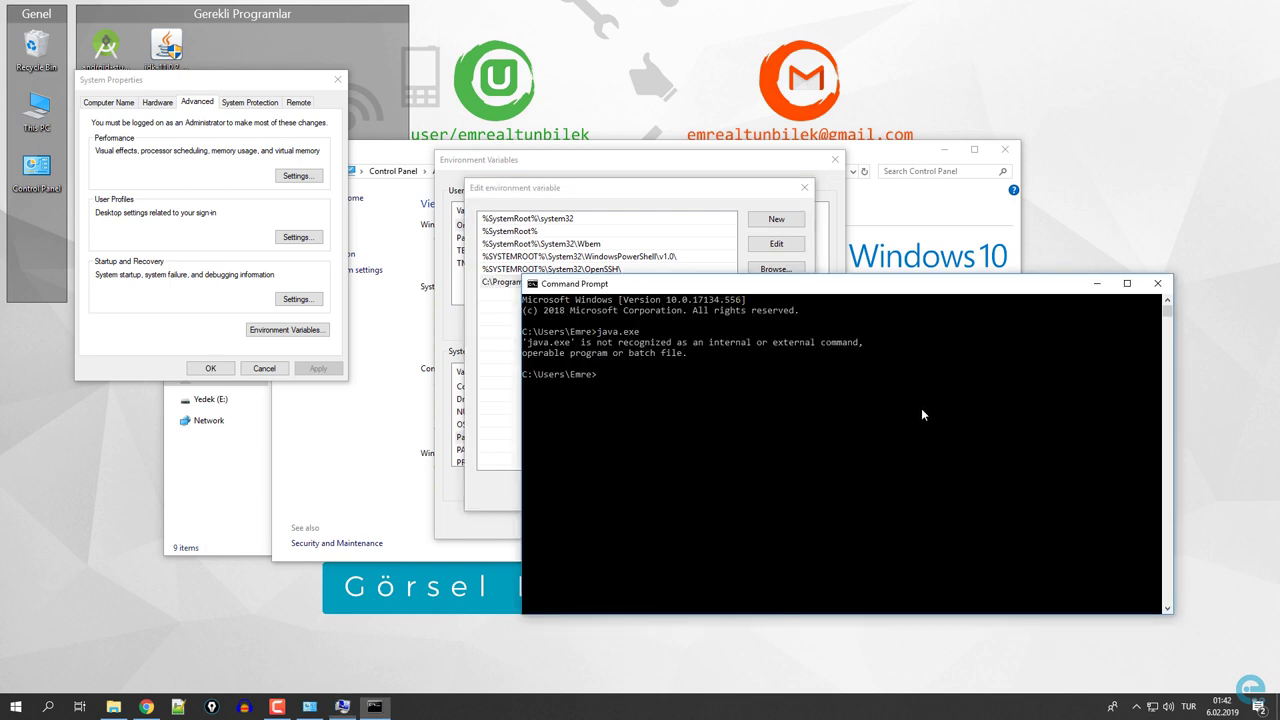
pyautogui.click(500, 286)
pyautogui.doubleClick(600, 286)
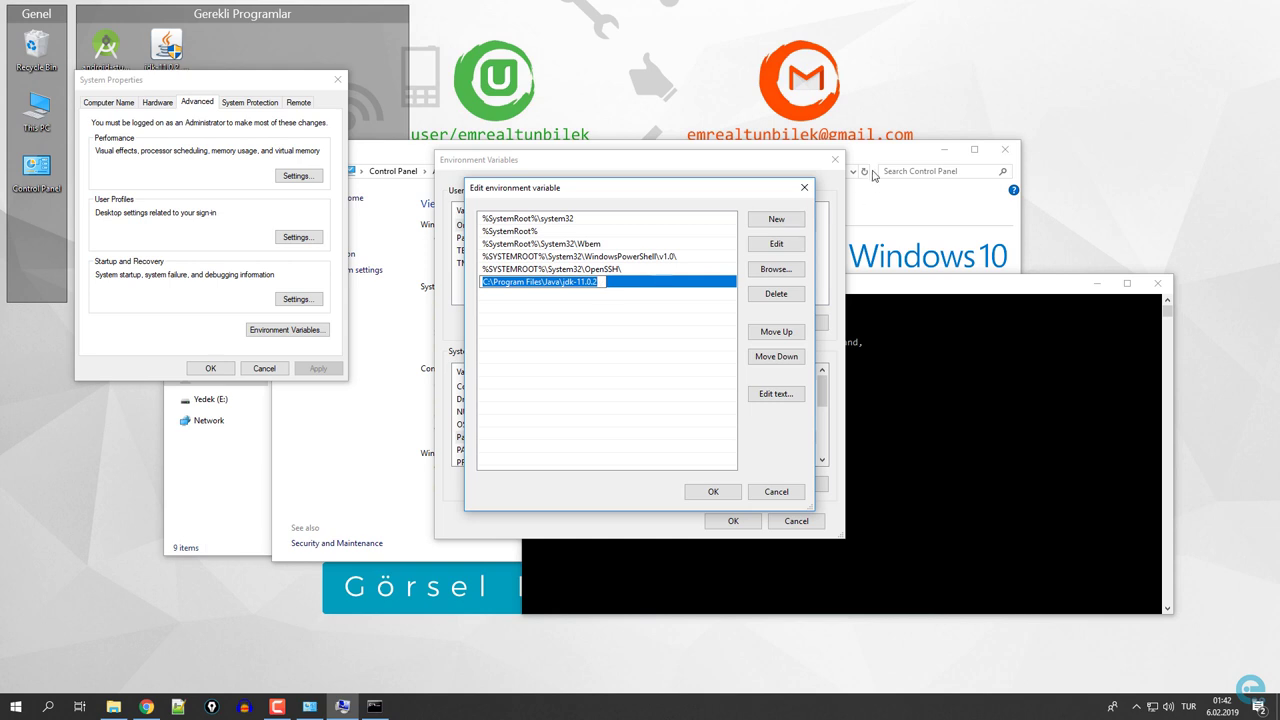
# Step: Open the bin folder inside jdk-11.0.2 and search it for java.exe
pyautogui.click(113, 706)
pyautogui.click(304, 252)
pyautogui.doubleClick(304, 252)
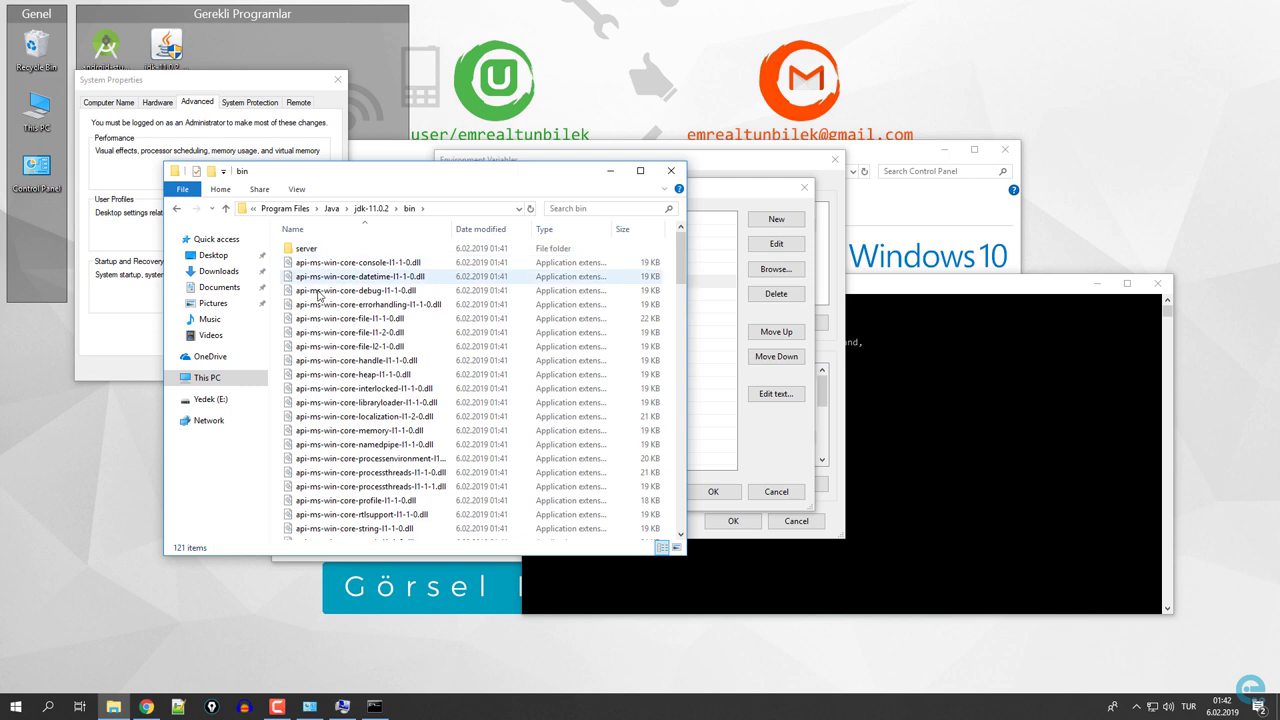
pyautogui.click(586, 212)
pyautogui.write('java.exe')
pyautogui.press('Return')
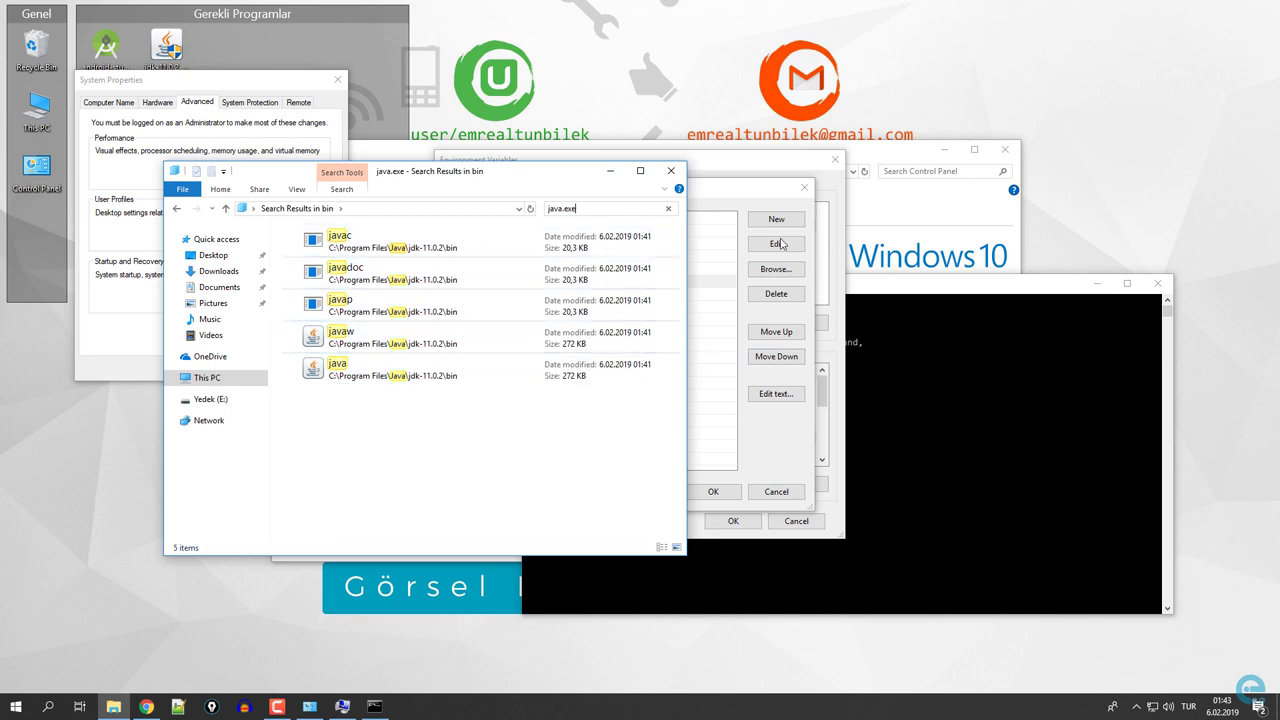
# Step: Extend the JDK entry in Path to C:\Program Files\Java\jdk-11.0.2\bin and save all the open system settings dialogs
pyautogui.click(703, 201)
pyautogui.click(776, 244)
pyautogui.click(596, 283)
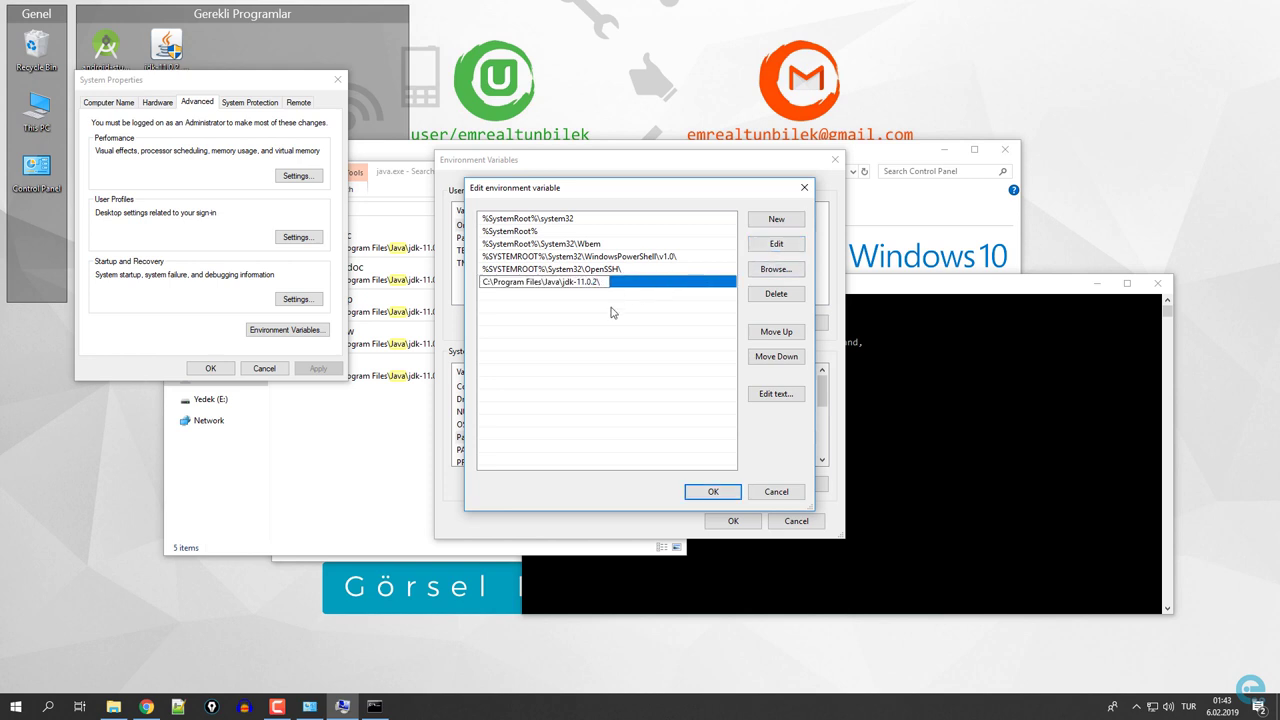
pyautogui.click(713, 491)
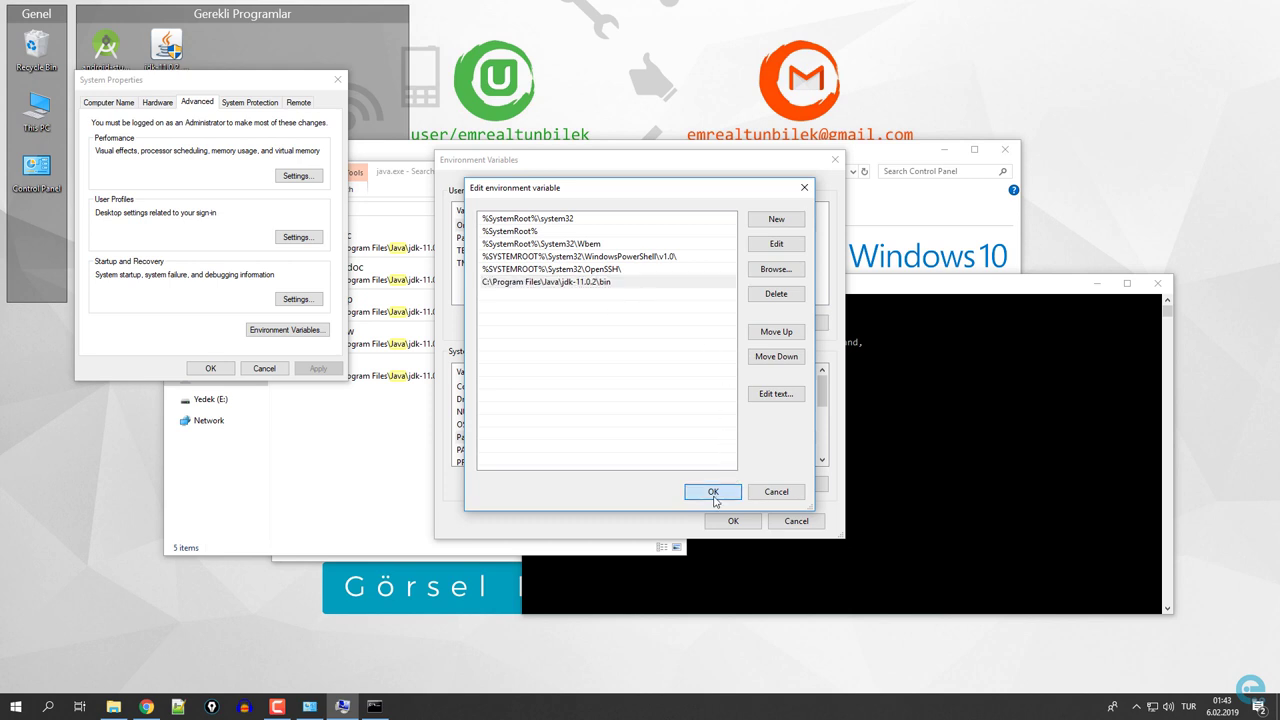
pyautogui.click(733, 521)
pyautogui.click(210, 368)
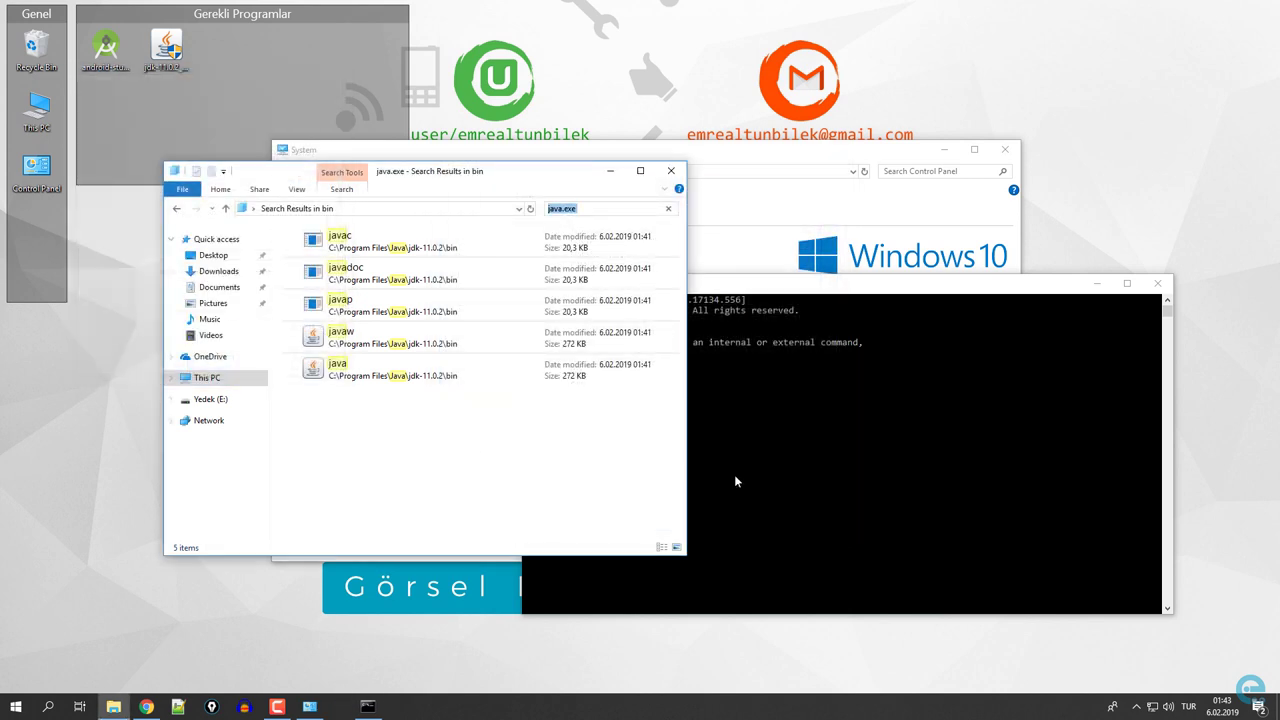
# Step: Run java.exe again in the Command Prompt that is already open
pyautogui.click(635, 324)
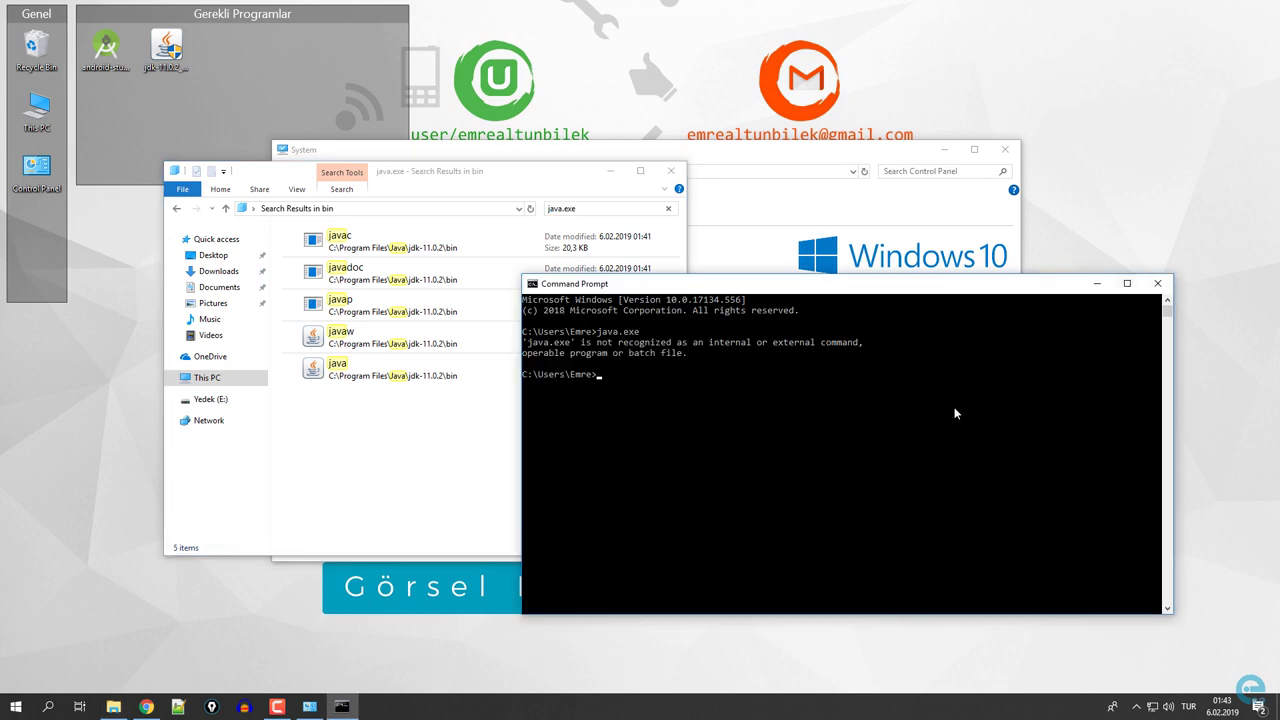
pyautogui.press('Up')
pyautogui.press('Return')
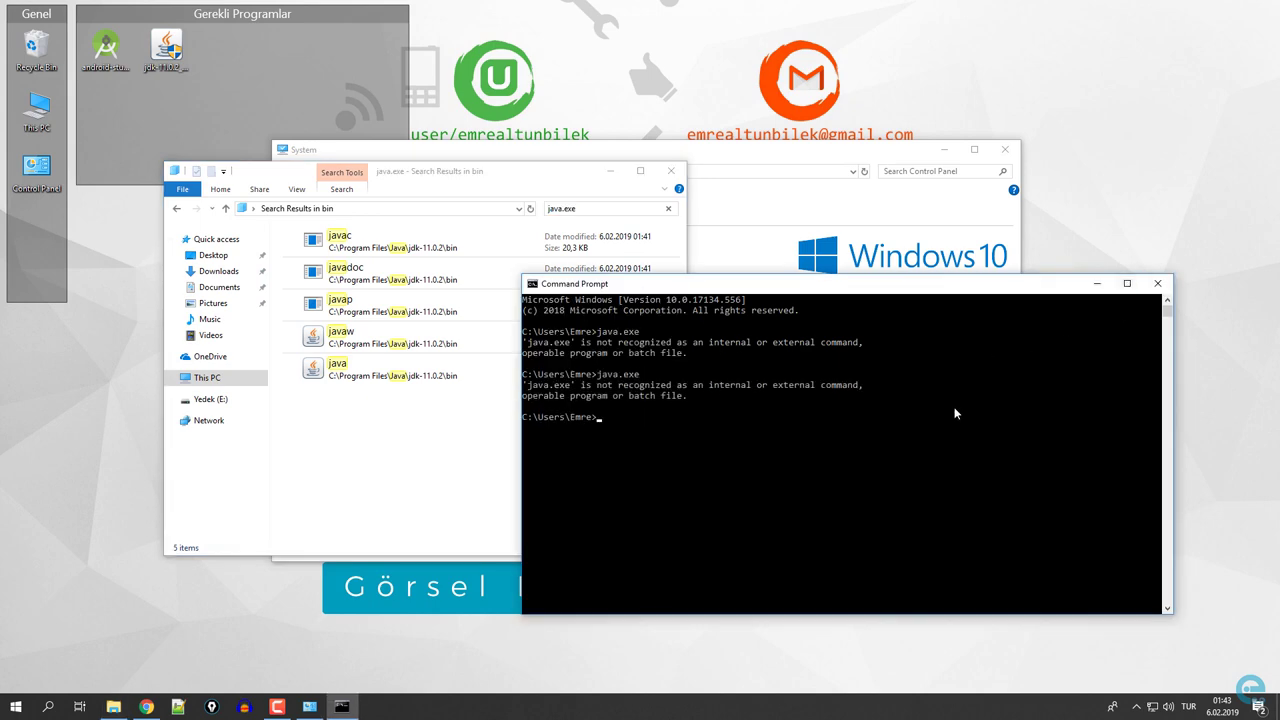
# Step: Replace the open Command Prompt with a fresh session and check the Java version with java -version
pyautogui.click(1157, 283)
pyautogui.click(15, 706)
pyautogui.write('cmd')
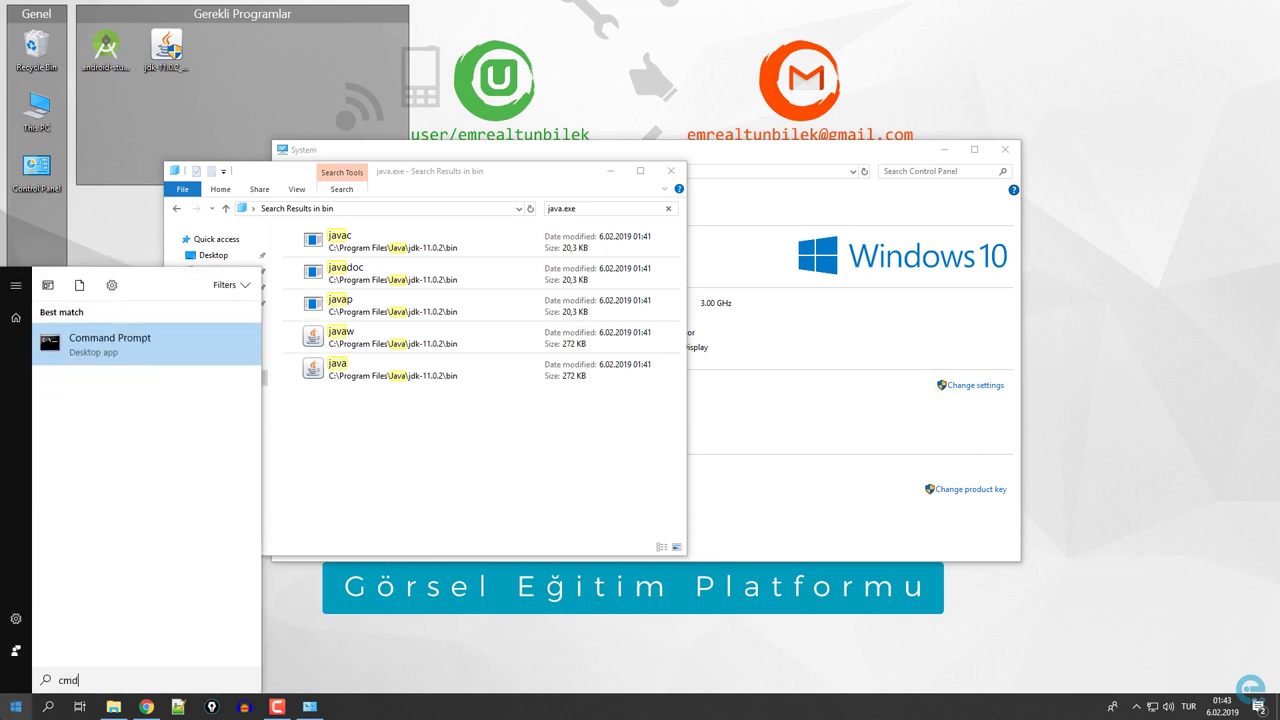
pyautogui.press('Return')
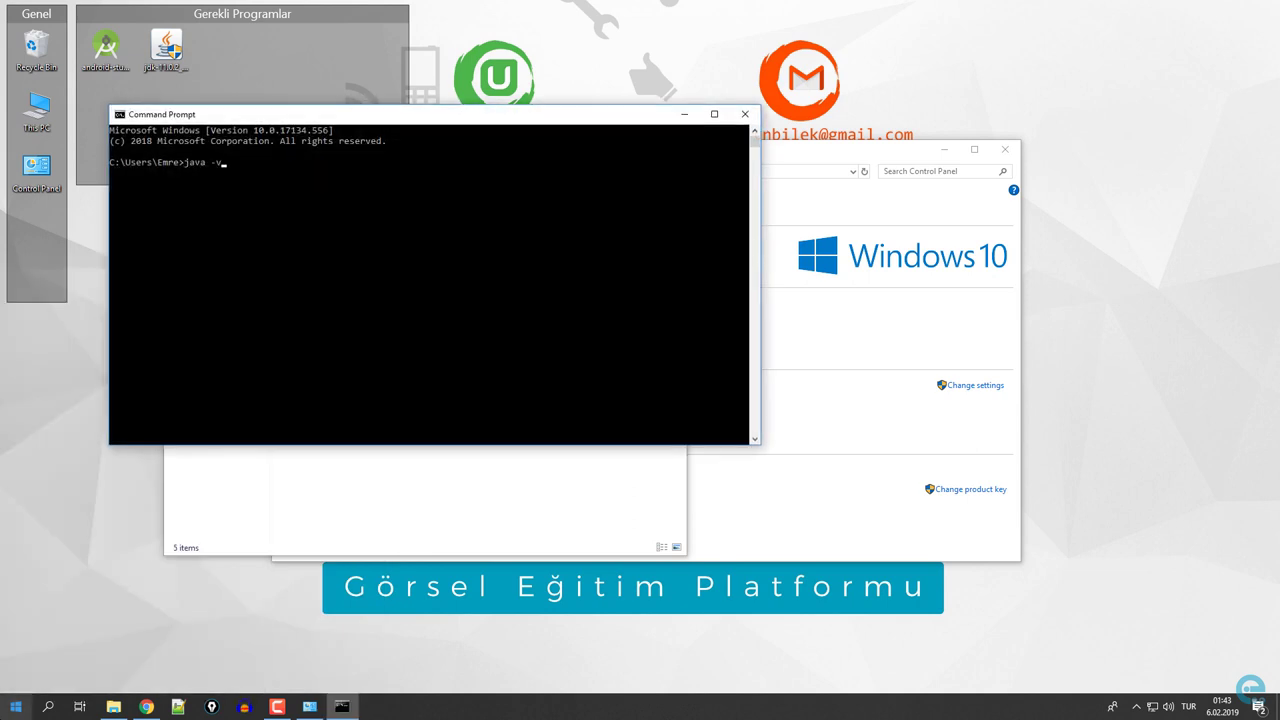
pyautogui.write('java -version')
pyautogui.press('Return')
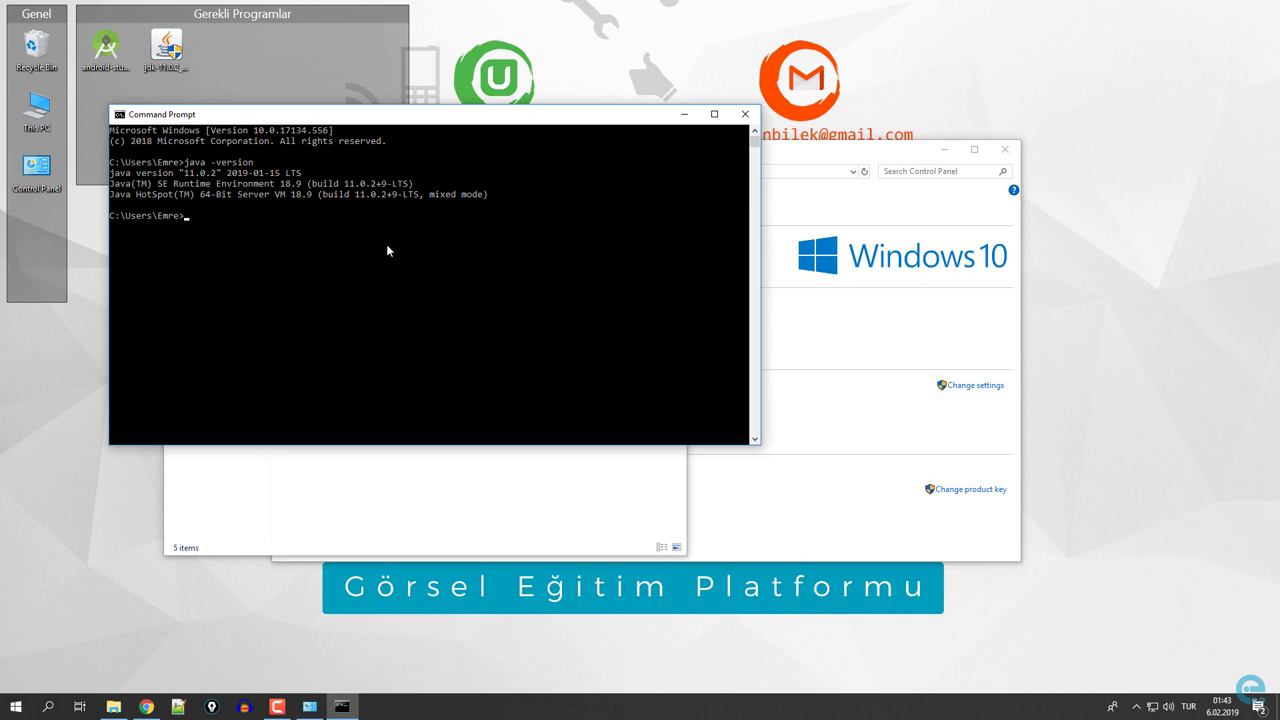
# Step: Clear the open windows off the desktop and launch the Android Studio installer
pyautogui.click(688, 116)
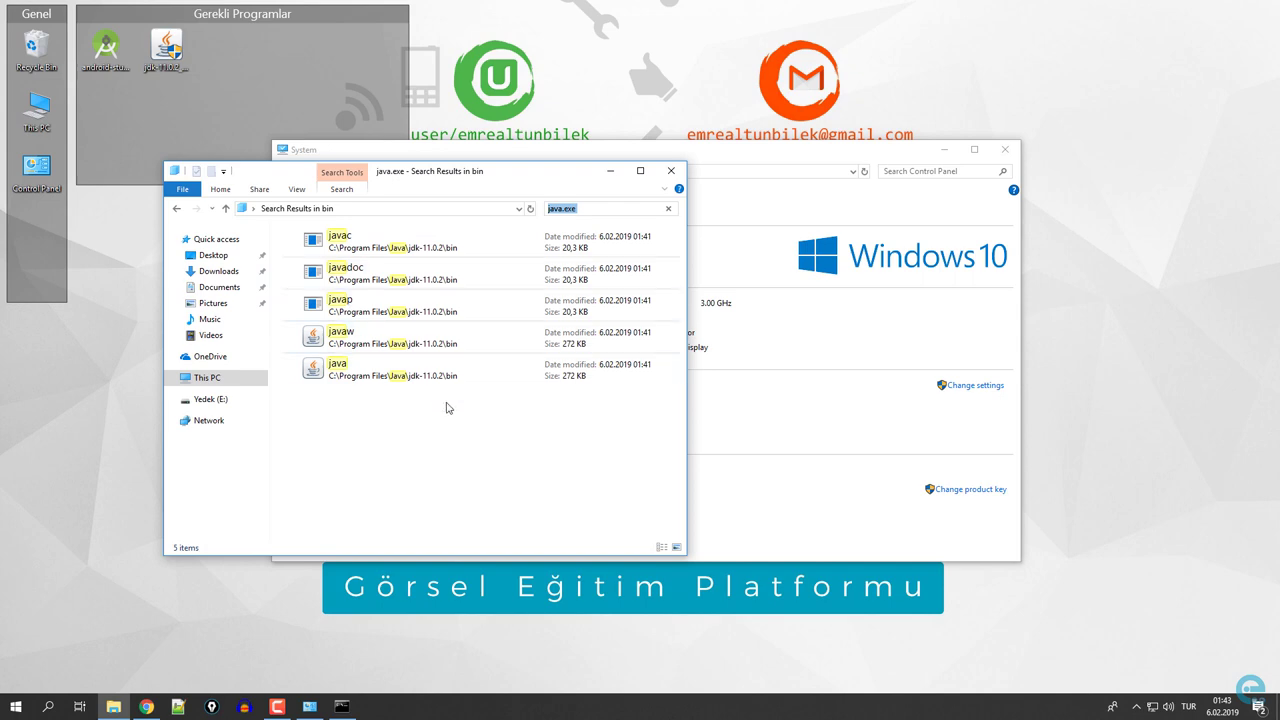
pyautogui.click(765, 322)
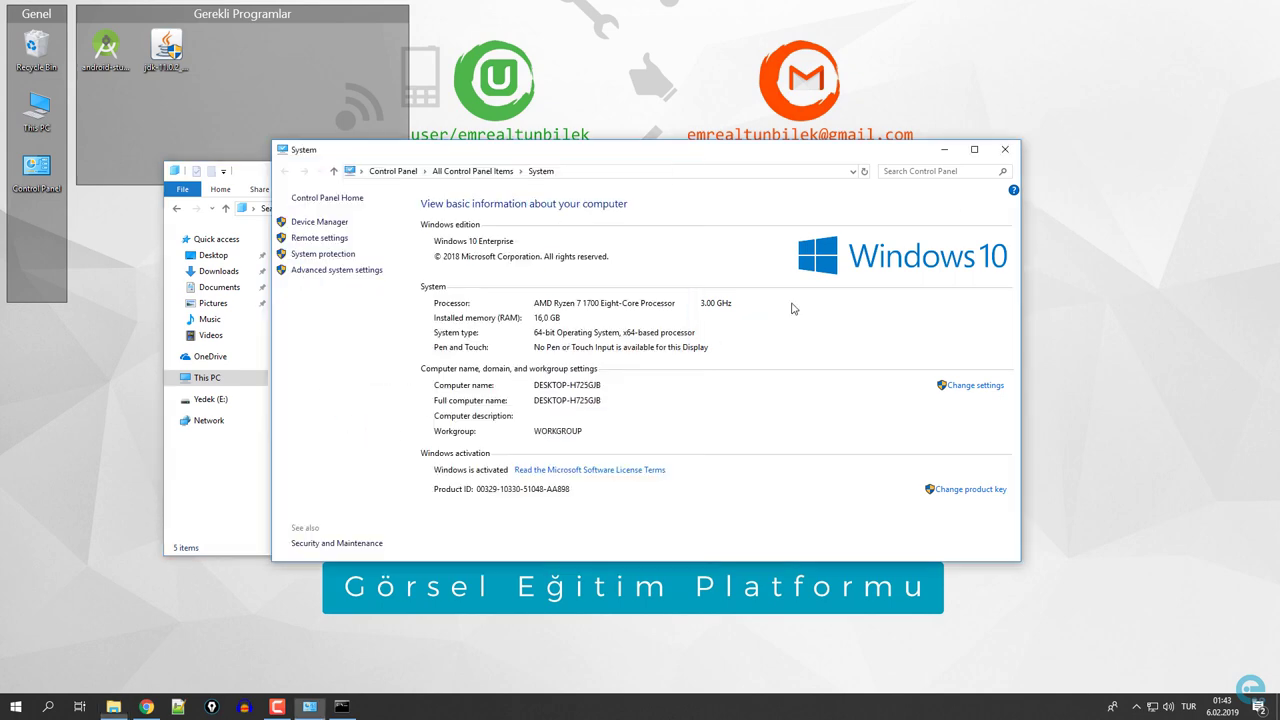
pyautogui.click(1005, 149)
pyautogui.click(610, 171)
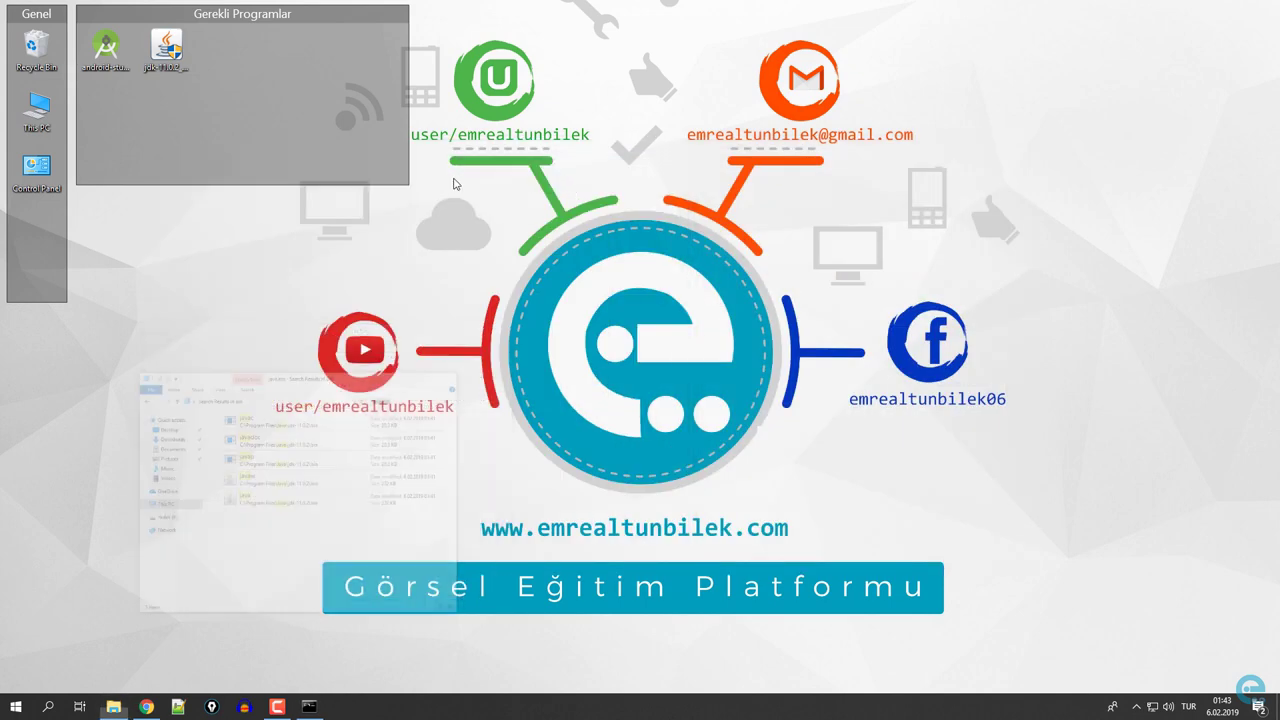
pyautogui.rightClick(109, 50)
pyautogui.click(150, 68)
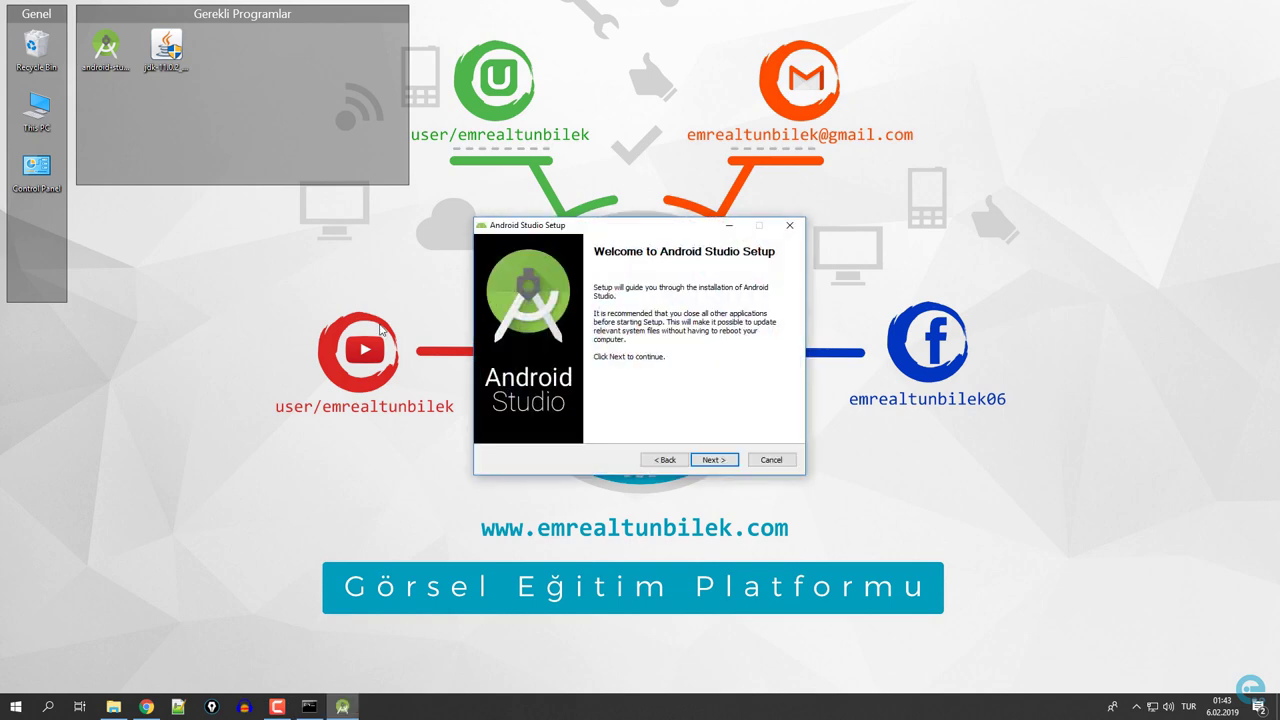
# Step: Show the full paths of the JDK bin folder and the Desktop folder in File Explorer
pyautogui.click(113, 706)
pyautogui.click(380, 209)
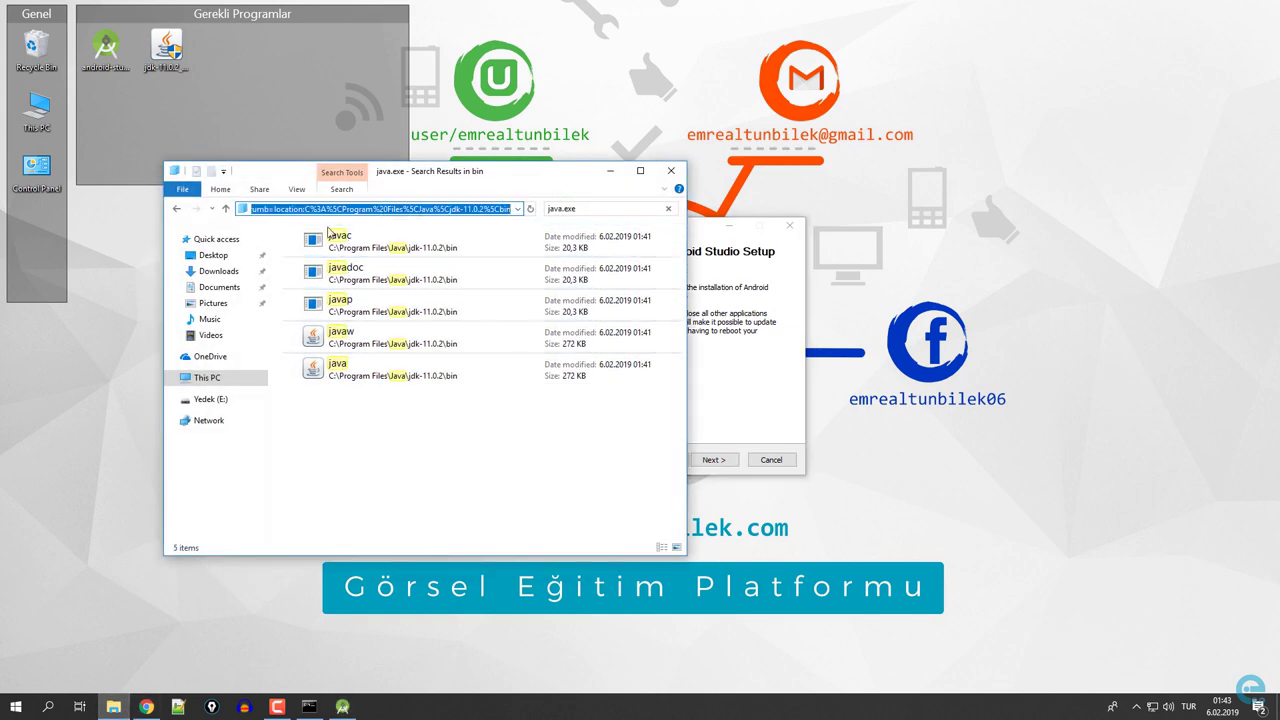
pyautogui.click(178, 208)
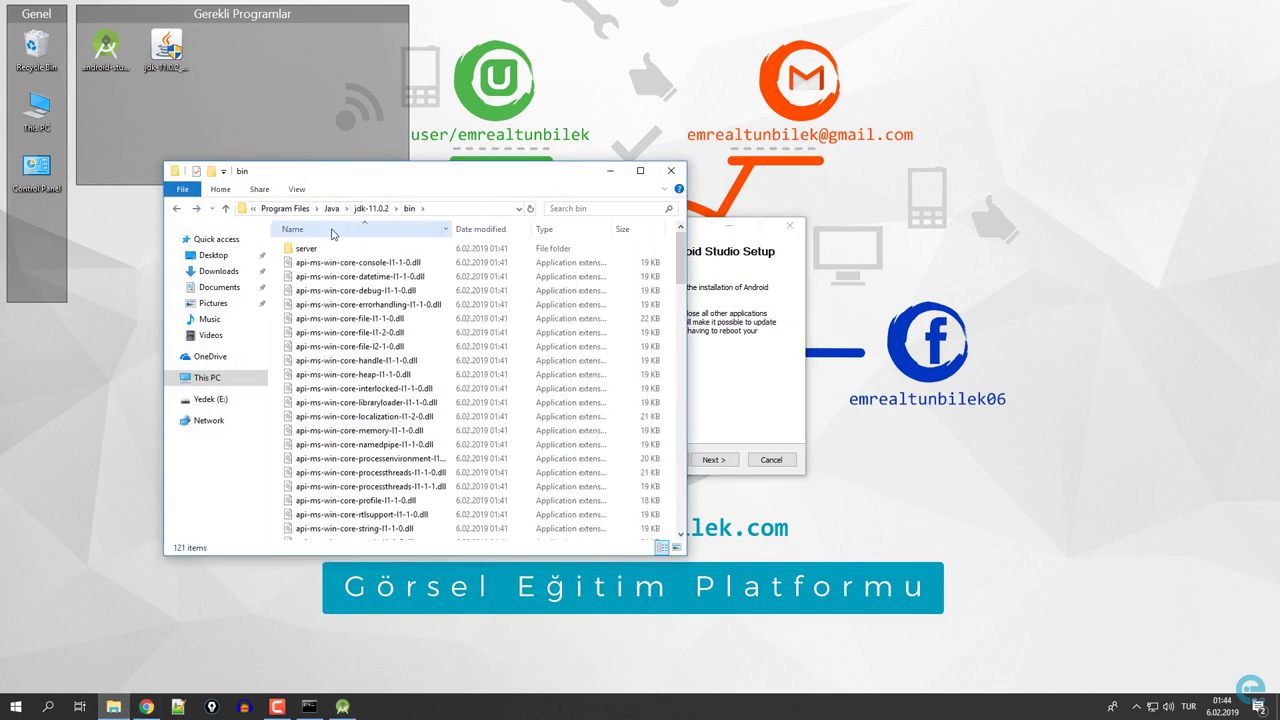
pyautogui.click(461, 208)
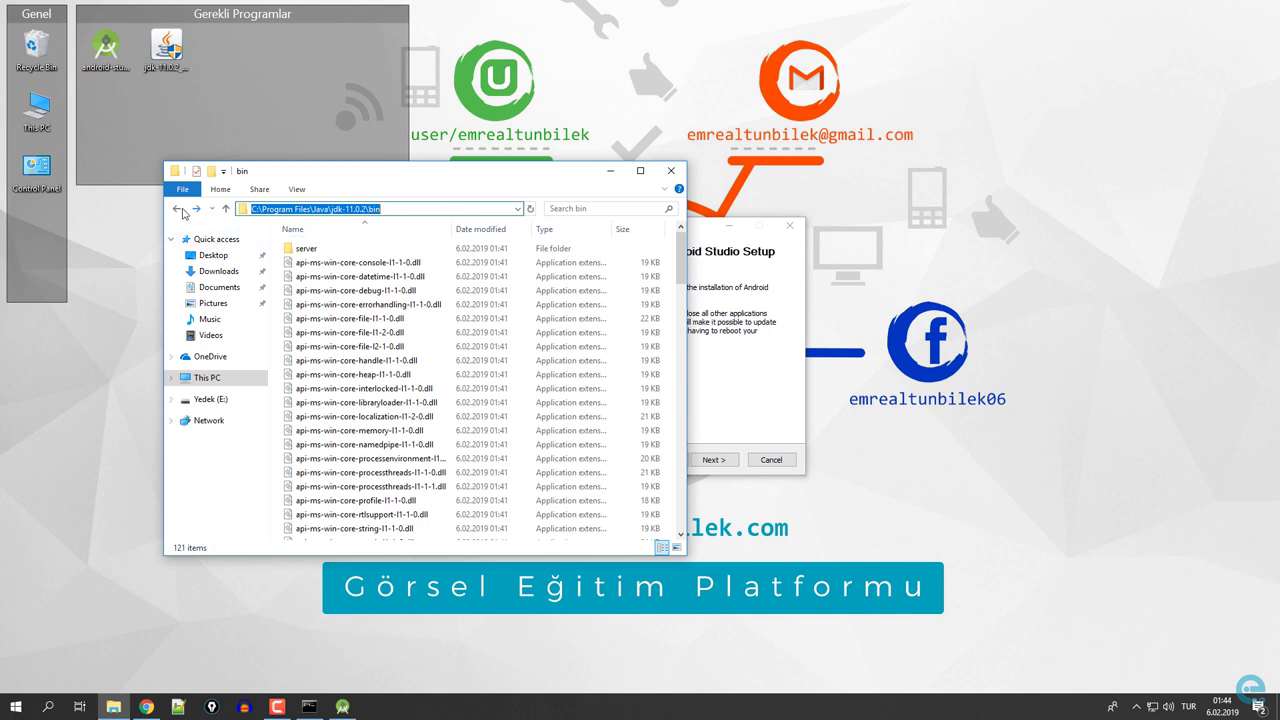
pyautogui.click(226, 208)
pyautogui.click(213, 256)
pyautogui.click(394, 210)
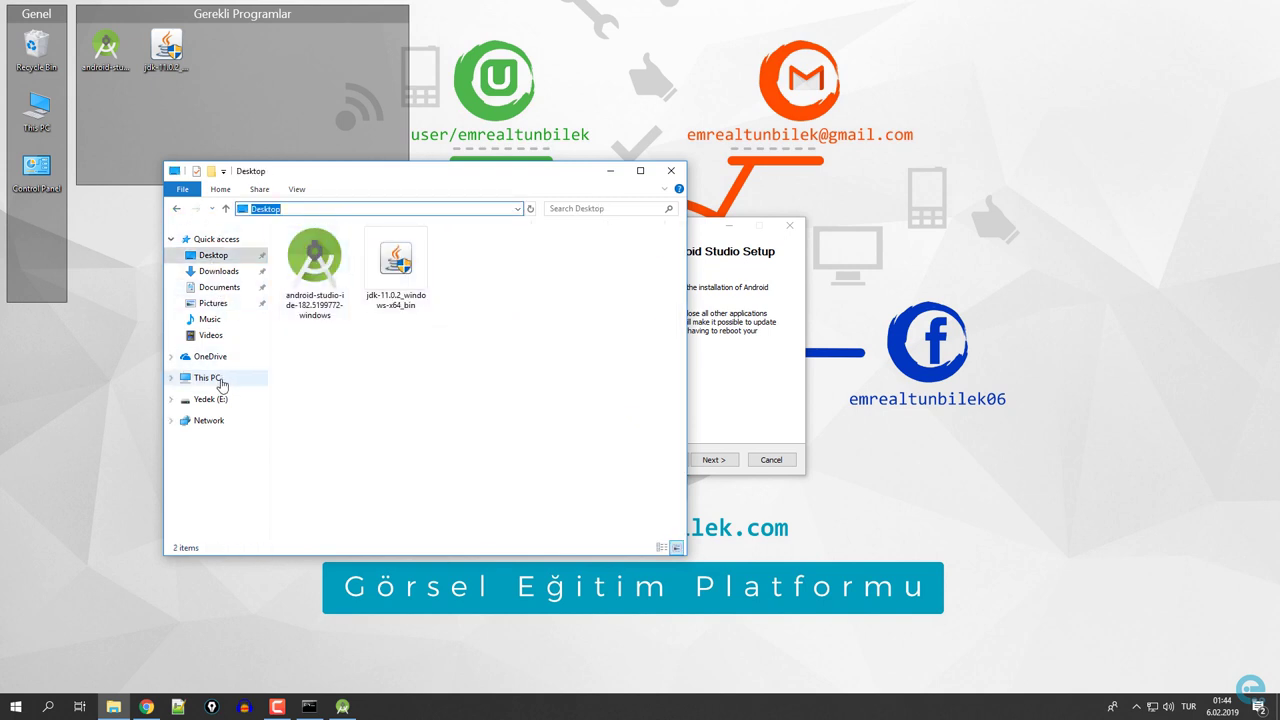
# Step: Open the personal user folder inside Users on Local Disk (C:)
pyautogui.click(186, 378)
pyautogui.doubleClick(365, 440)
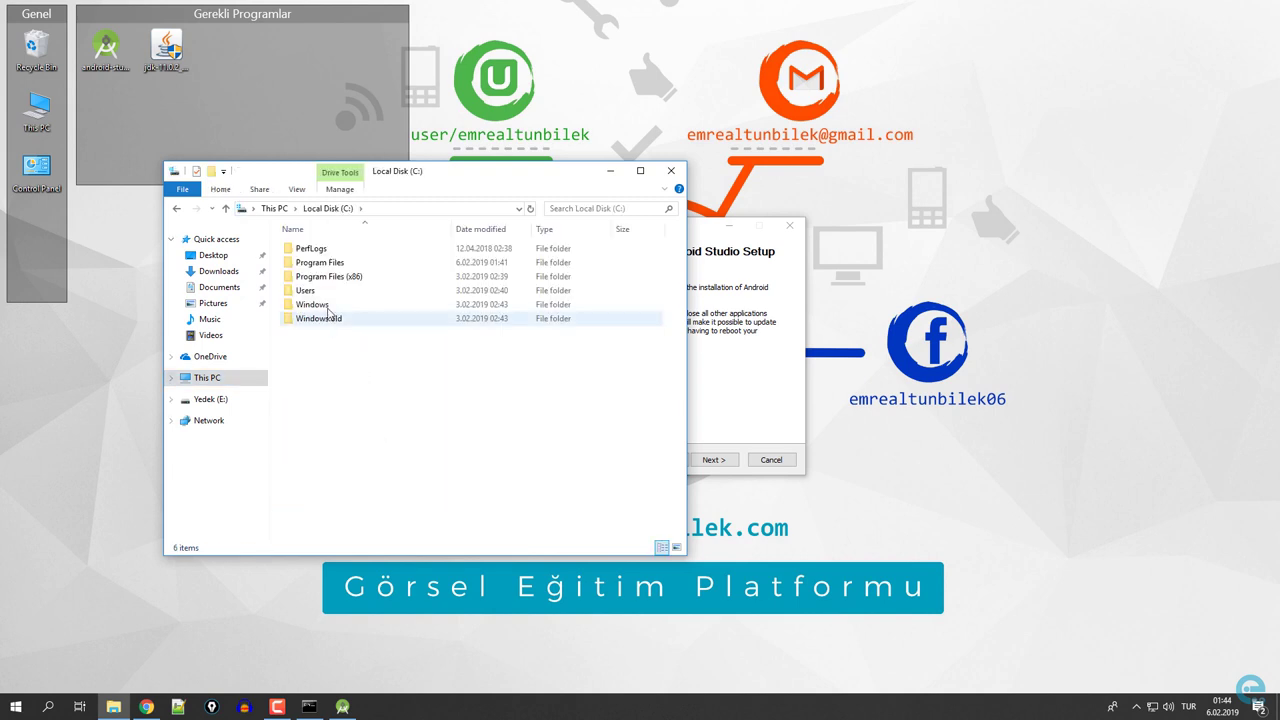
pyautogui.doubleClick(310, 290)
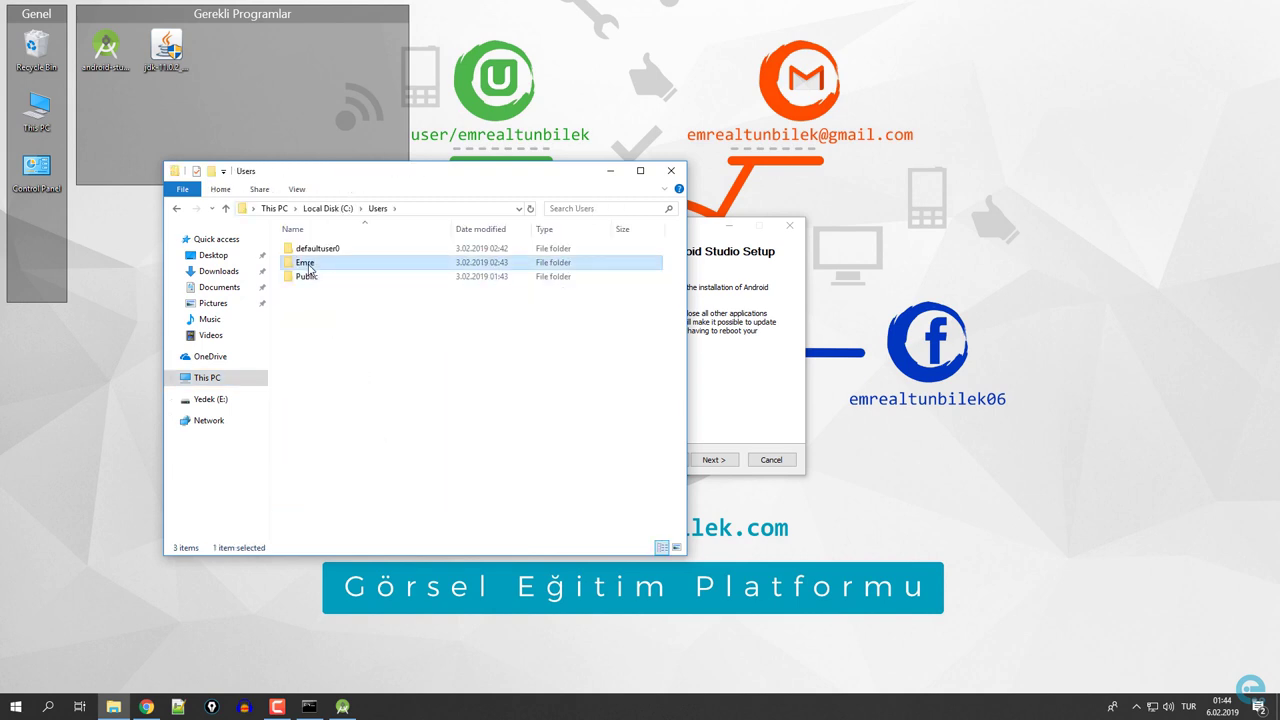
pyautogui.doubleClick(305, 262)
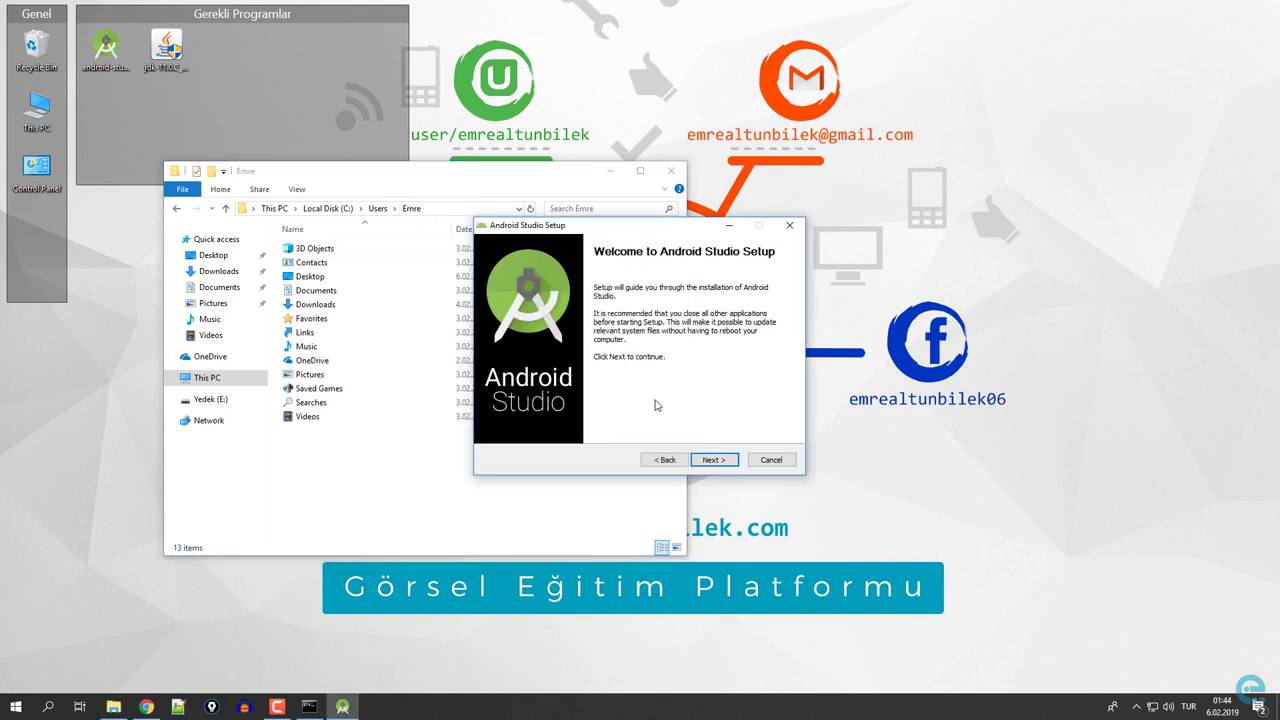
# Step: Install Android Studio with Android Virtual Device in C:\Program Files\Android\Android Studio, using the Android Studio Start menu folder
pyautogui.click(713, 461)
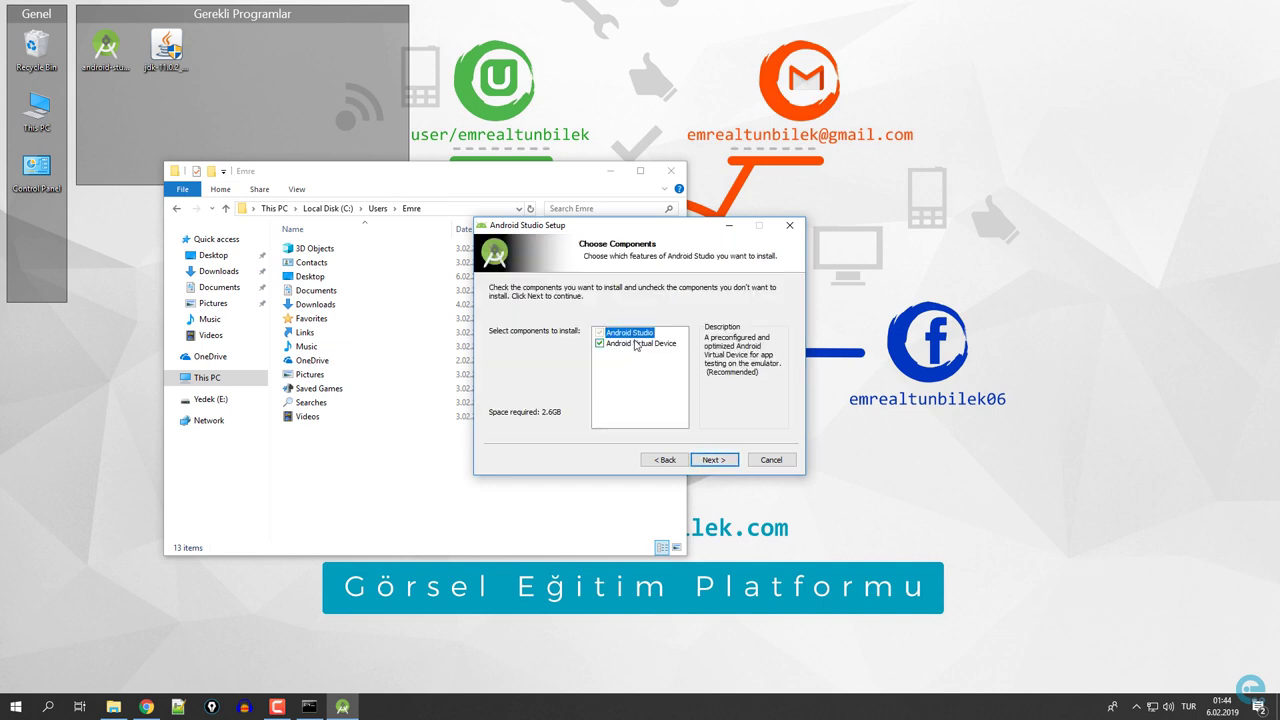
pyautogui.click(713, 460)
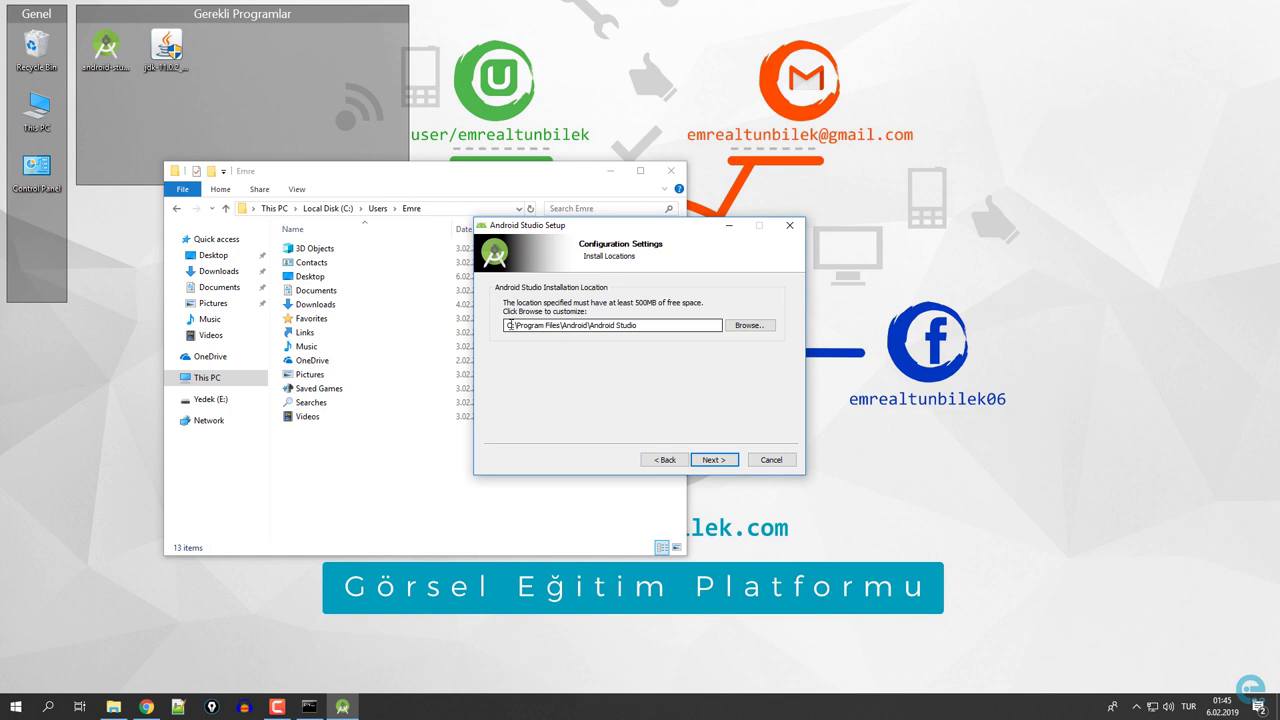
pyautogui.click(713, 460)
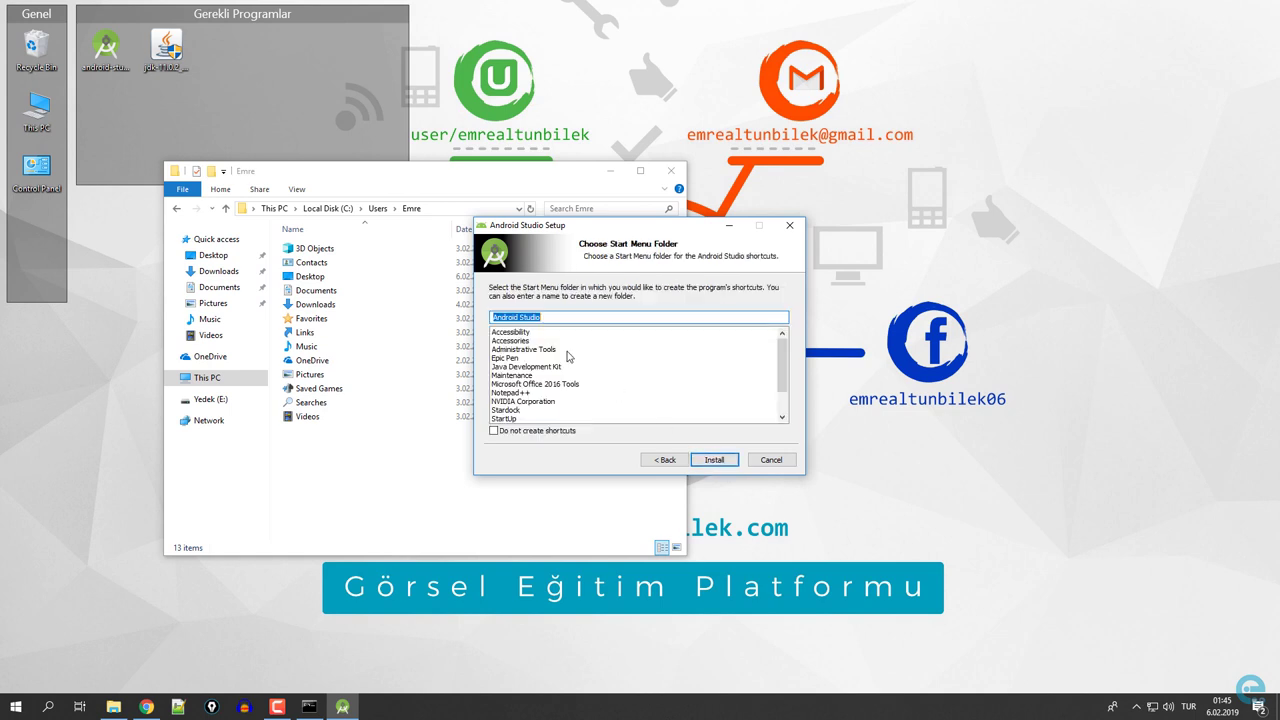
pyautogui.click(713, 460)
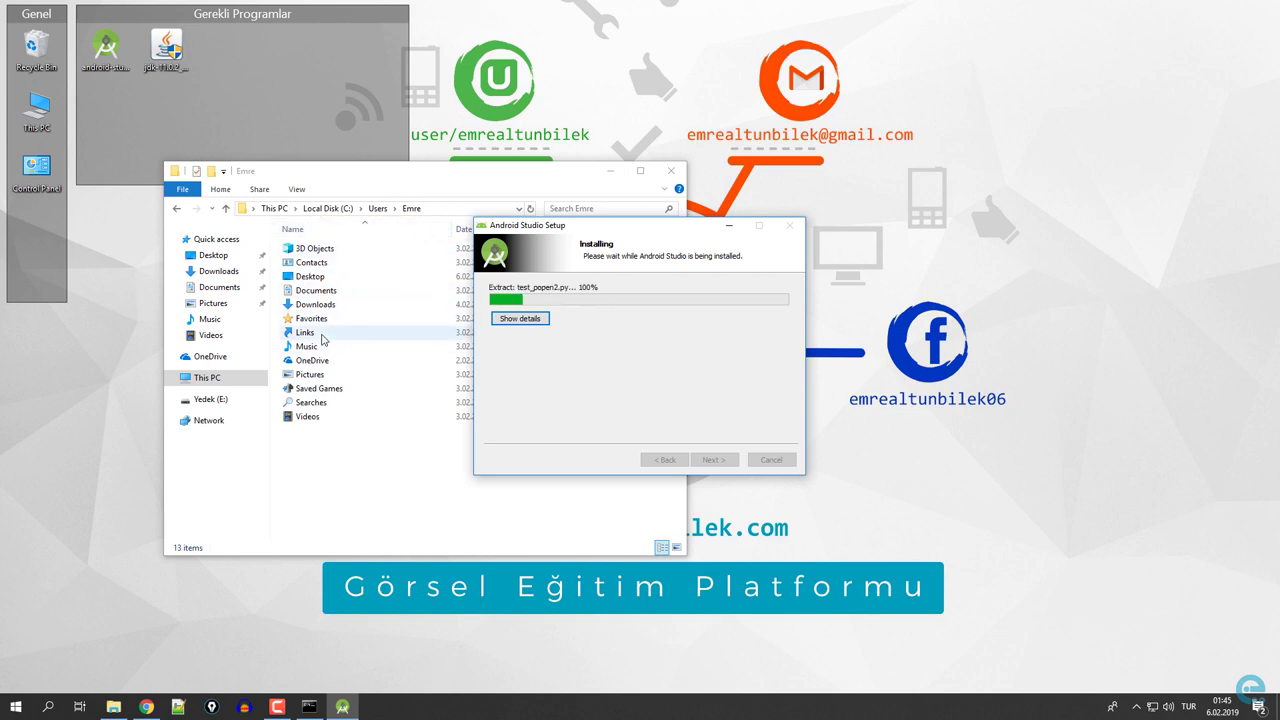
# Step: Create a folder named "ğşiaşd asi şasiş şai" on the Desktop and open it
pyautogui.doubleClick(322, 281)
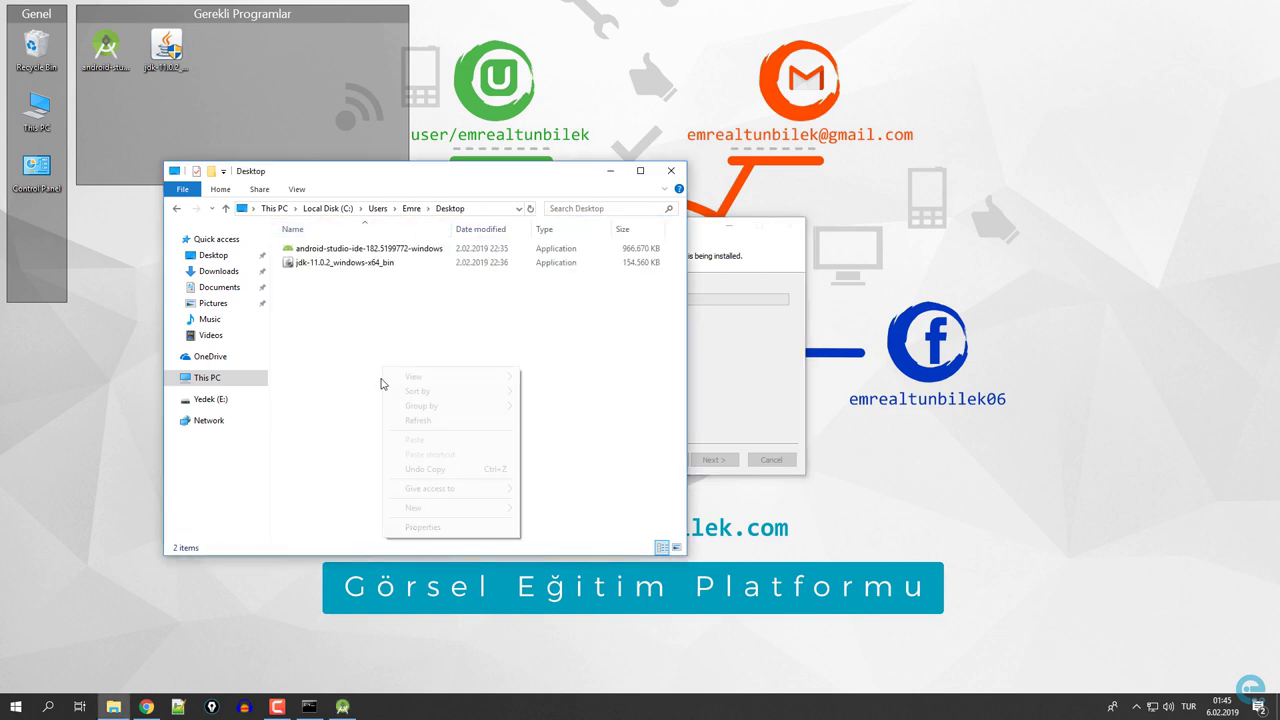
pyautogui.rightClick(383, 370)
pyautogui.moveTo(432, 510)
pyautogui.click(569, 509)
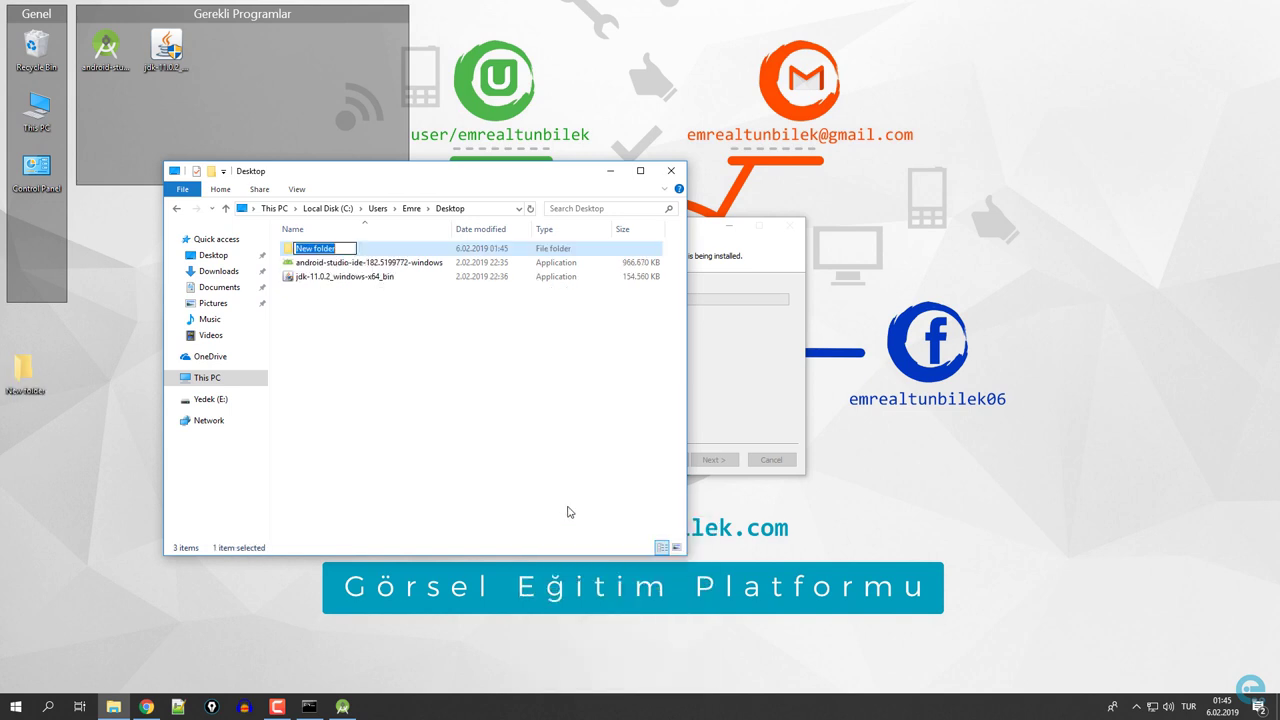
pyautogui.write('gjgjfd asd gsdg gd')
pyautogui.press('Return')
pyautogui.press('Return')
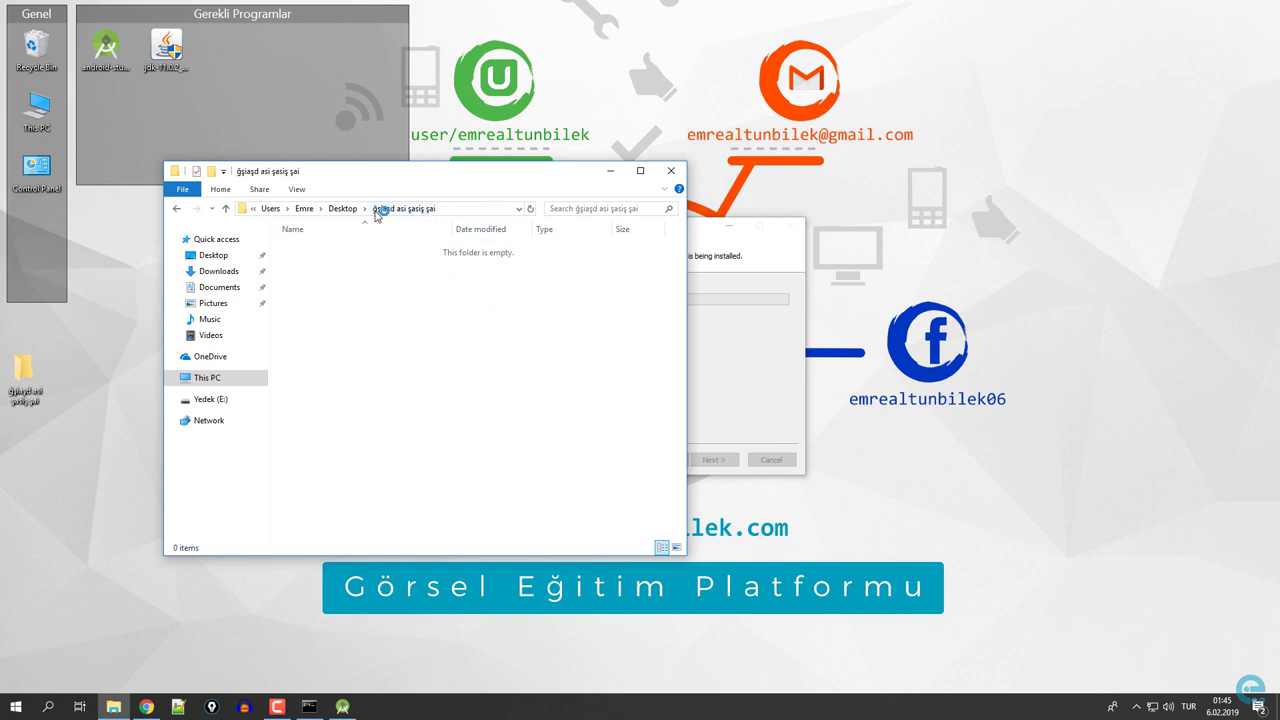
# Step: Examine the full path of the new Desktop folder for spaces and Turkish characters
pyautogui.click(449, 210)
pyautogui.click(403, 209)
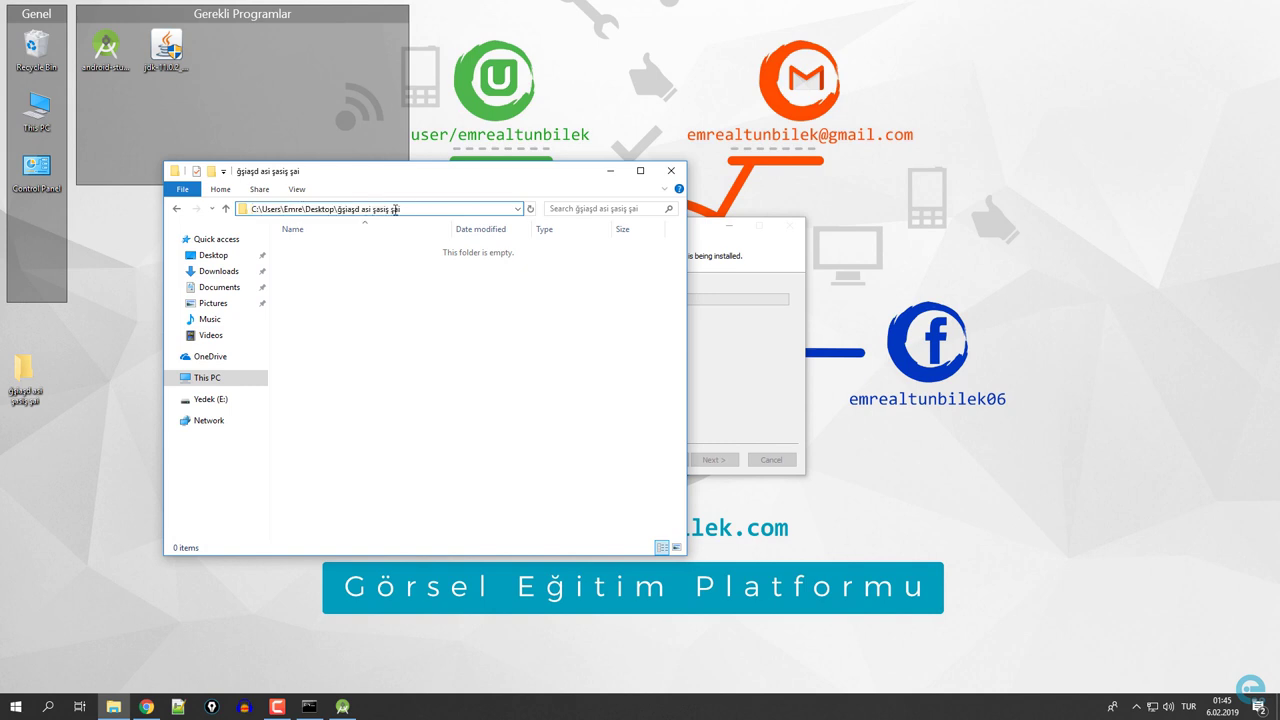
pyautogui.moveTo(406, 209); pyautogui.dragTo(225, 208)
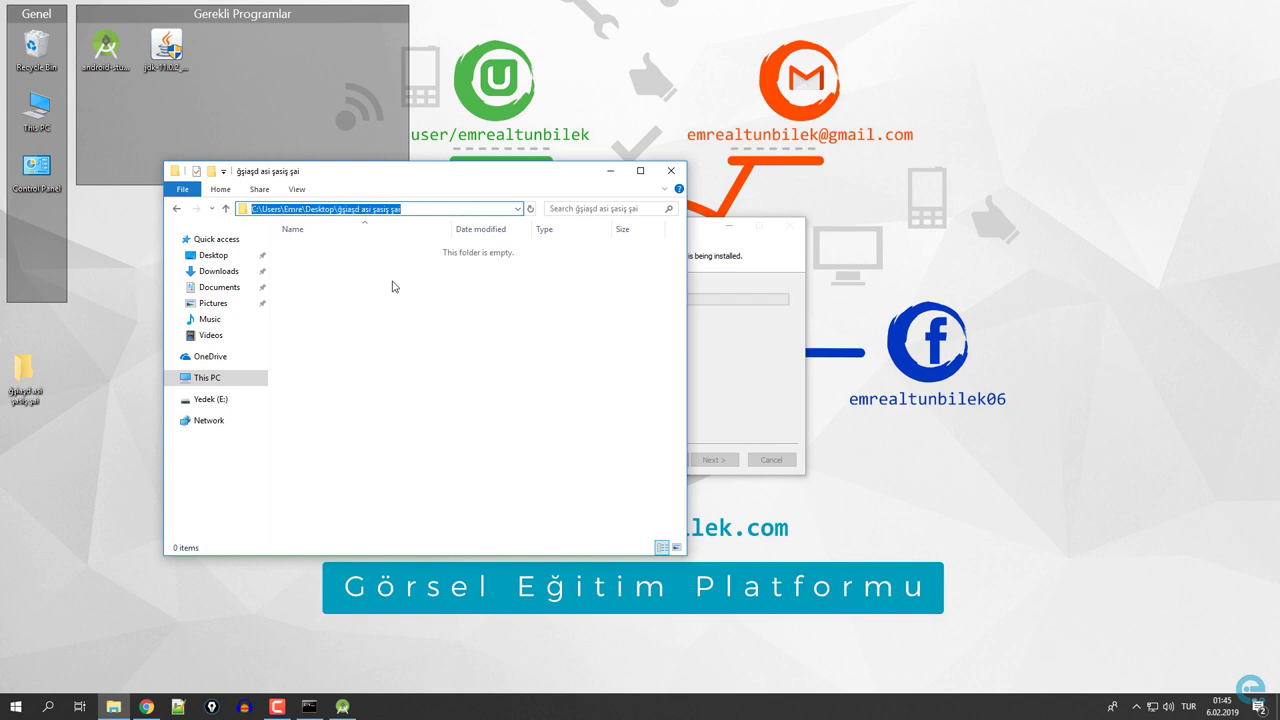
# Step: Permanently delete all the contents of the sdk folder on New Volume (D:)
pyautogui.click(177, 208)
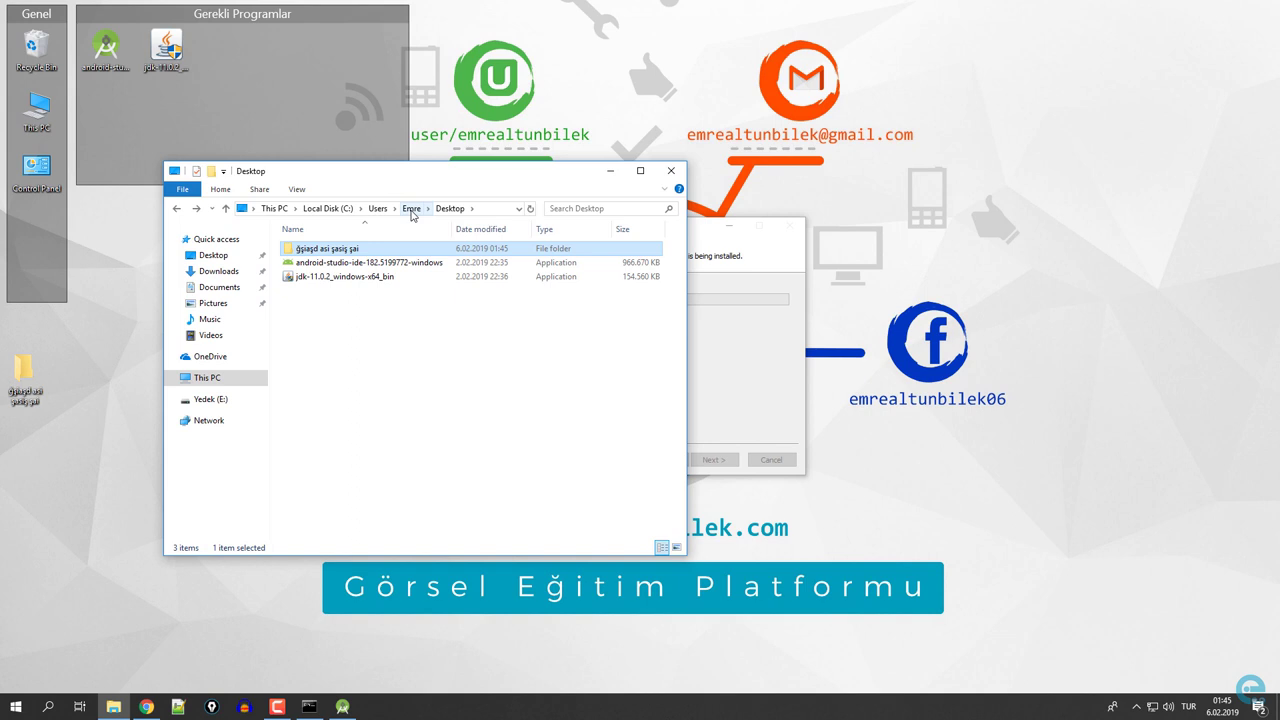
pyautogui.click(325, 208)
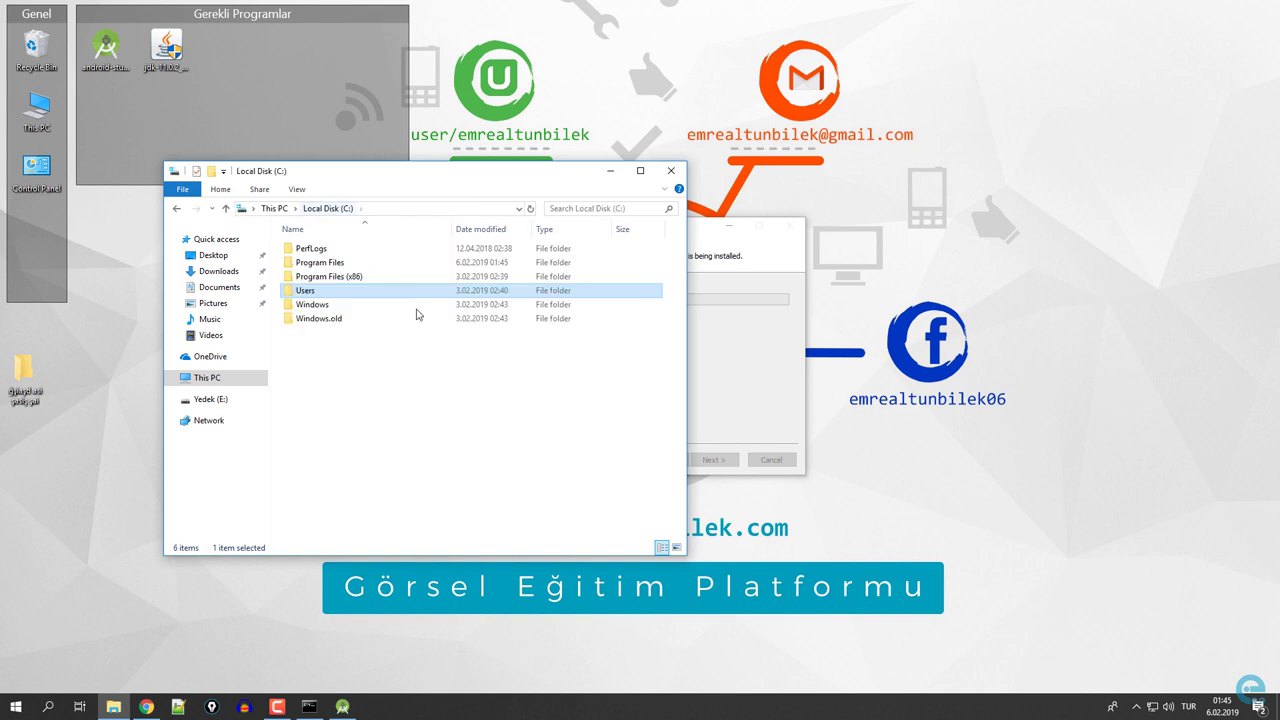
pyautogui.click(274, 208)
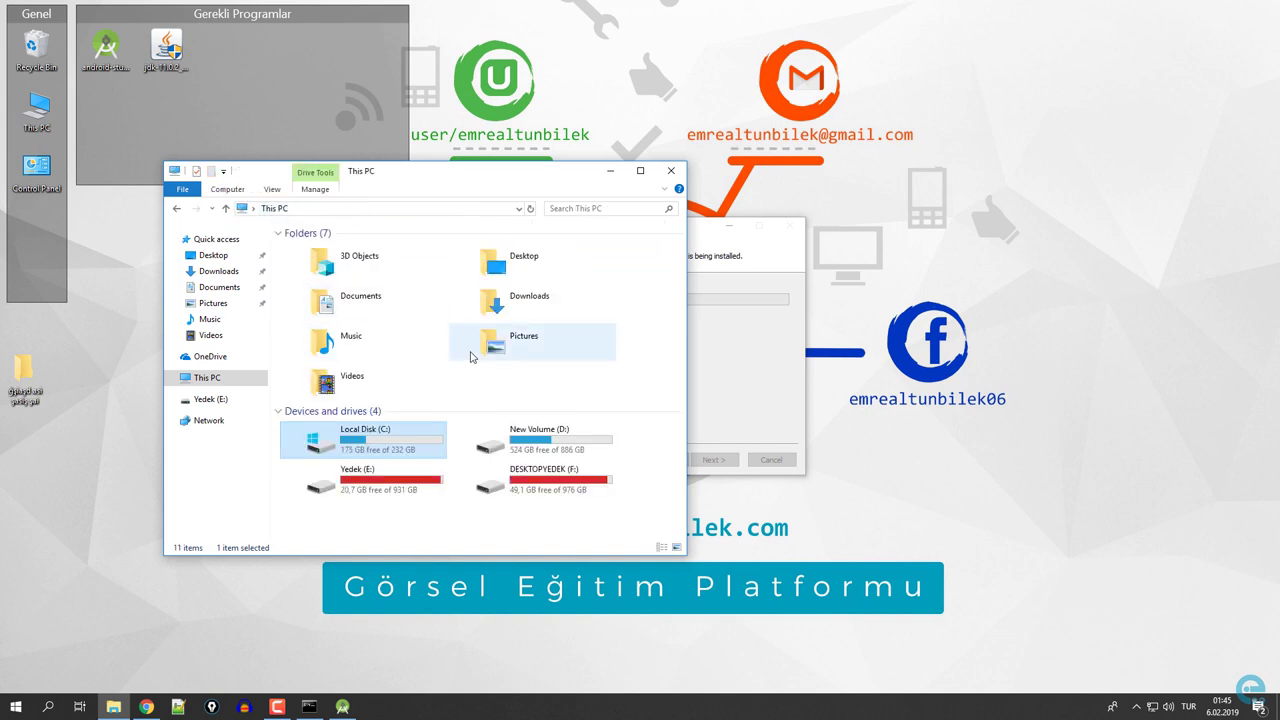
pyautogui.click(524, 444)
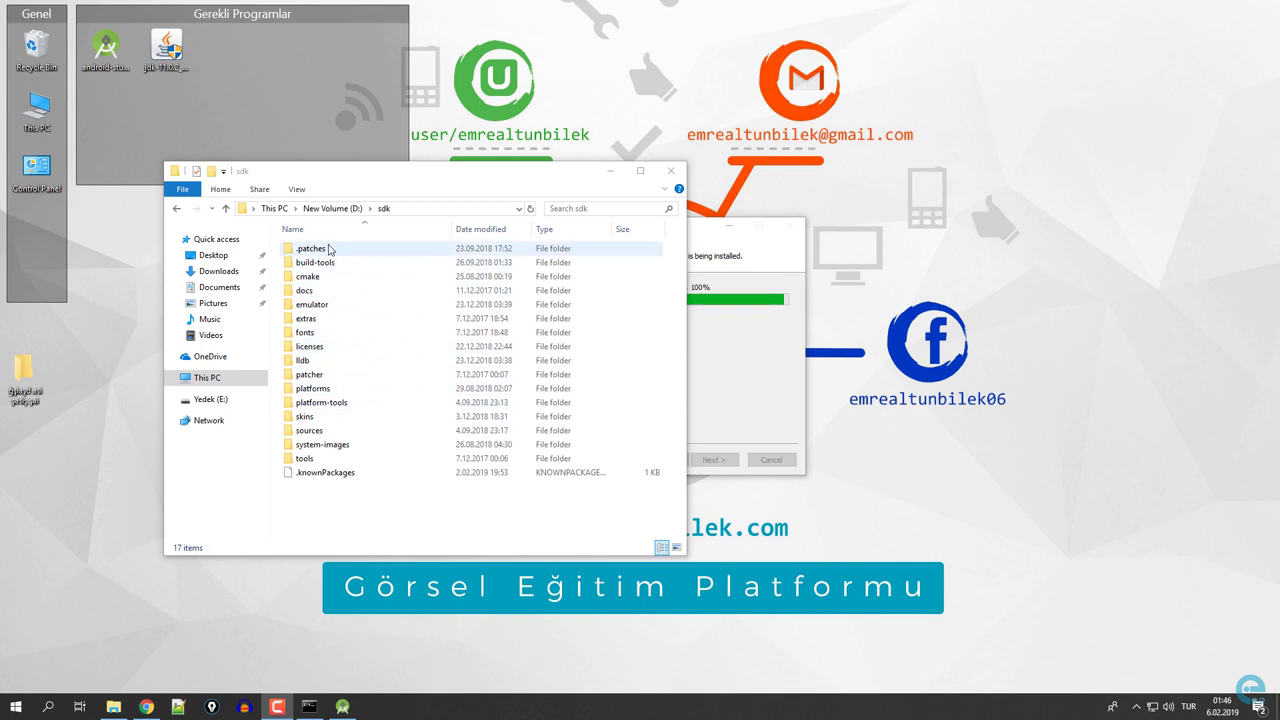
pyautogui.moveTo(368, 528); pyautogui.dragTo(274, 234)
pyautogui.hotkey('shift', 'Delete')
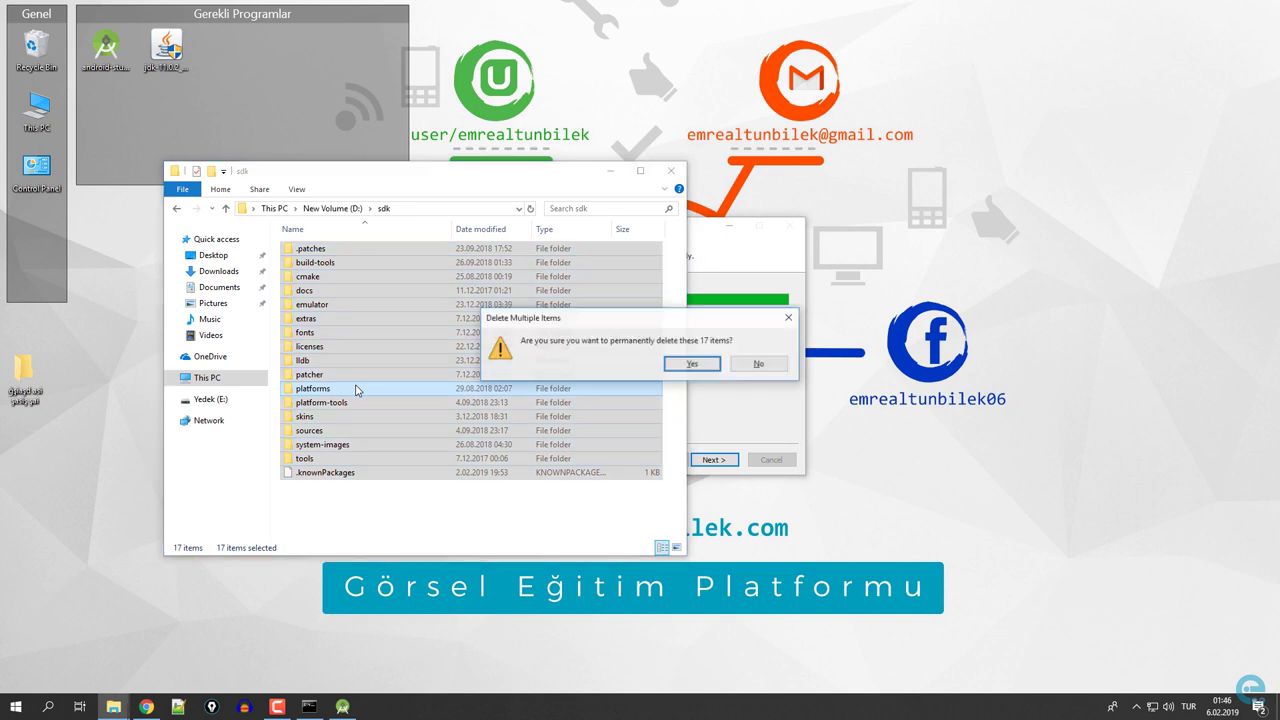
pyautogui.press('Return')
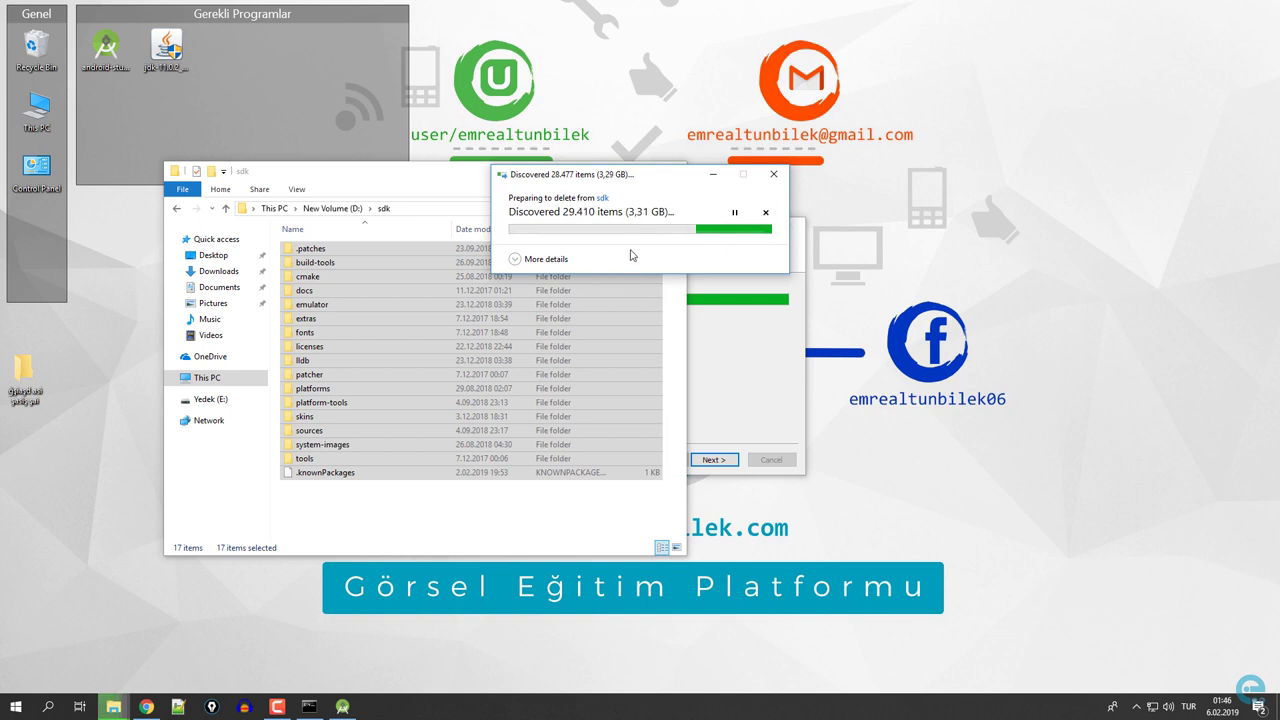
# Step: Finish Android Studio Setup with the Start Android Studio option enabled
pyautogui.click(714, 364)
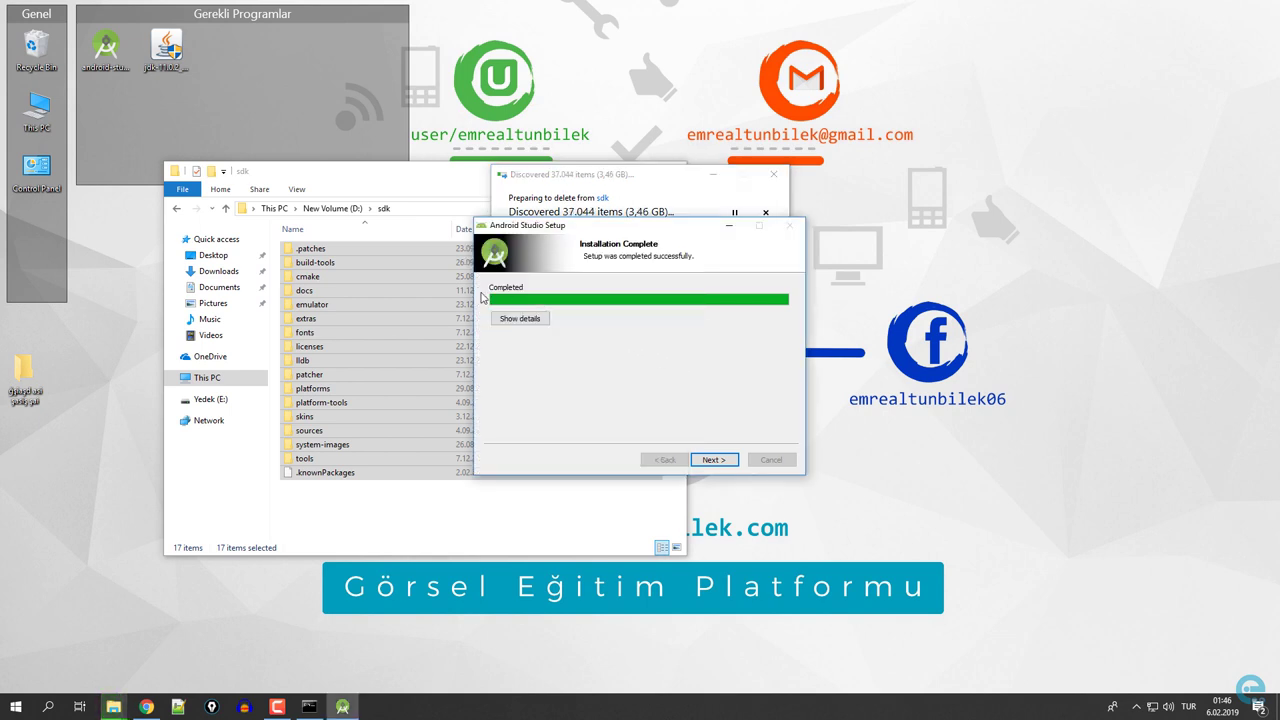
pyautogui.click(713, 460)
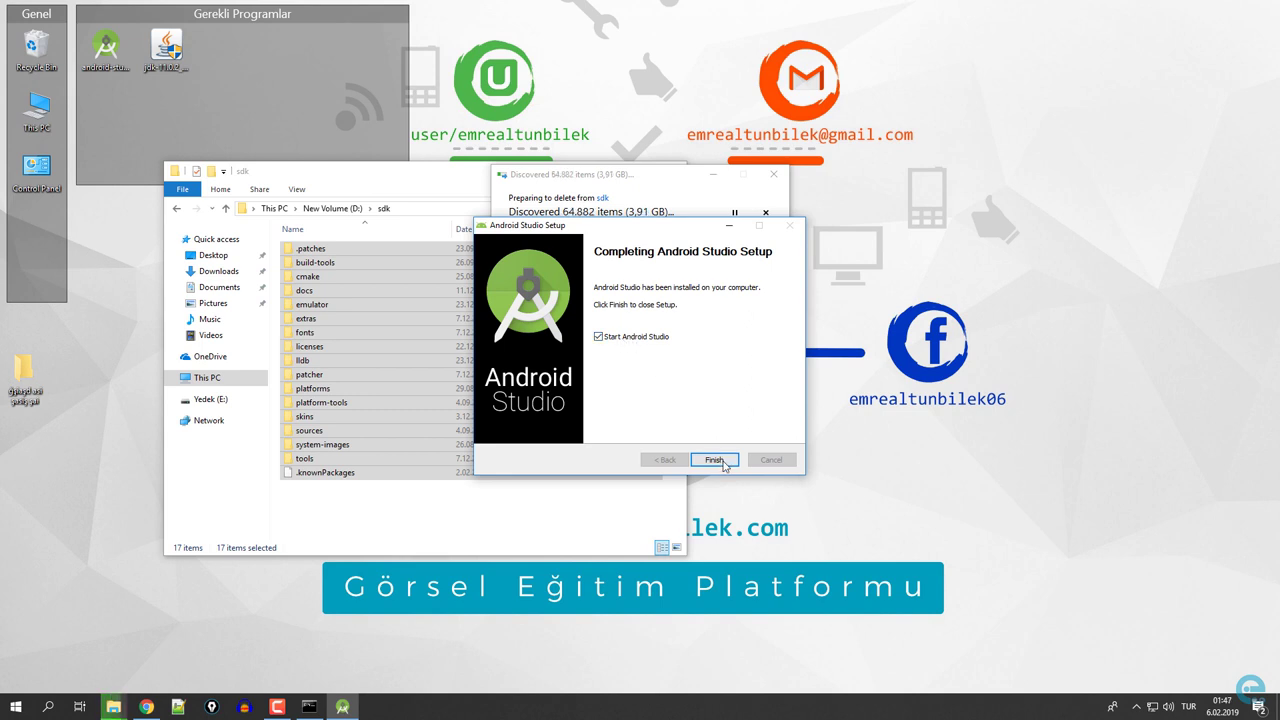
pyautogui.click(722, 462)
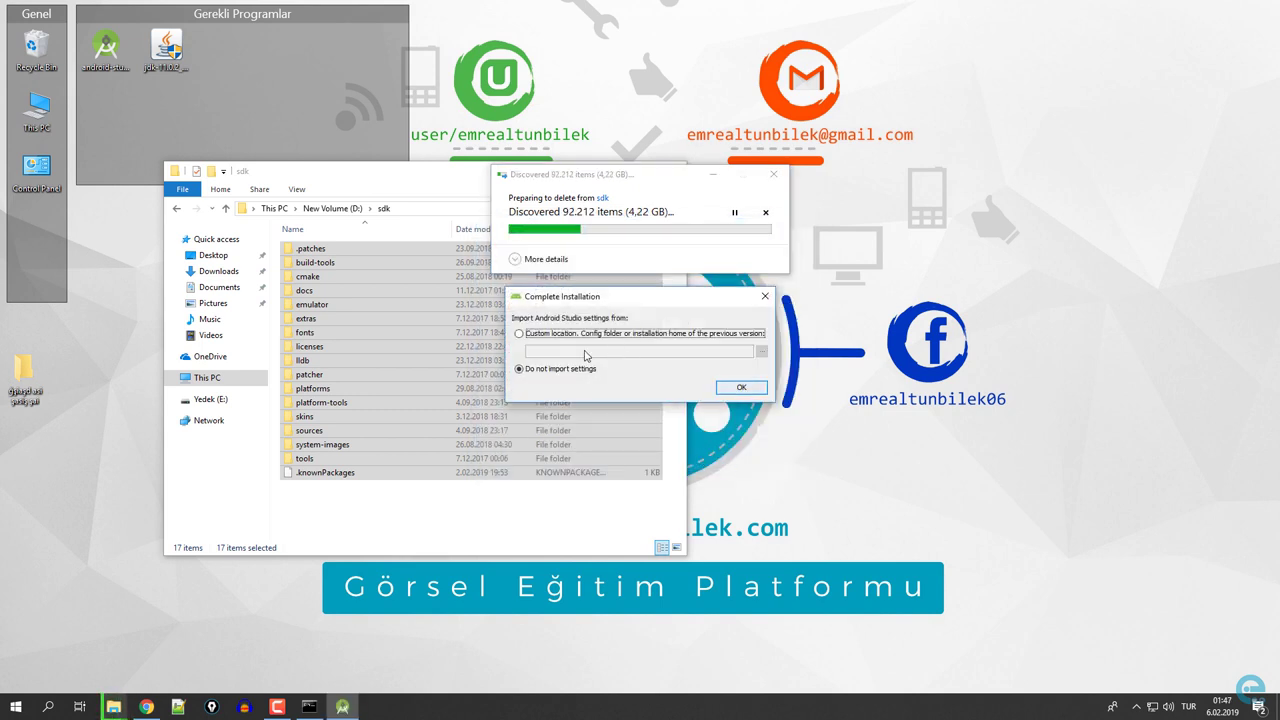
# Step: Skip importing settings and sending usage statistics, and advance the Android Studio Setup Wizard to the install type choice
pyautogui.click(741, 387)
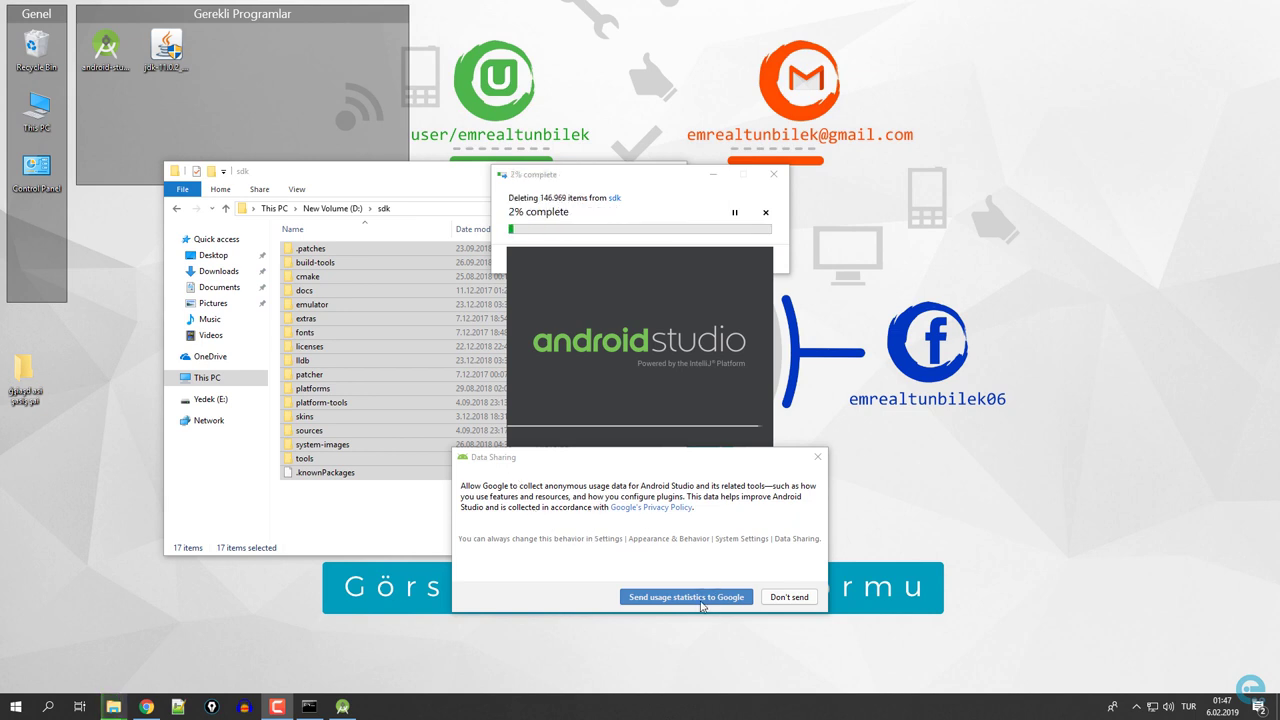
pyautogui.click(789, 599)
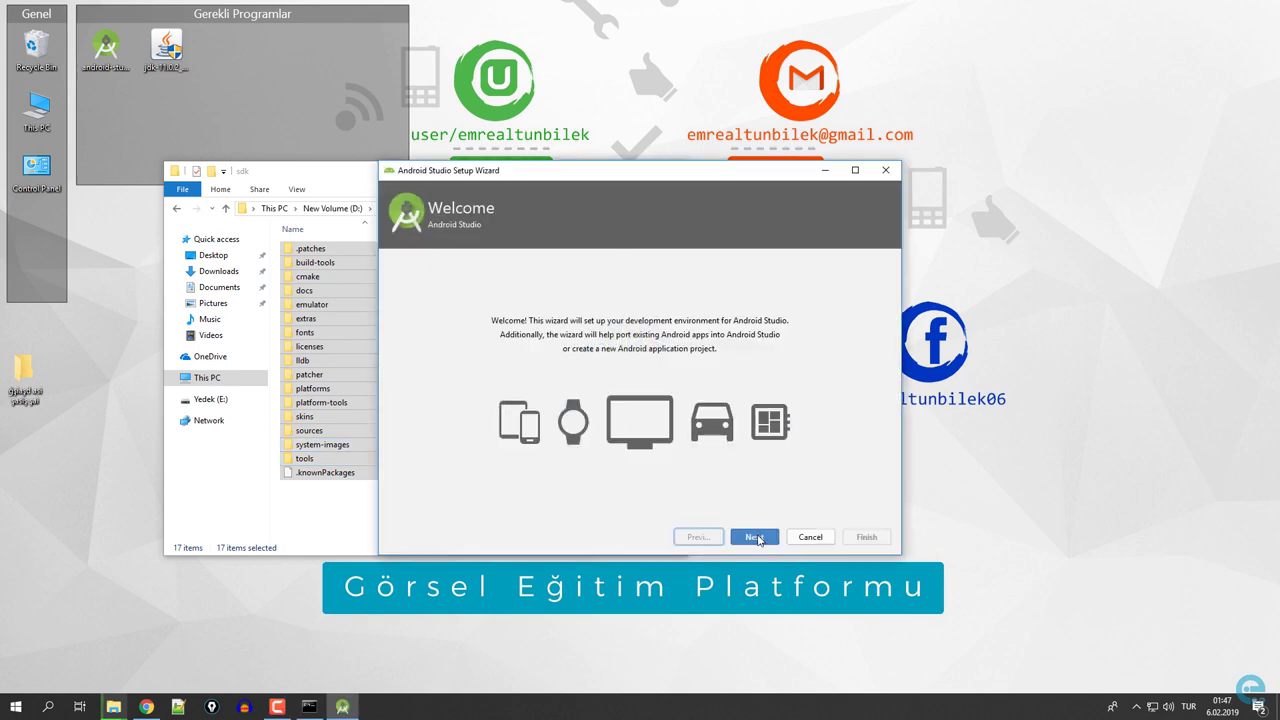
pyautogui.click(756, 538)
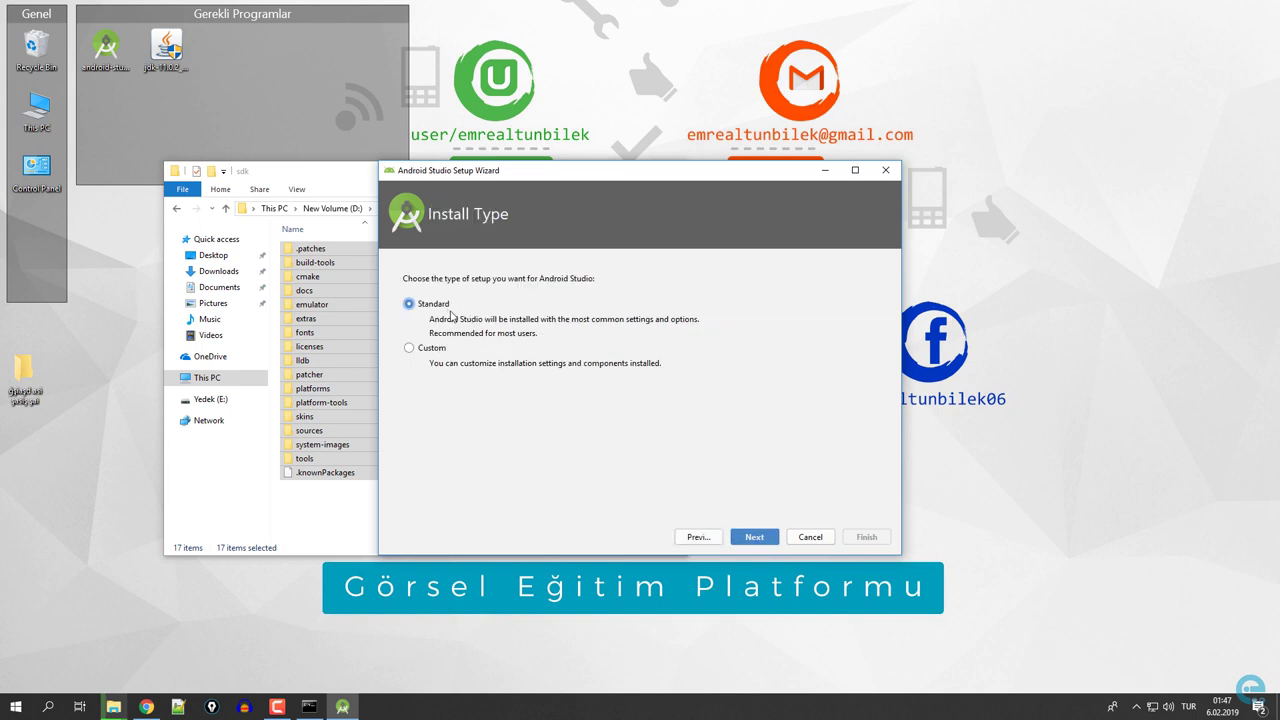
# Step: Proceed with the Standard install type and the Darcula theme, and review the SDK folder and components in the settings summary
pyautogui.click(755, 537)
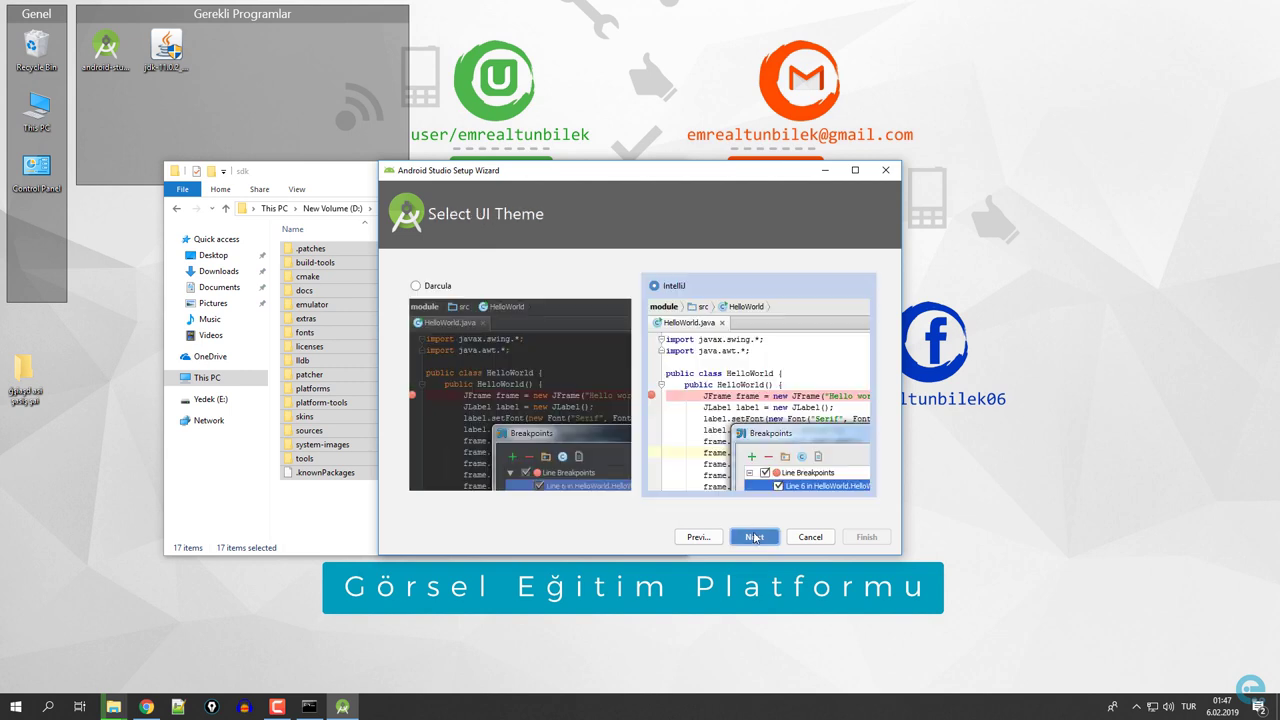
pyautogui.click(418, 286)
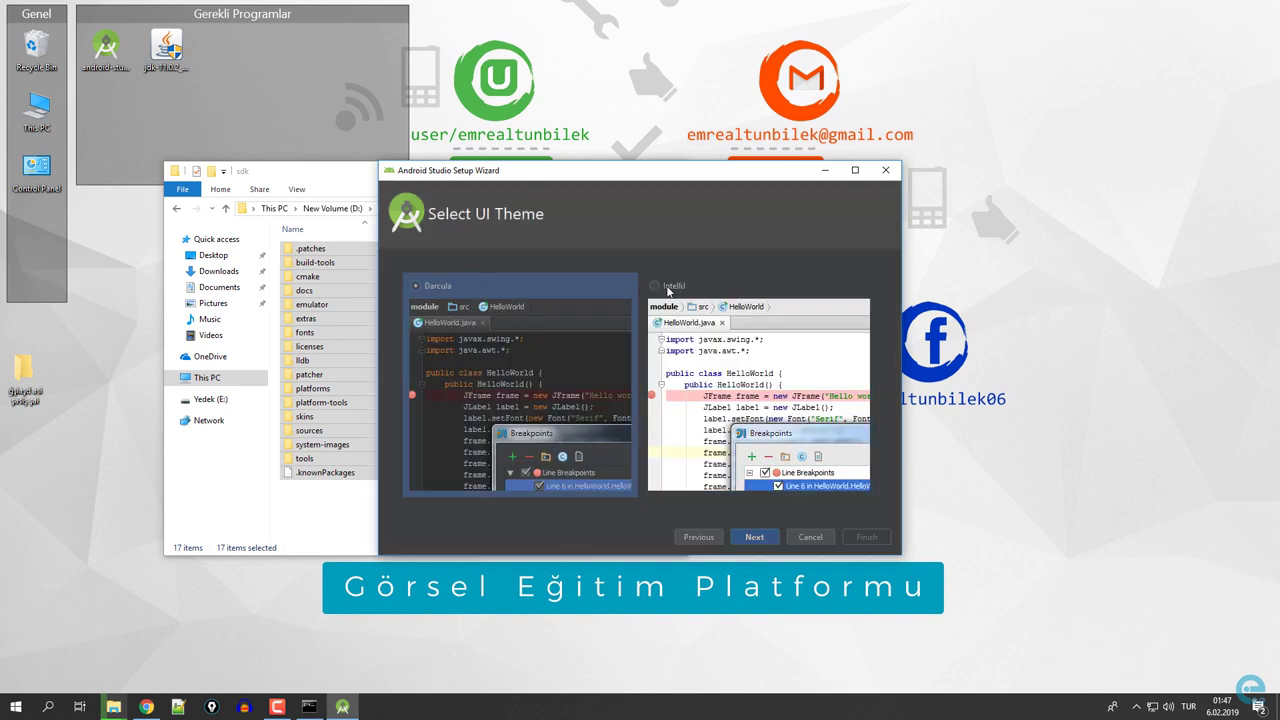
pyautogui.click(755, 537)
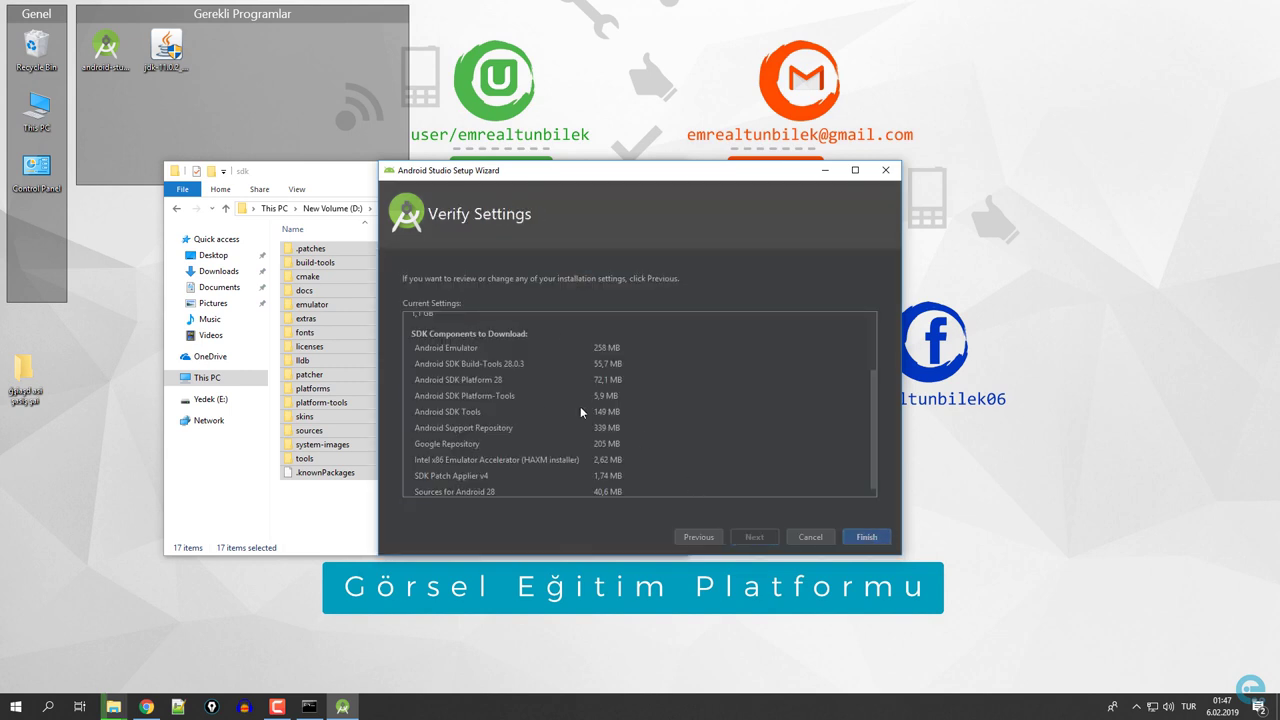
pyautogui.scroll(3, 560, 409)
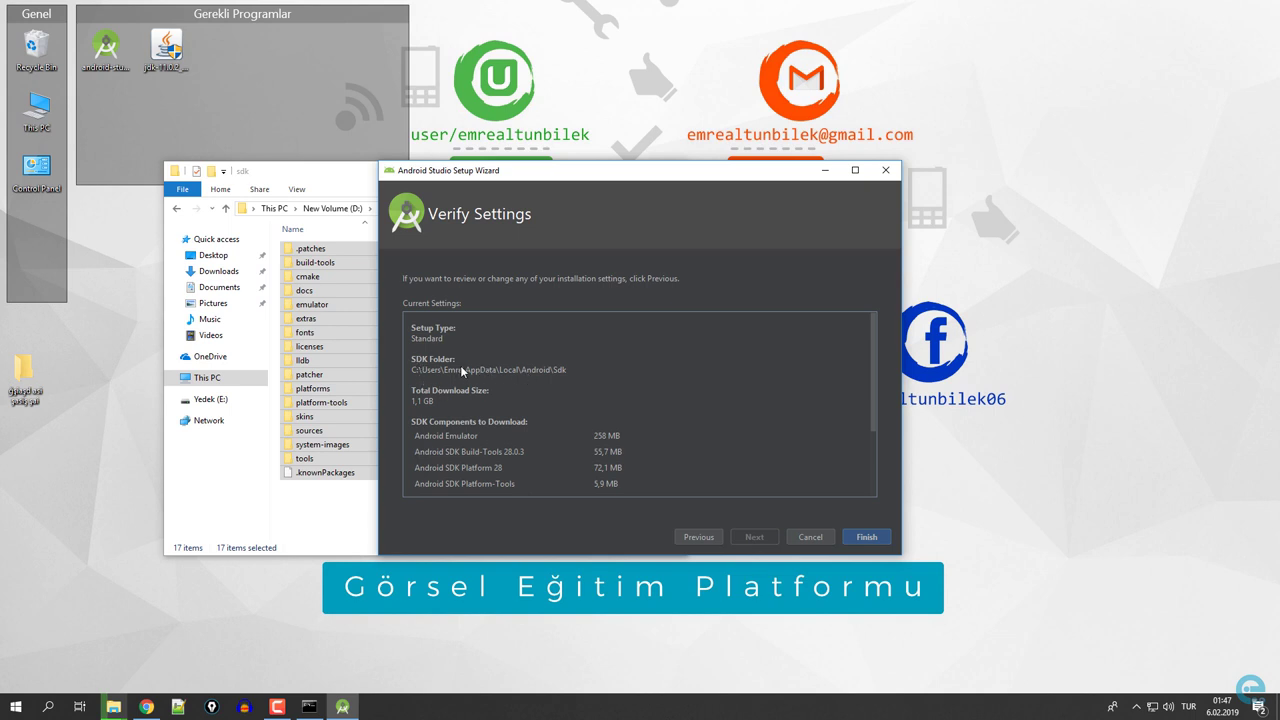
pyautogui.moveTo(415, 369); pyautogui.dragTo(553, 373)
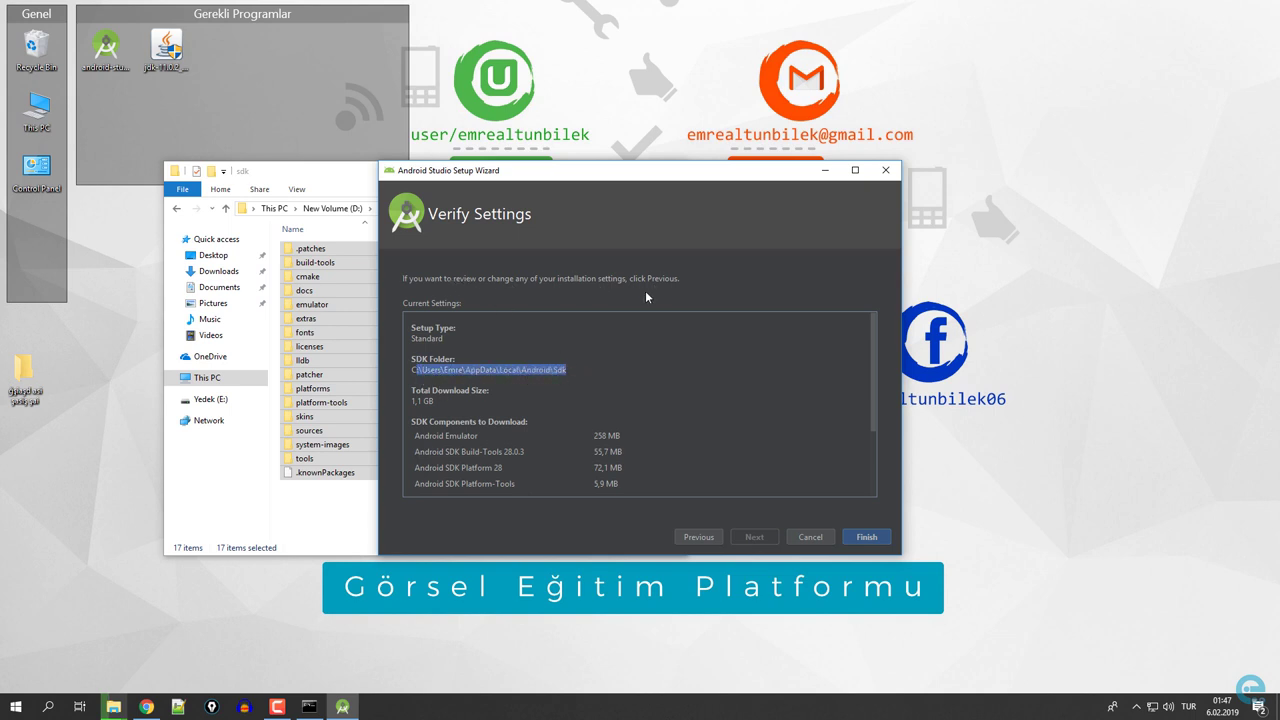
pyautogui.scroll(-3, 564, 380)
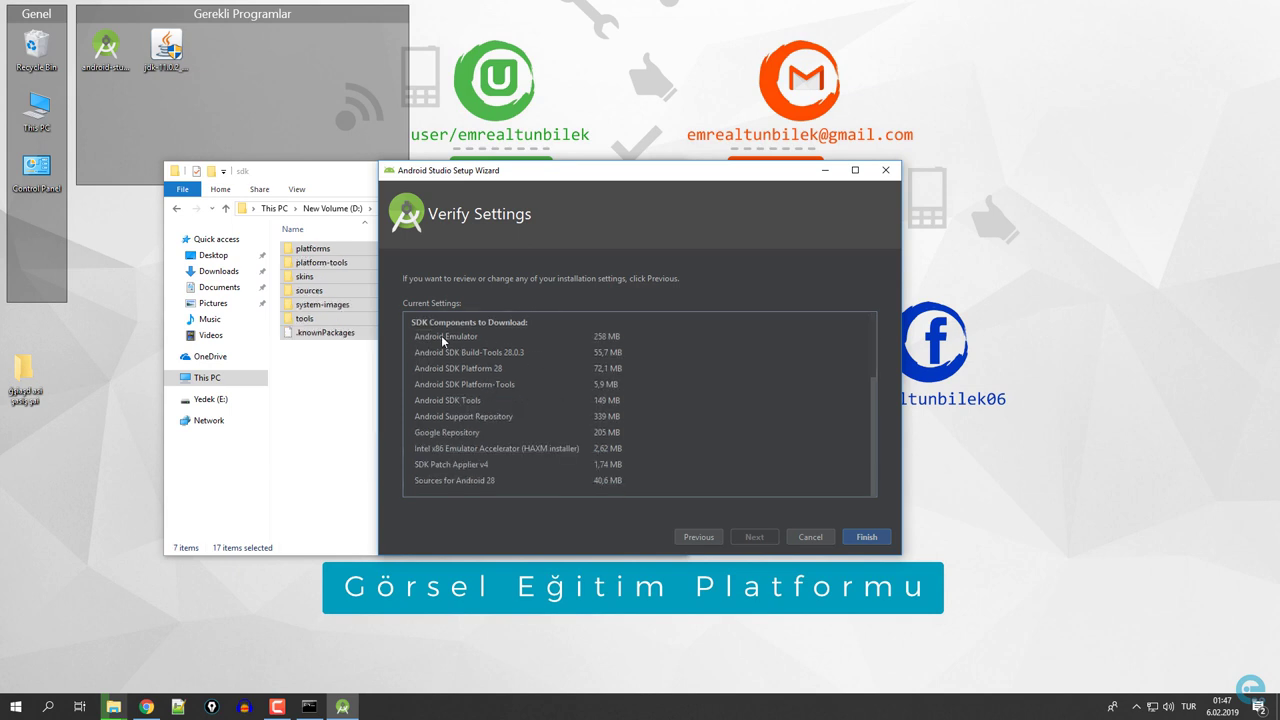
pyautogui.scroll(3, 464, 437)
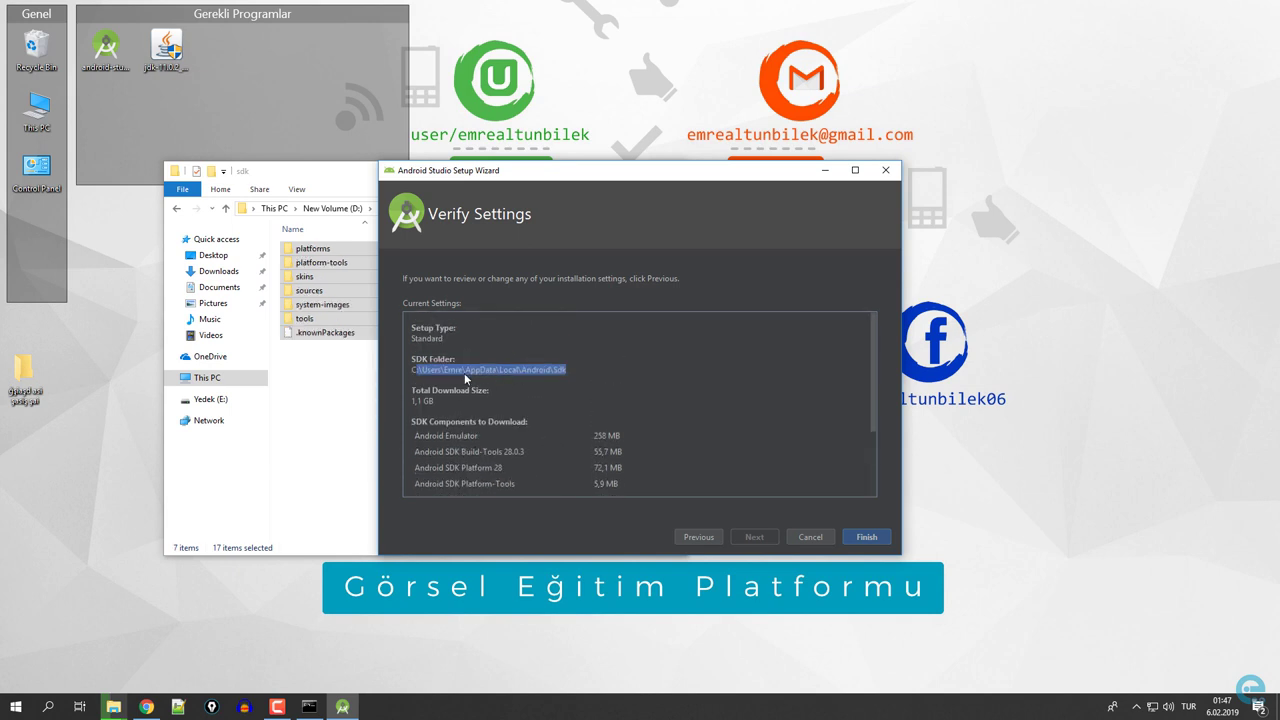
# Step: Go back and switch the install type to Custom, keep the Darcula theme, and advance to the SDK components setup
pyautogui.click(710, 537)
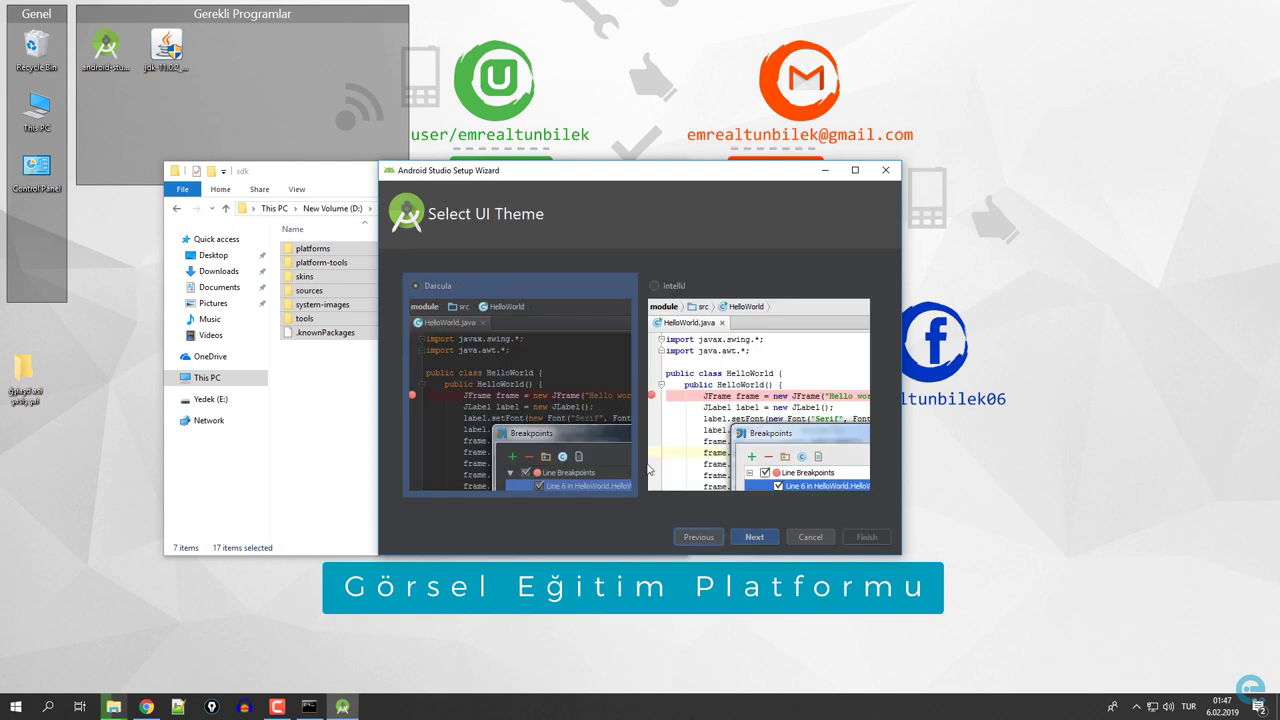
pyautogui.click(697, 537)
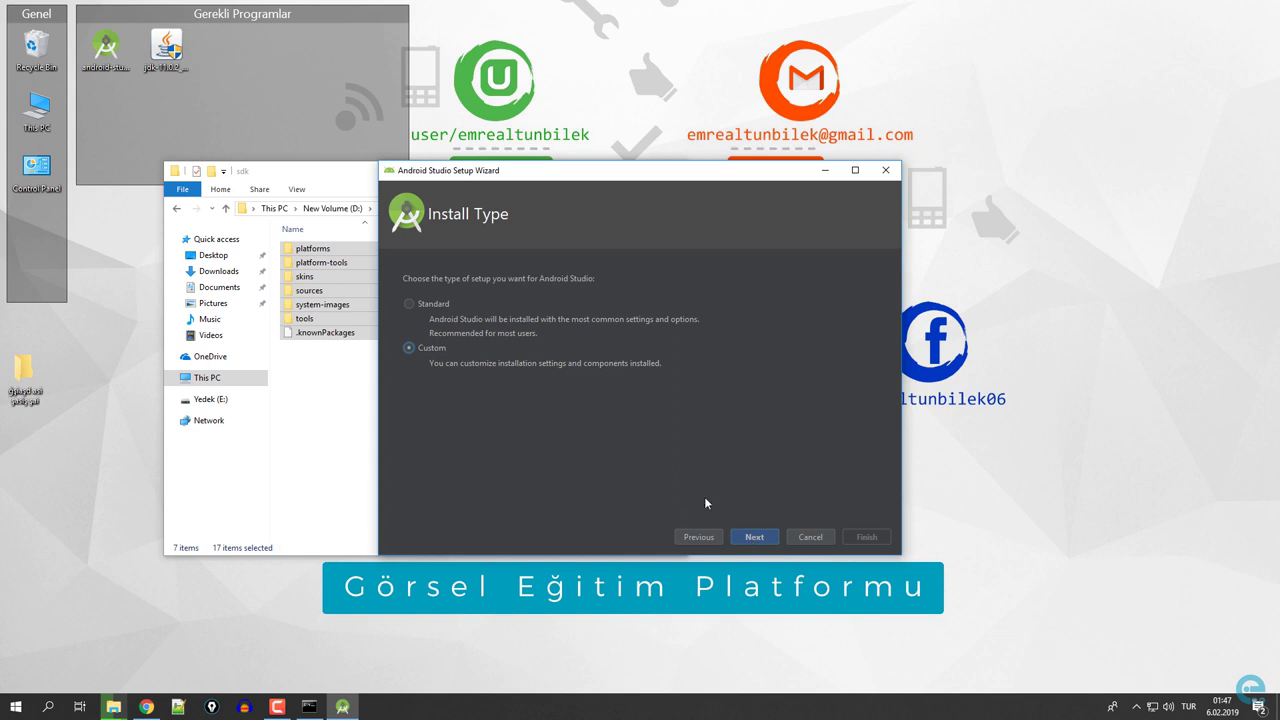
pyautogui.click(755, 538)
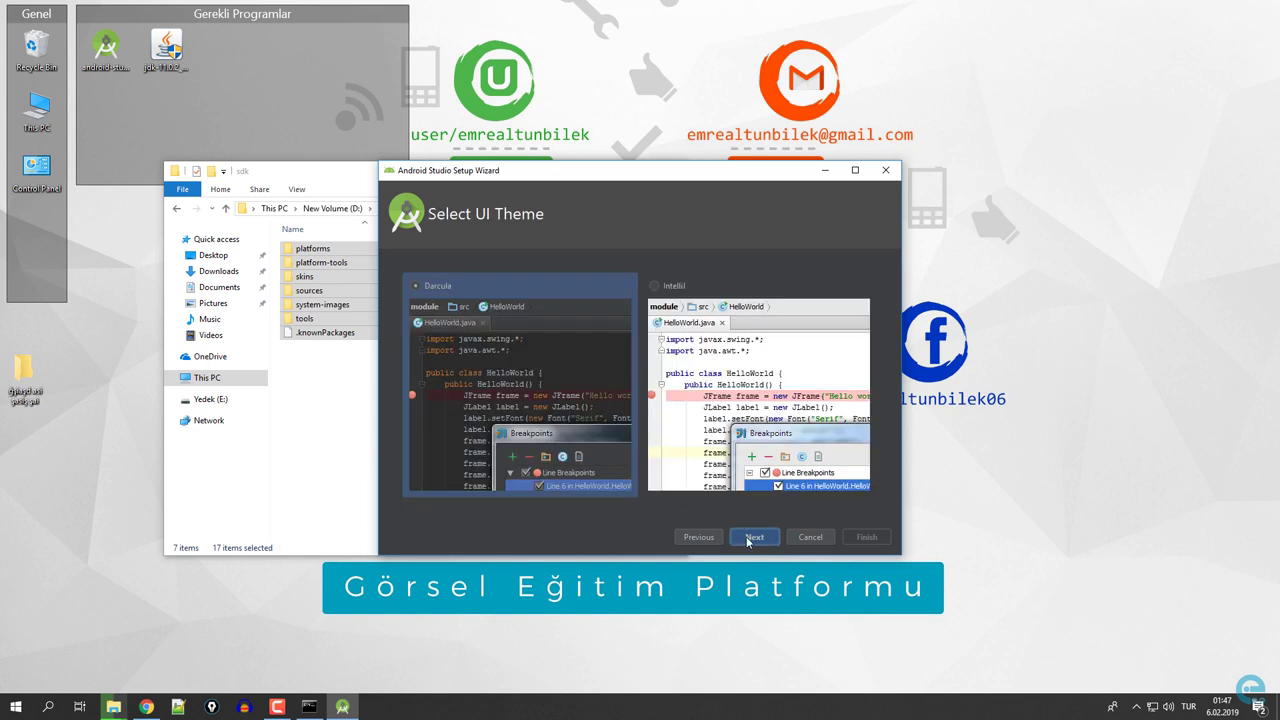
pyautogui.click(750, 538)
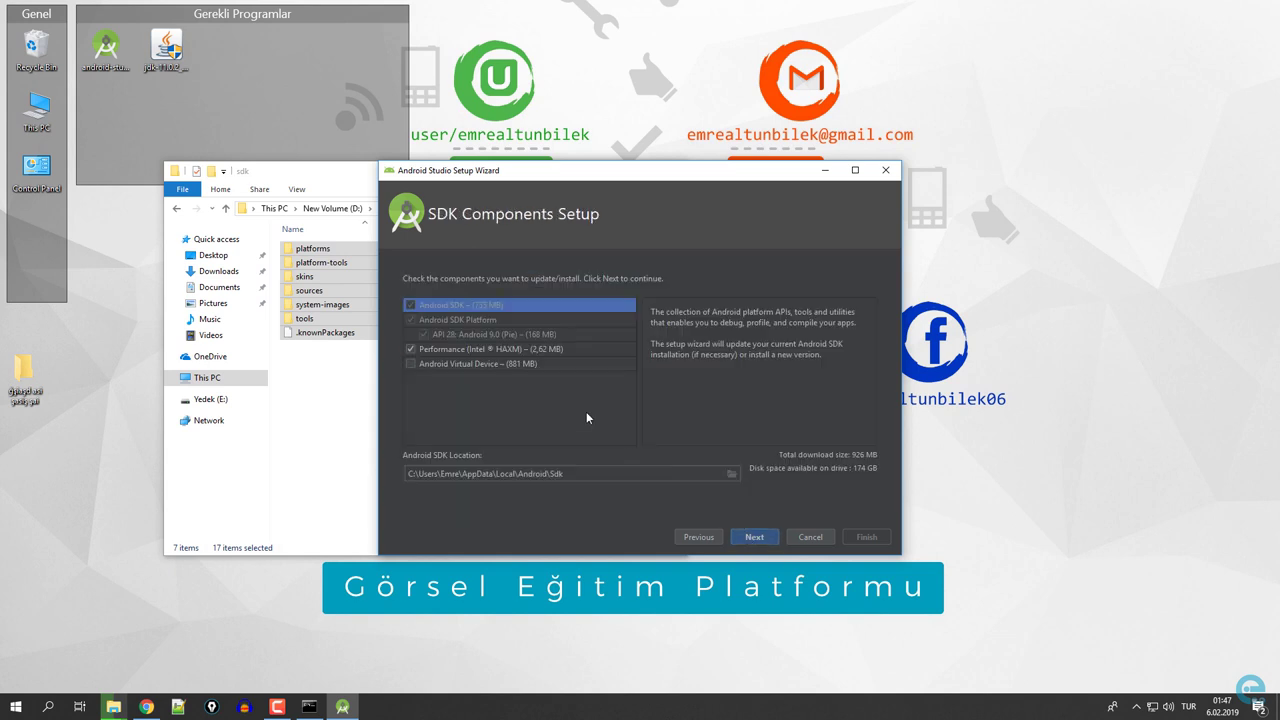
# Step: Include the Android Virtual Device component and browse to the sdk folder on drive D for the Android SDK location
pyautogui.click(411, 364)
pyautogui.click(732, 473)
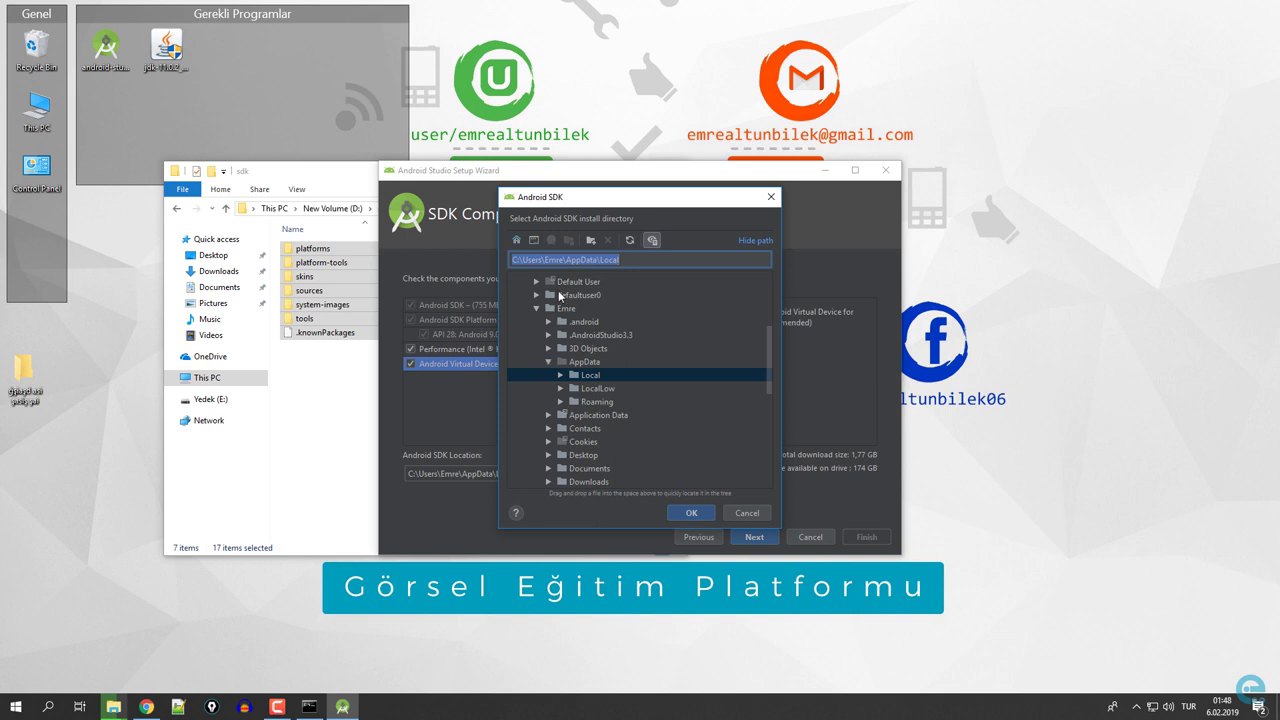
pyautogui.click(536, 241)
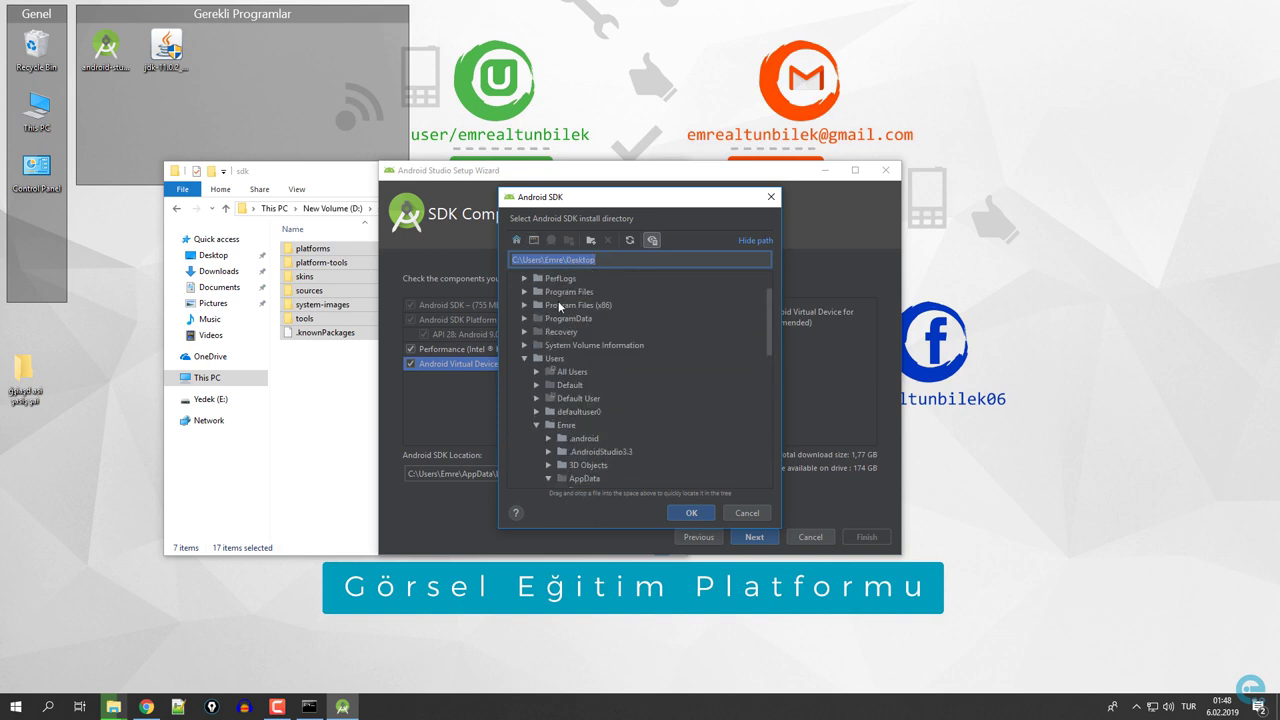
pyautogui.click(510, 278)
pyautogui.click(513, 291)
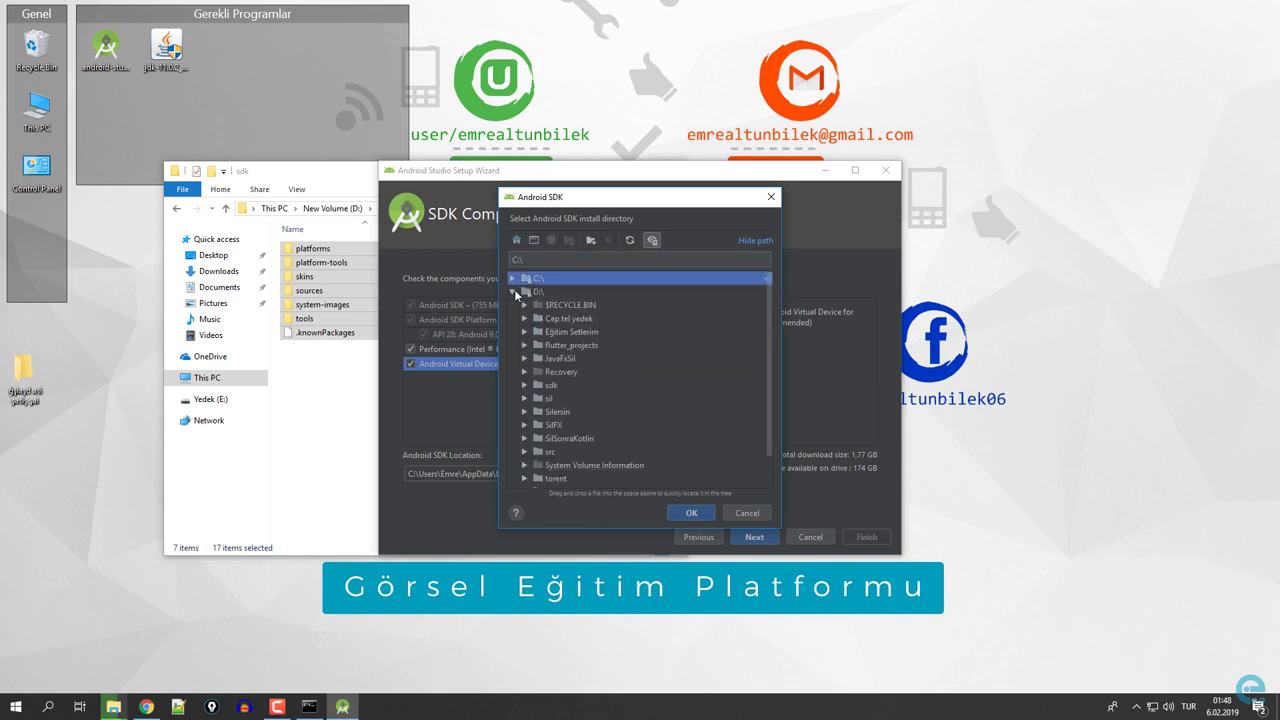
pyautogui.doubleClick(549, 384)
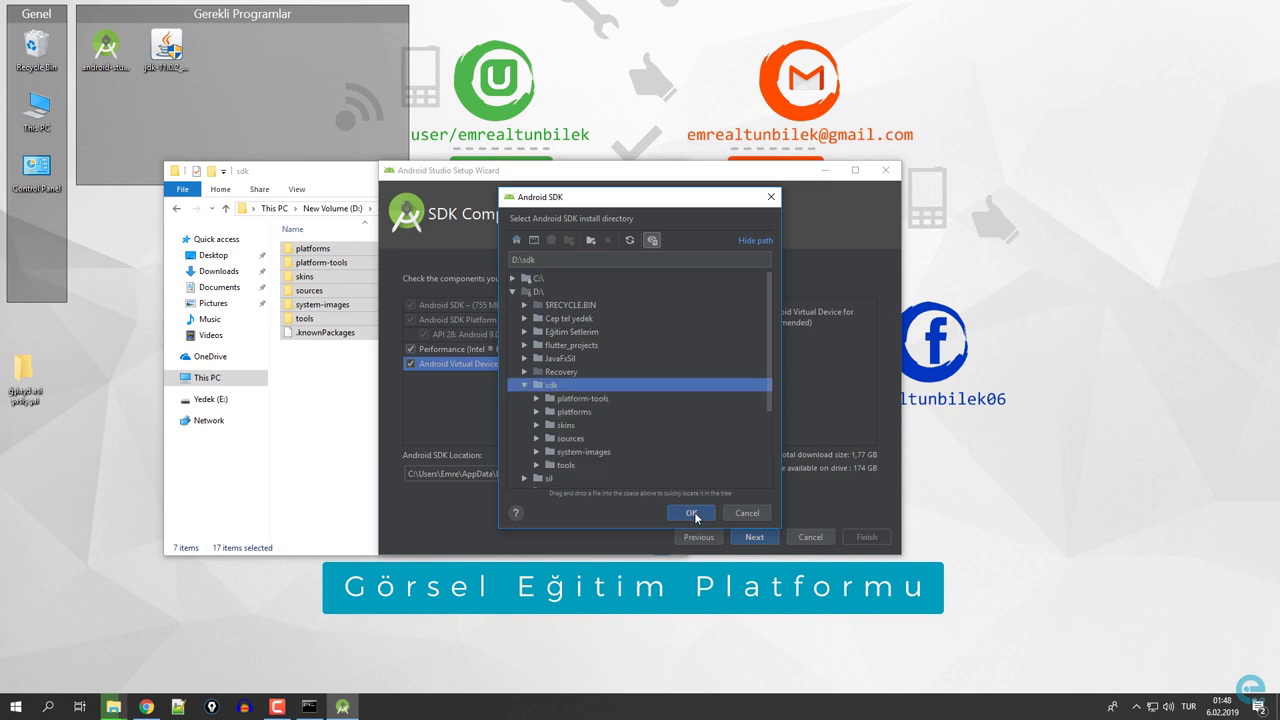
# Step: Permanently delete the folders and file remaining in D:\sdk in File Explorer
pyautogui.click(330, 392)
pyautogui.moveTo(436, 412); pyautogui.dragTo(277, 211)
pyautogui.hotkey('shift', 'Delete')
pyautogui.press('Return')
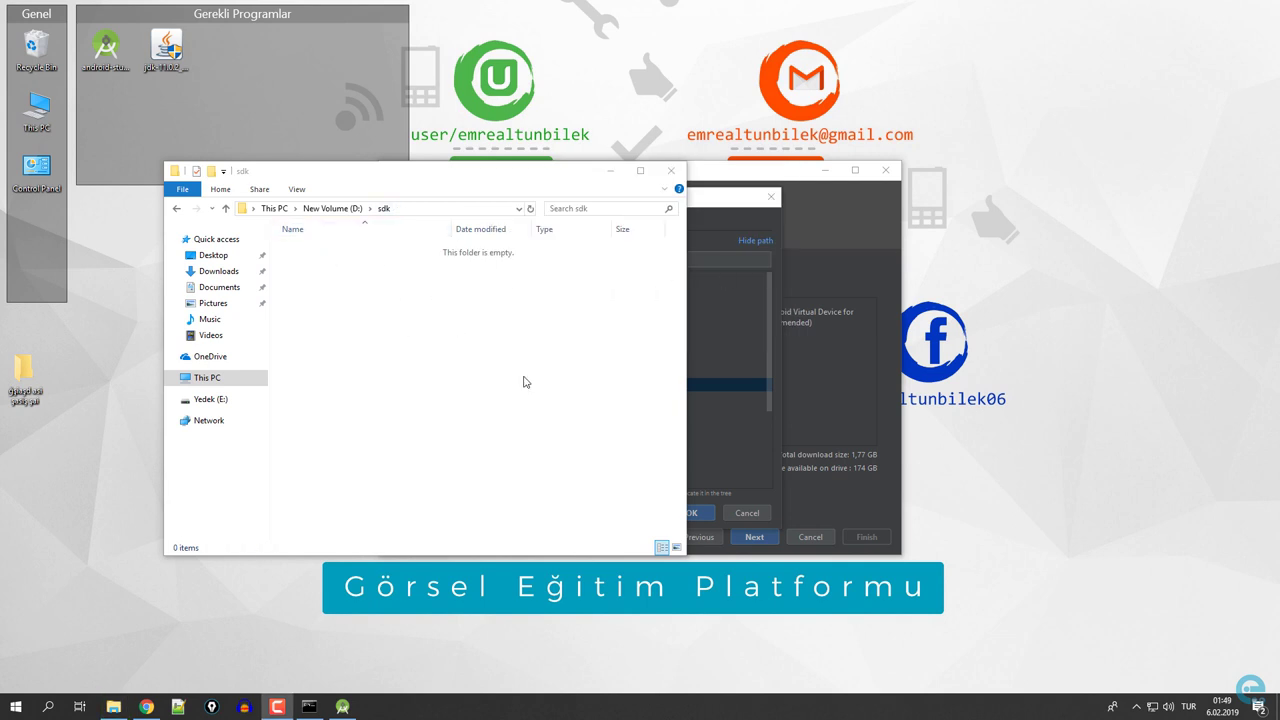
# Step: Set the Android SDK location to D:\sdk and accept the recommended 2.0 GB of emulator RAM
pyautogui.click(704, 211)
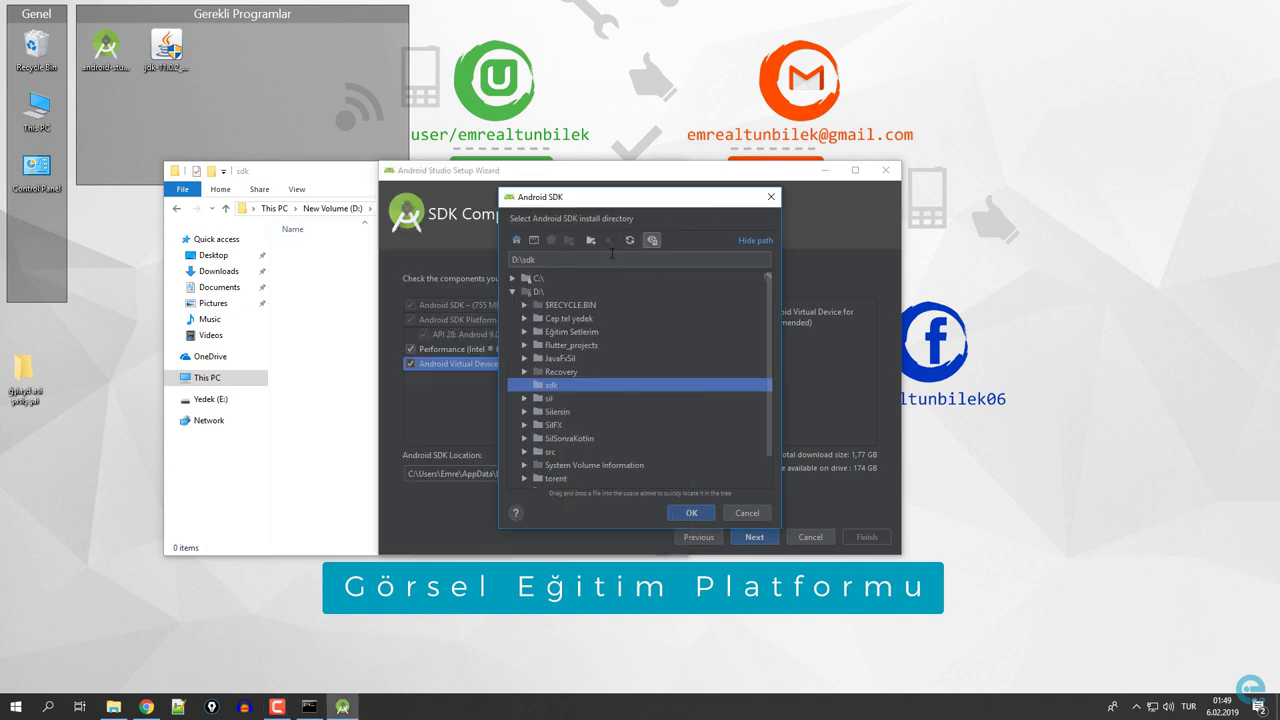
pyautogui.doubleClick(548, 388)
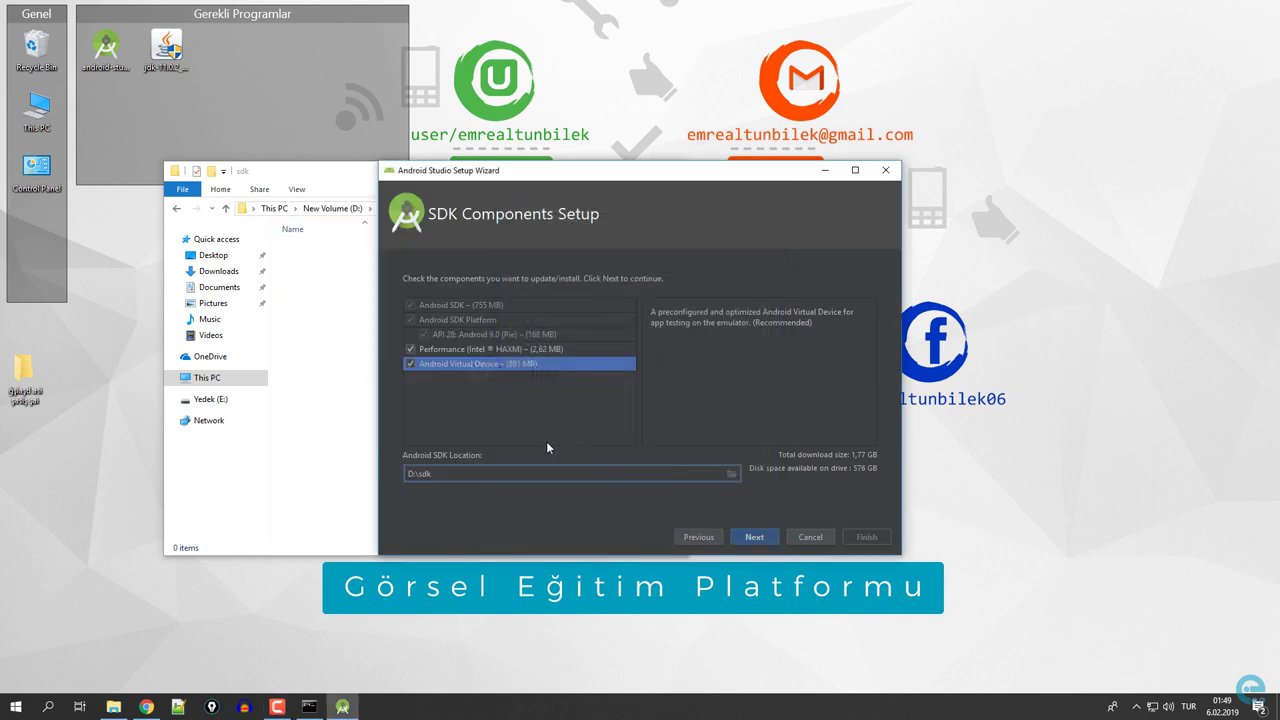
pyautogui.click(756, 537)
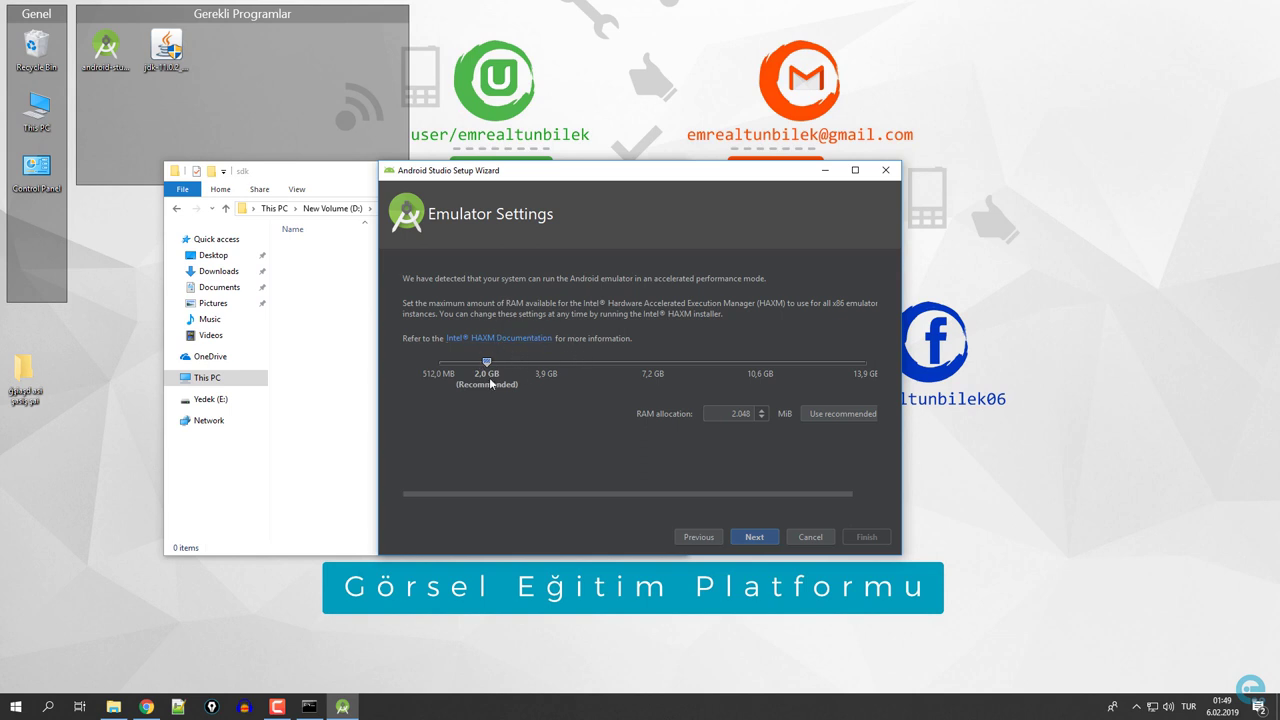
pyautogui.click(757, 537)
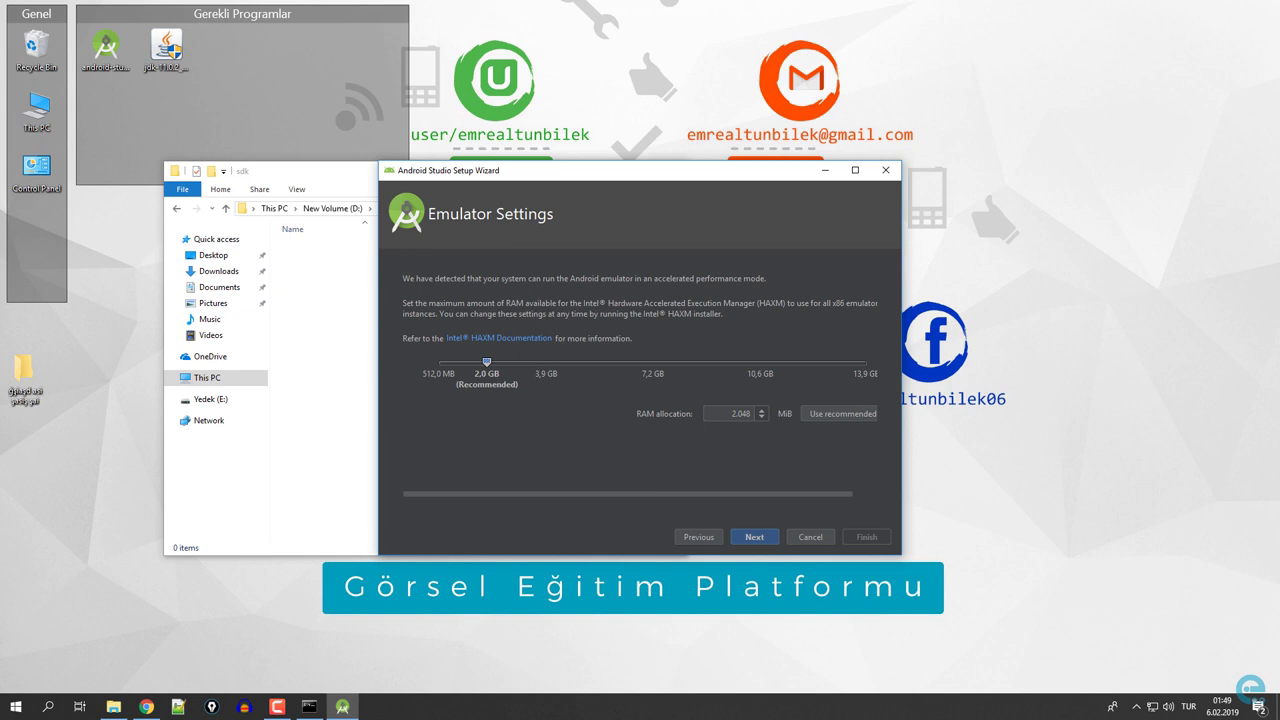
pyautogui.click(755, 538)
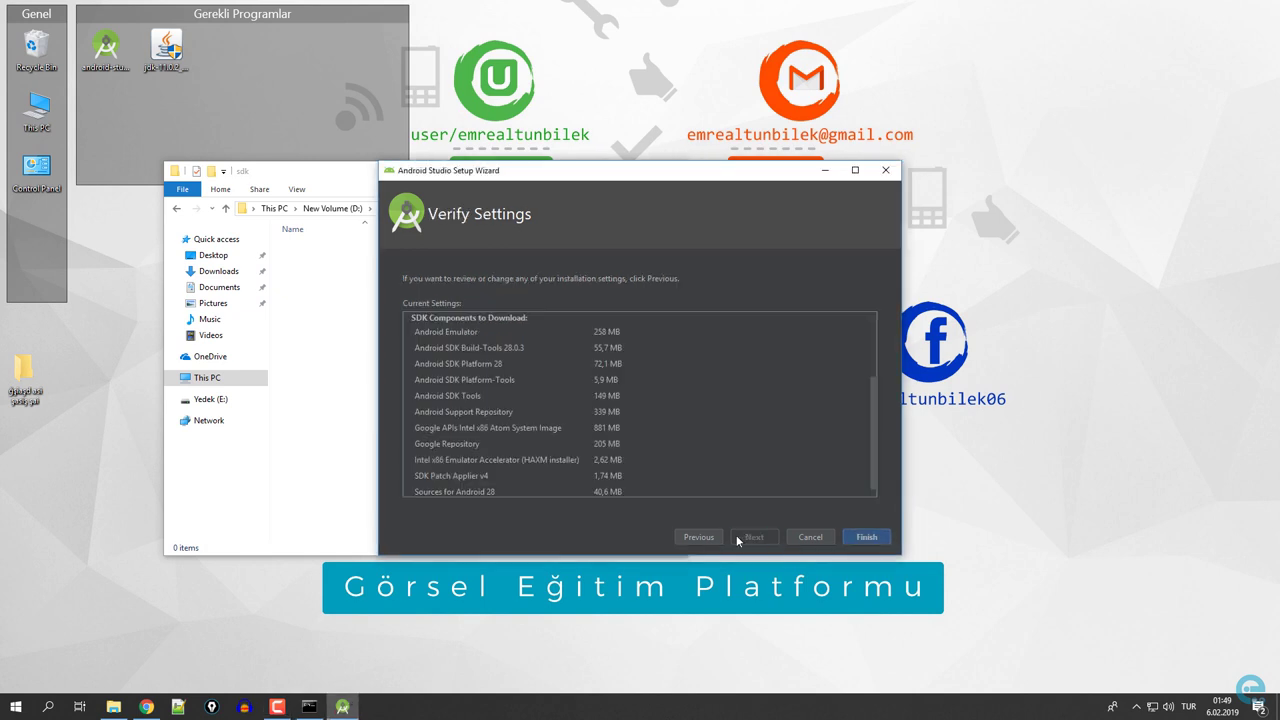
# Step: Review the custom setup summary and start downloading the SDK components
pyautogui.scroll(3, 704, 407)
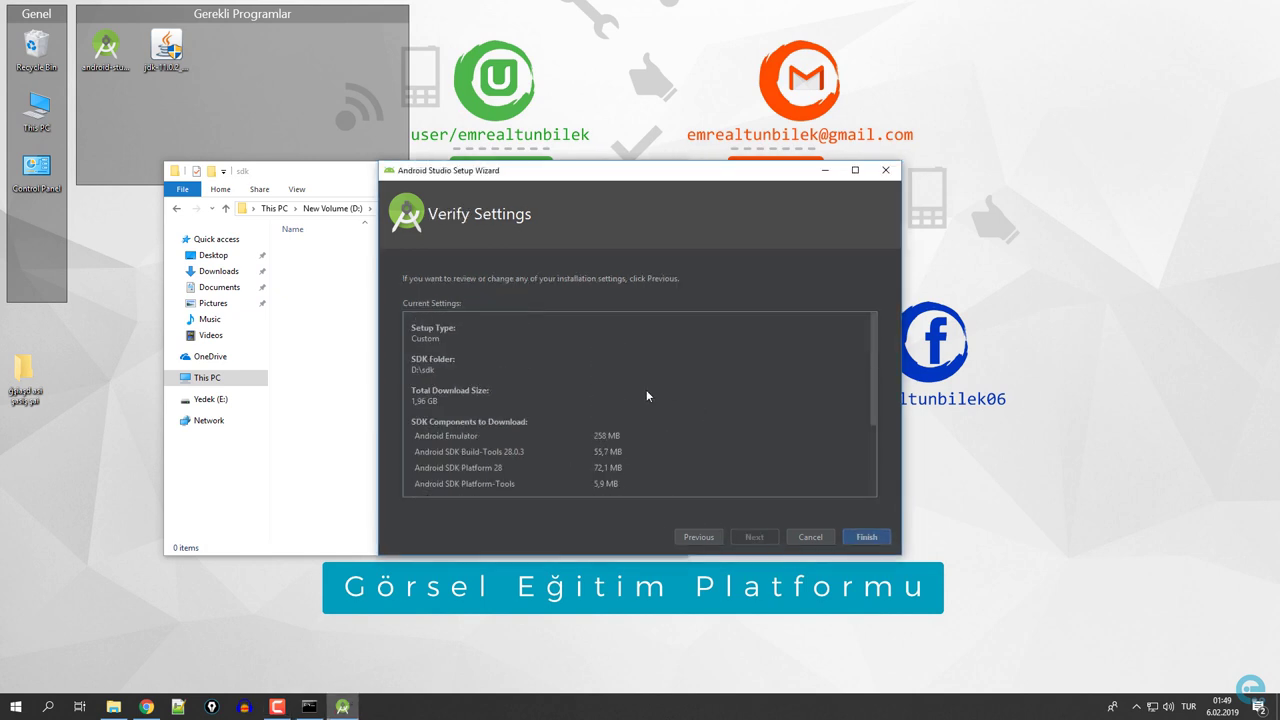
pyautogui.scroll(-3, 521, 348)
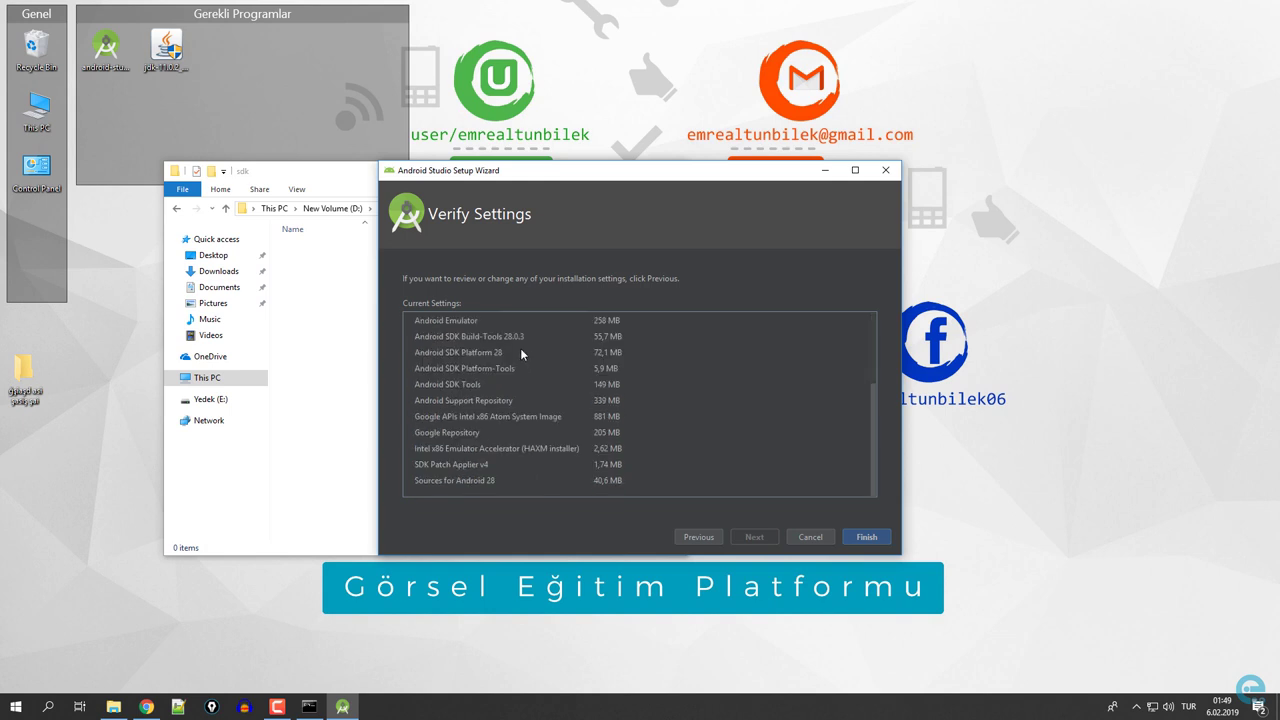
pyautogui.click(866, 537)
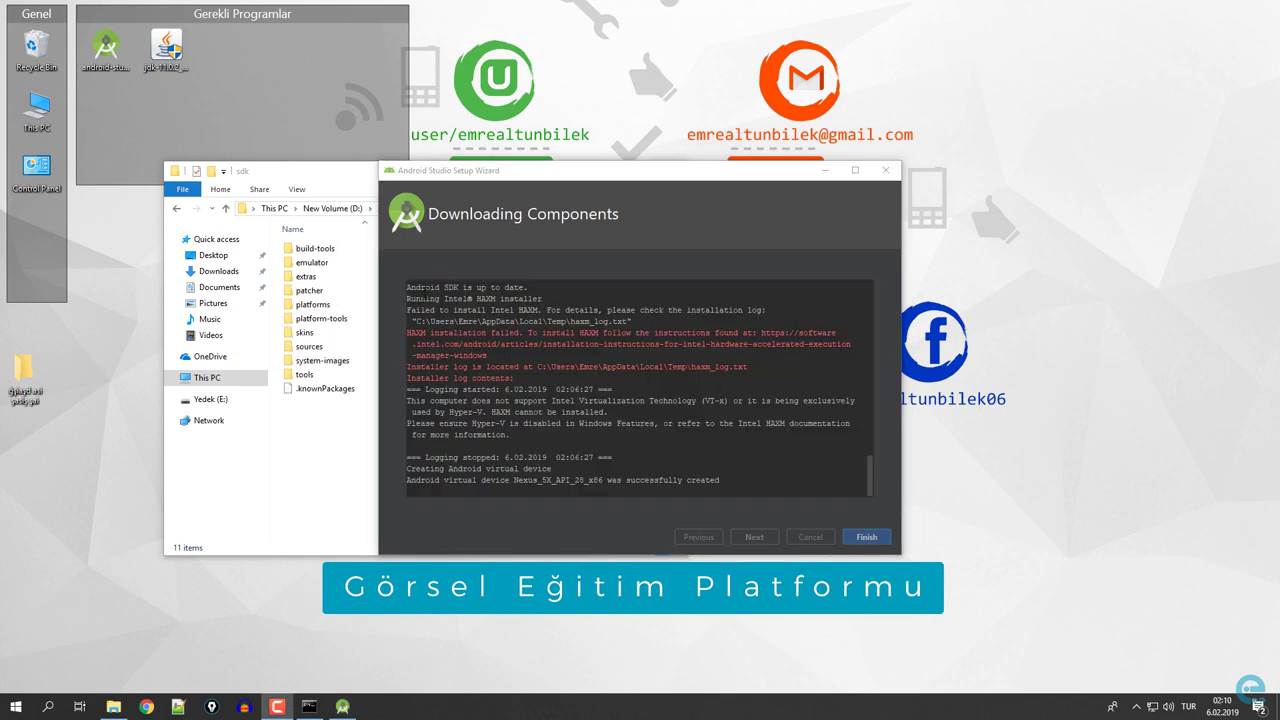
# Step: Examine the HAXM installation messages in the log and check the CPU's virtualization status in Task Manager
pyautogui.click(491, 343)
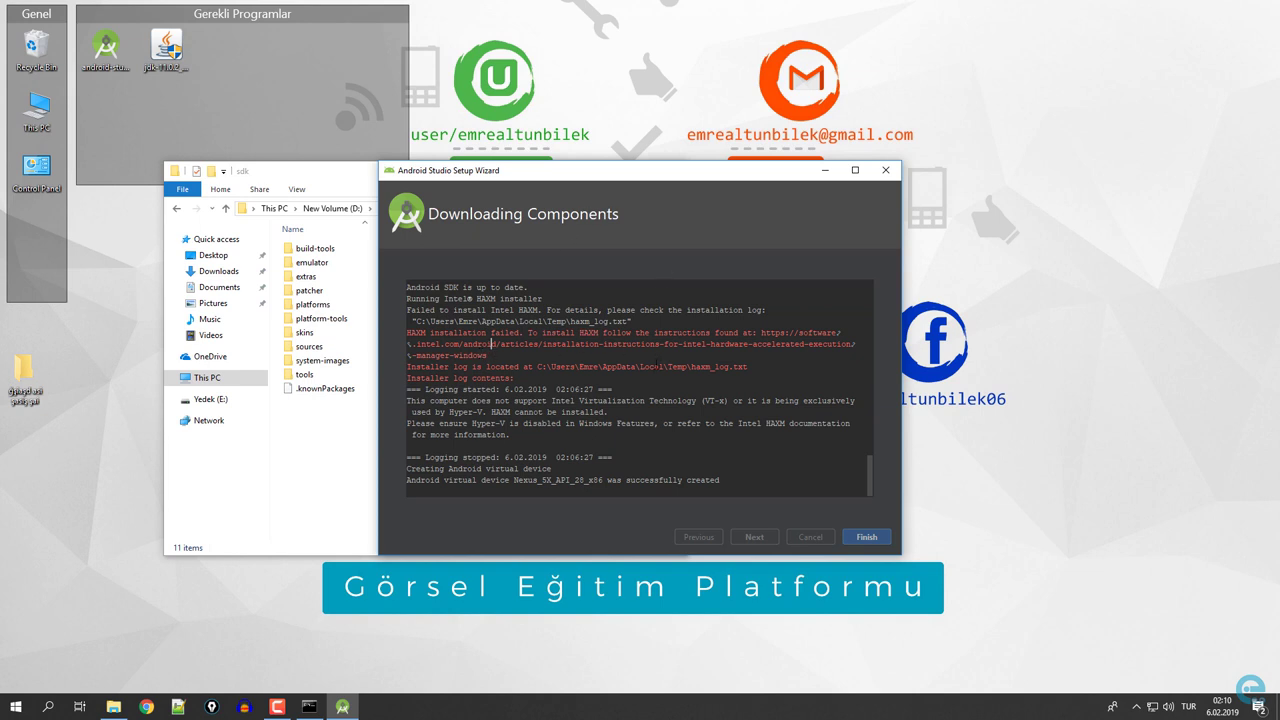
pyautogui.moveTo(431, 401); pyautogui.dragTo(832, 401)
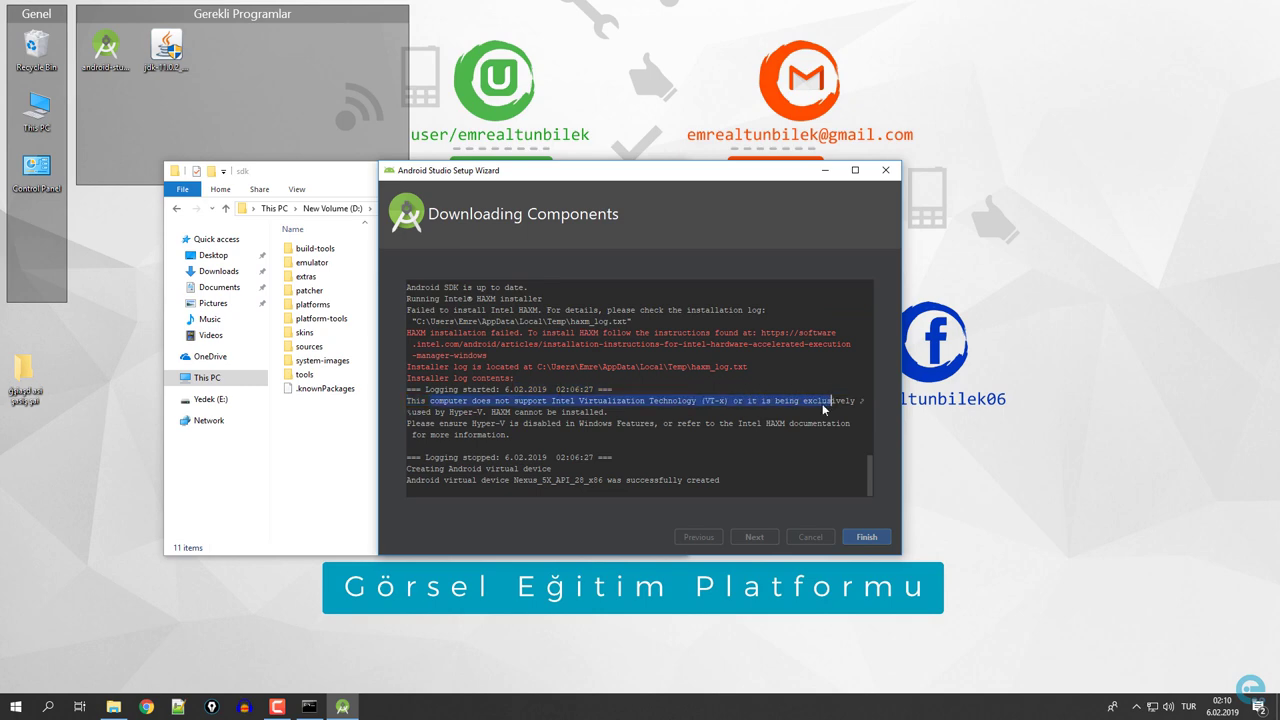
pyautogui.rightClick(552, 706)
pyautogui.click(614, 654)
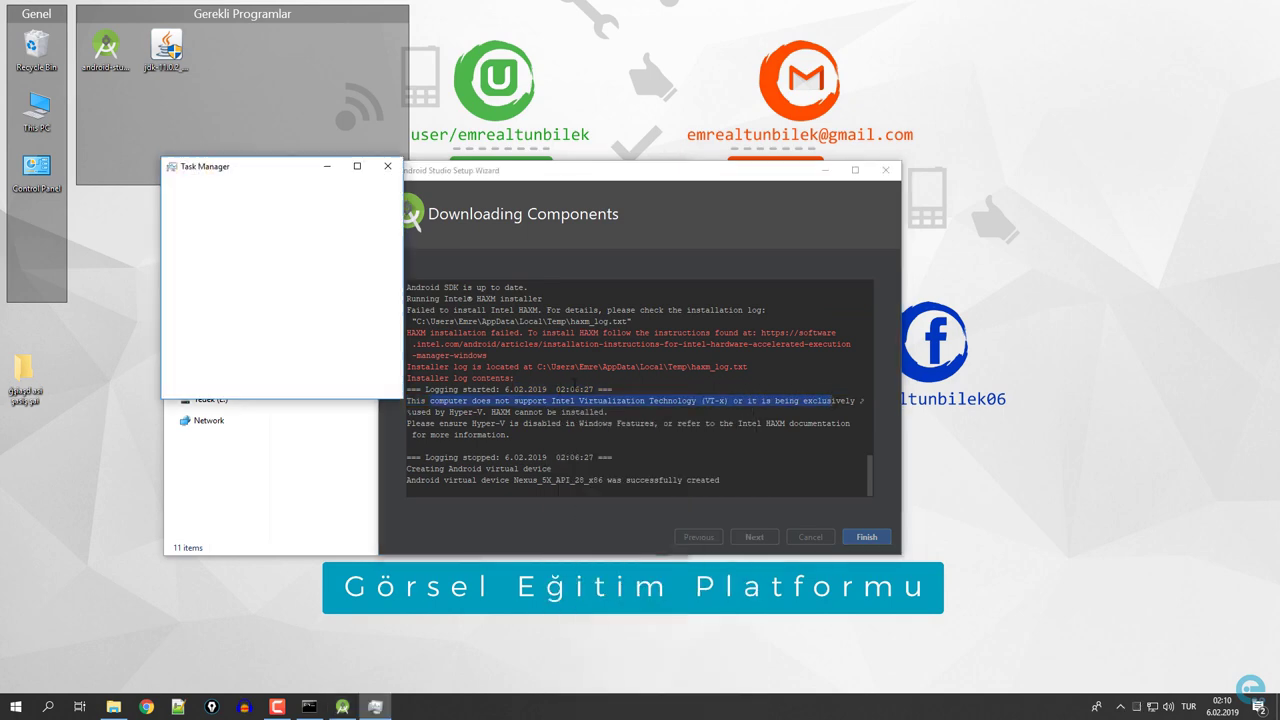
pyautogui.click(357, 166)
pyautogui.click(20, 677)
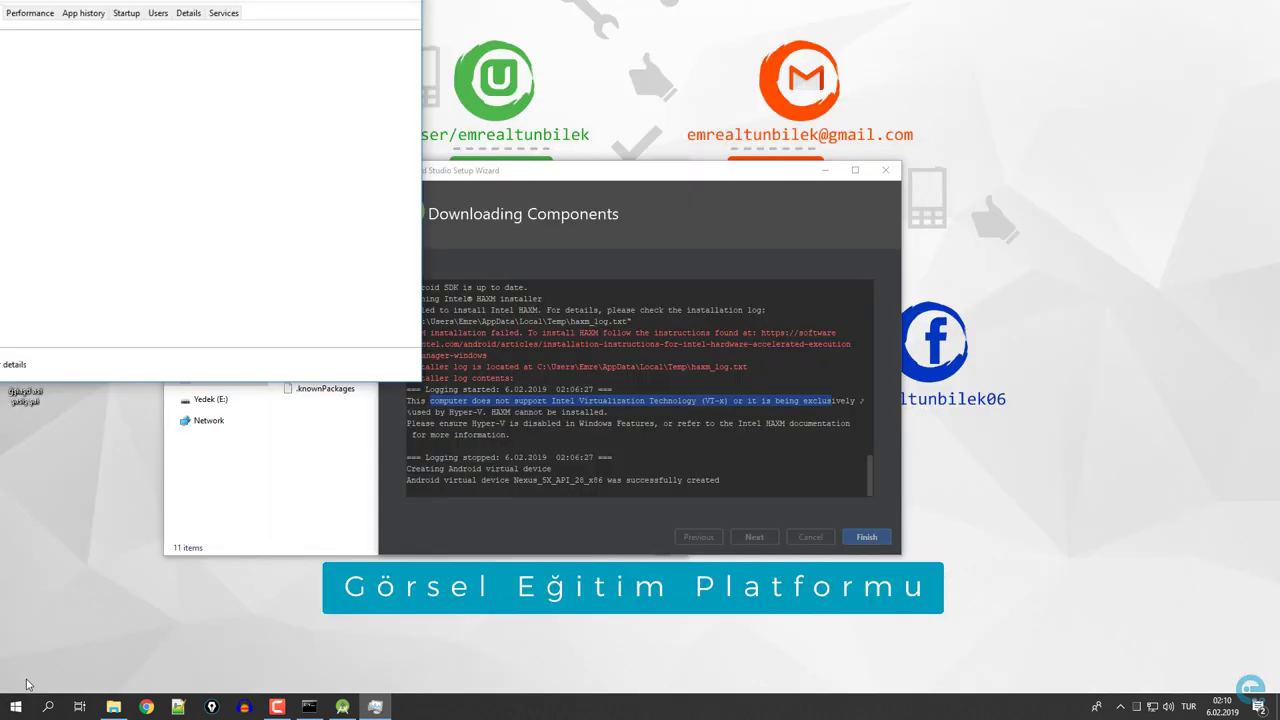
pyautogui.moveTo(125, 10); pyautogui.dragTo(555, 127)
pyautogui.click(500, 155)
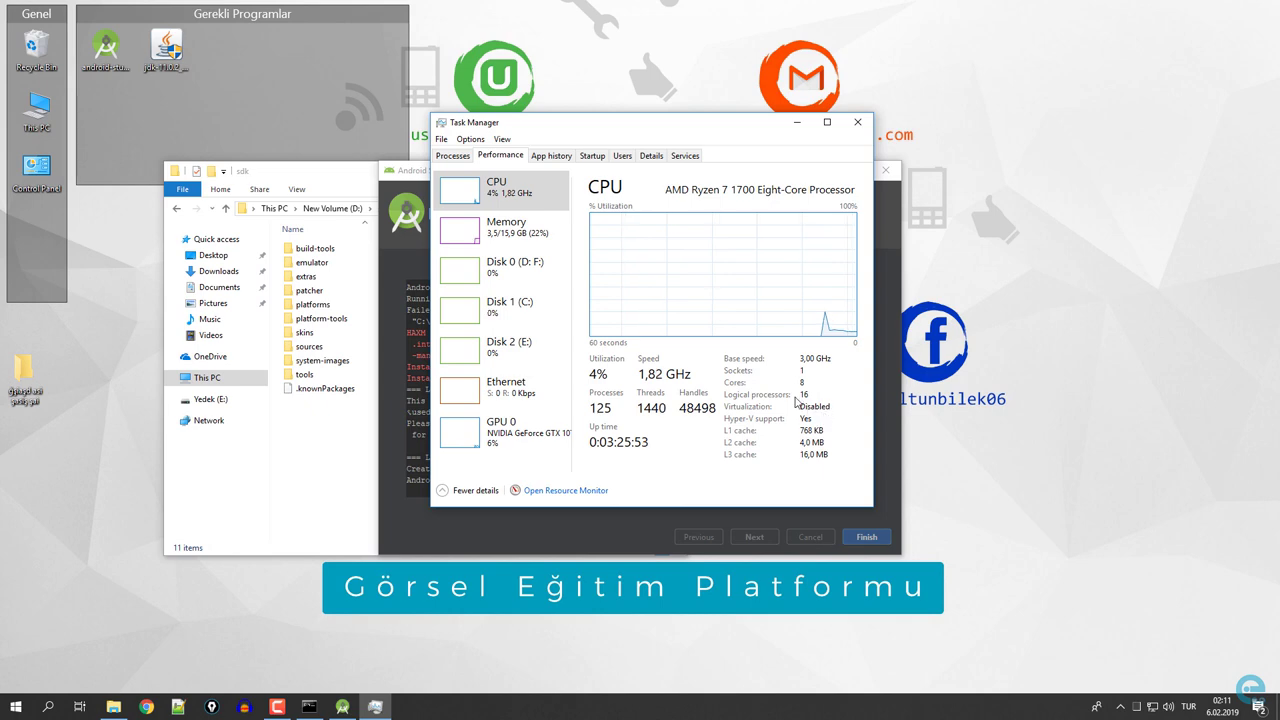
pyautogui.click(857, 121)
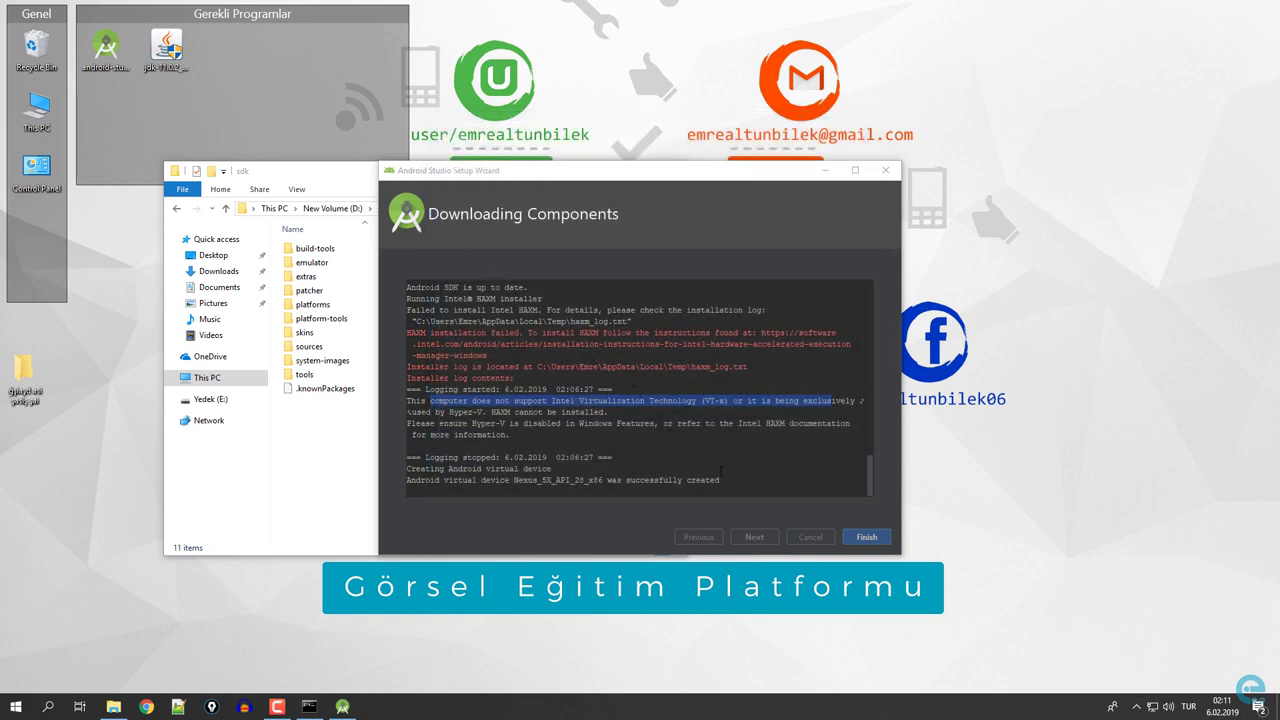
# Step: Finish the Android Studio Setup Wizard and close the sdk folder window
pyautogui.click(852, 538)
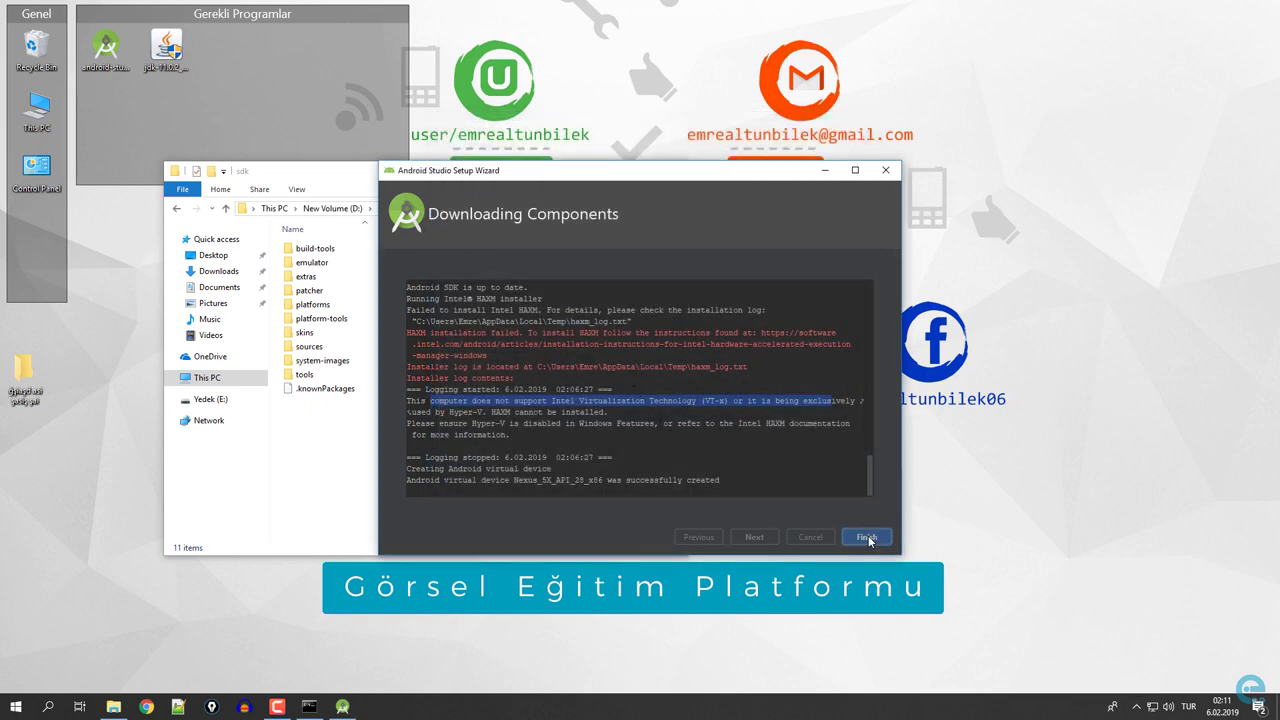
pyautogui.click(366, 178)
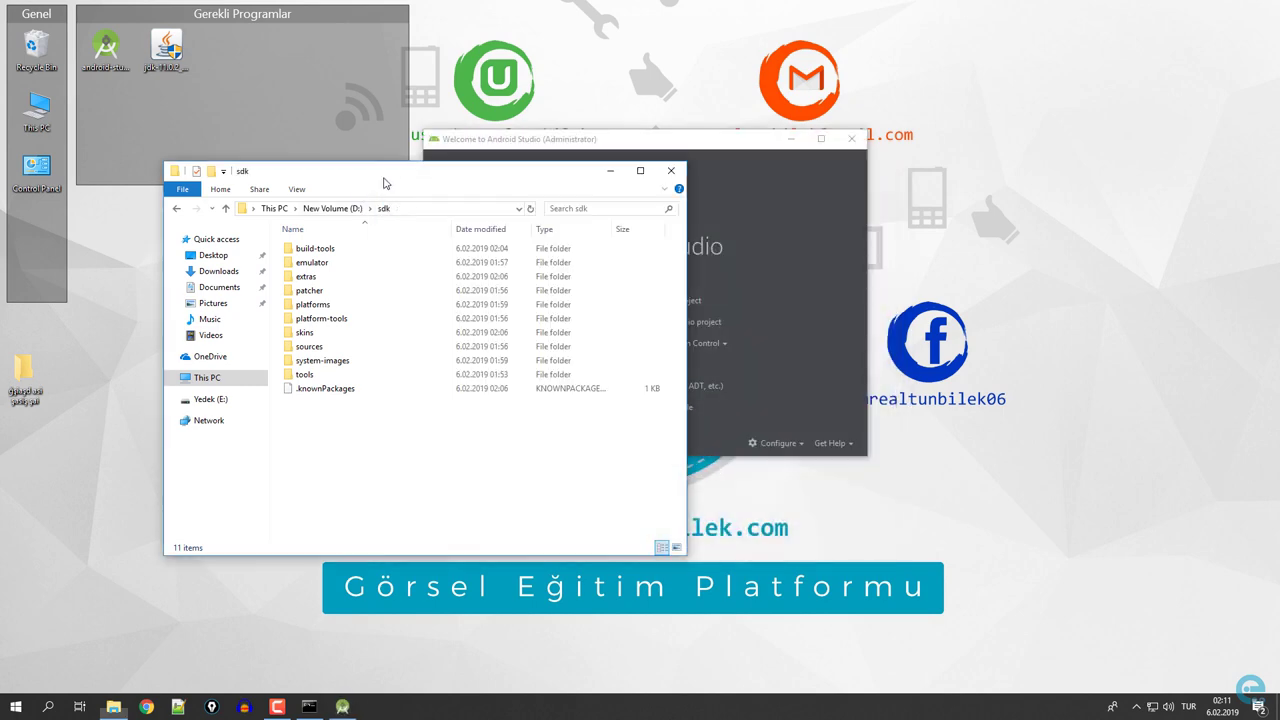
pyautogui.click(670, 171)
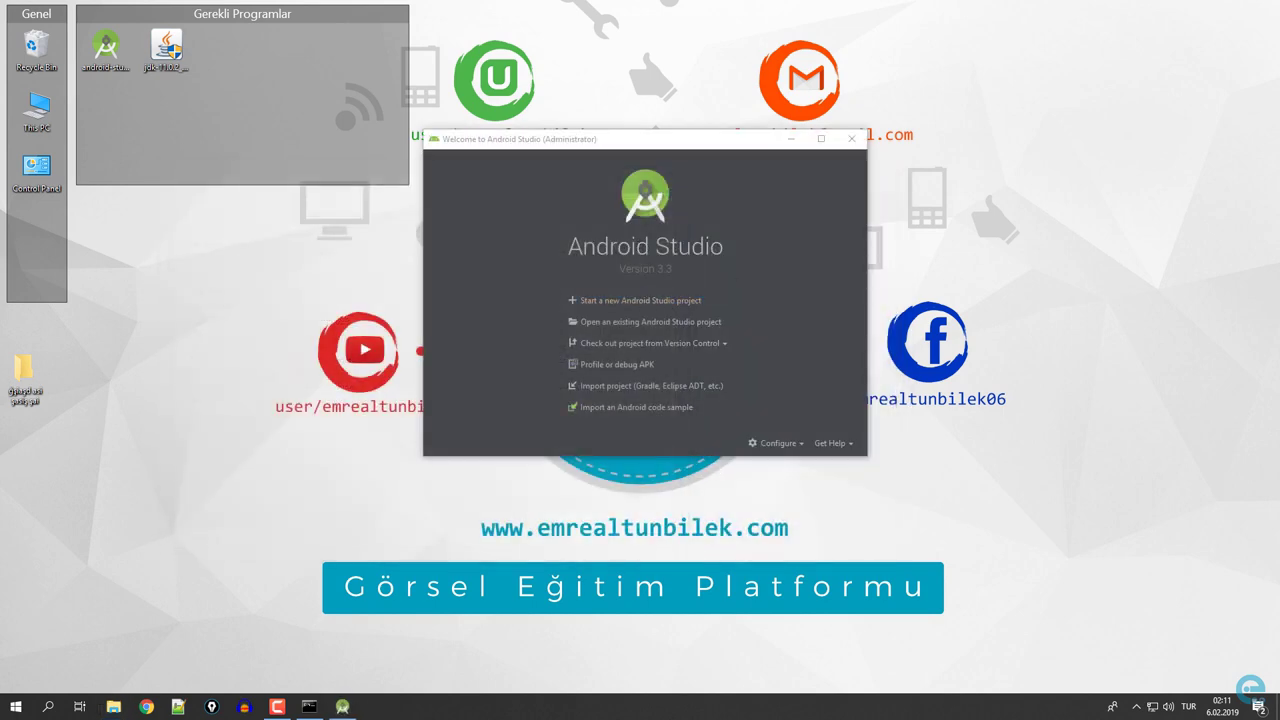
# Step: Start a new Android Studio project from the Empty Activity template and advance to the project configuration
pyautogui.click(622, 304)
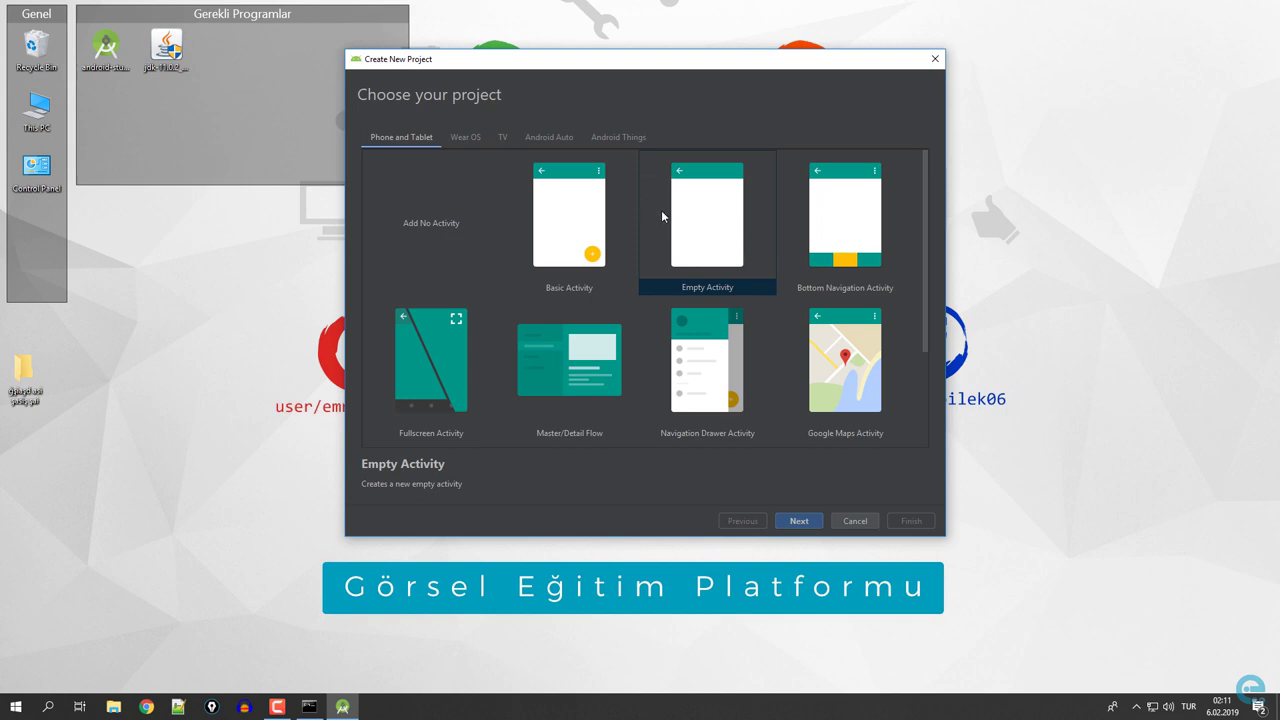
pyautogui.click(804, 520)
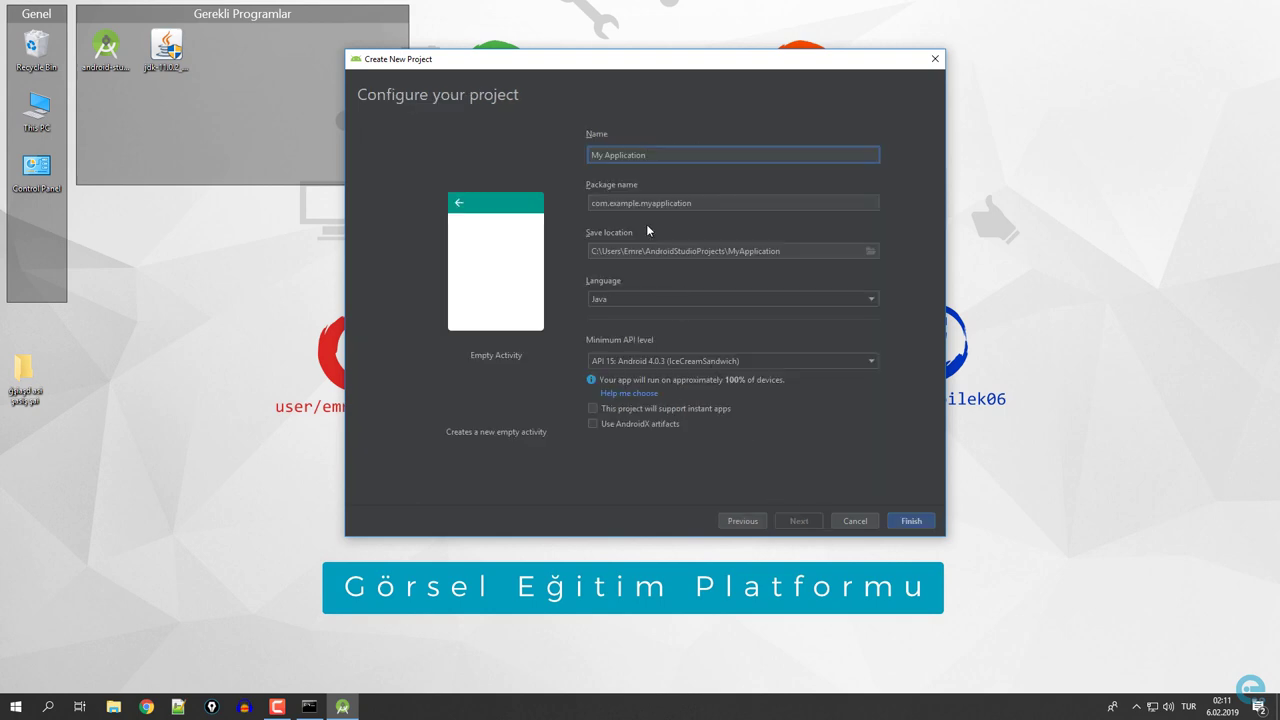
# Step: Create a folder named androidProjects on the D: drive and use it as the project's save location
pyautogui.moveTo(621, 250); pyautogui.dragTo(784, 251)
pyautogui.click(871, 251)
pyautogui.click(515, 260)
pyautogui.click(512, 260)
pyautogui.click(512, 274)
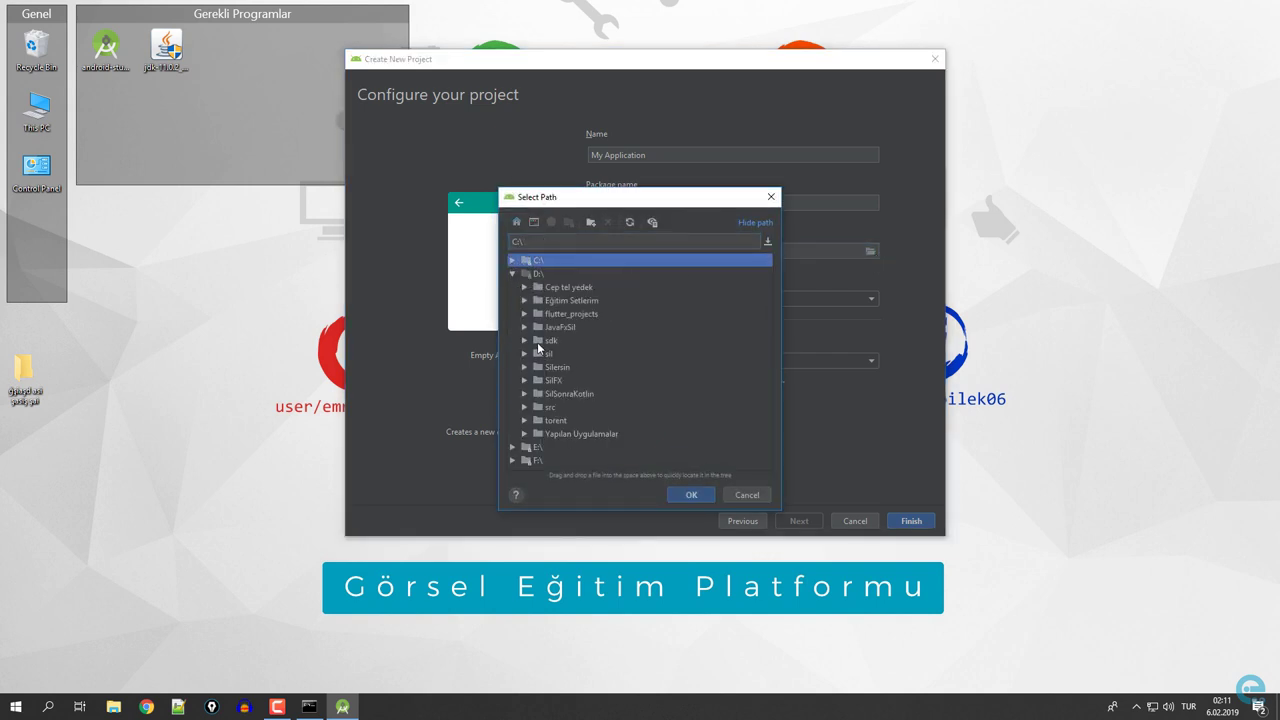
pyautogui.click(535, 273)
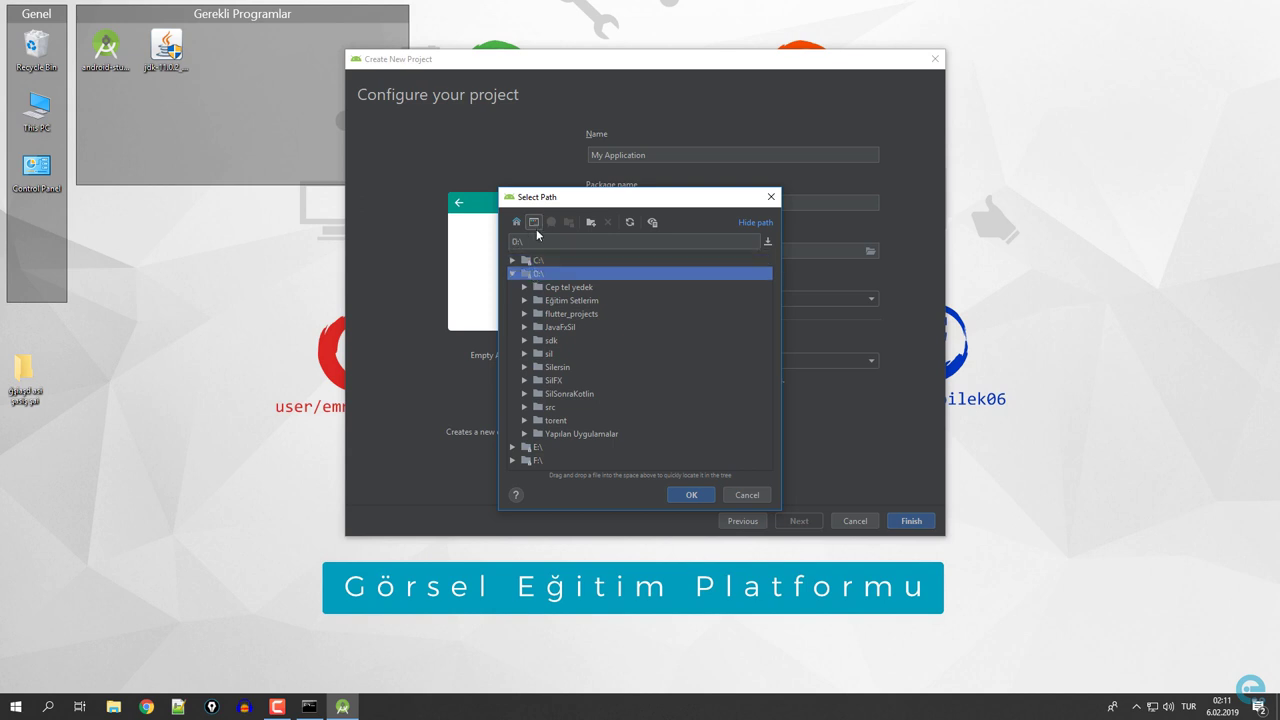
pyautogui.click(591, 222)
pyautogui.write('androidPro')
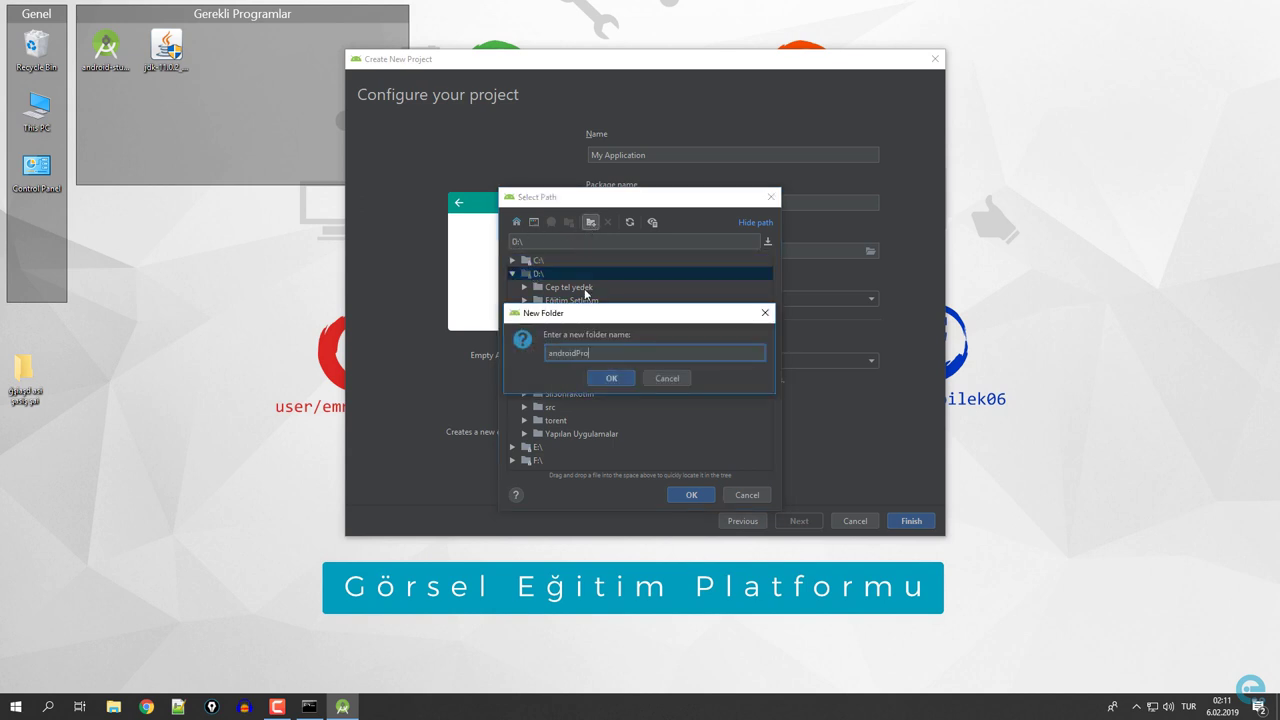
pyautogui.write('jects')
pyautogui.click(610, 378)
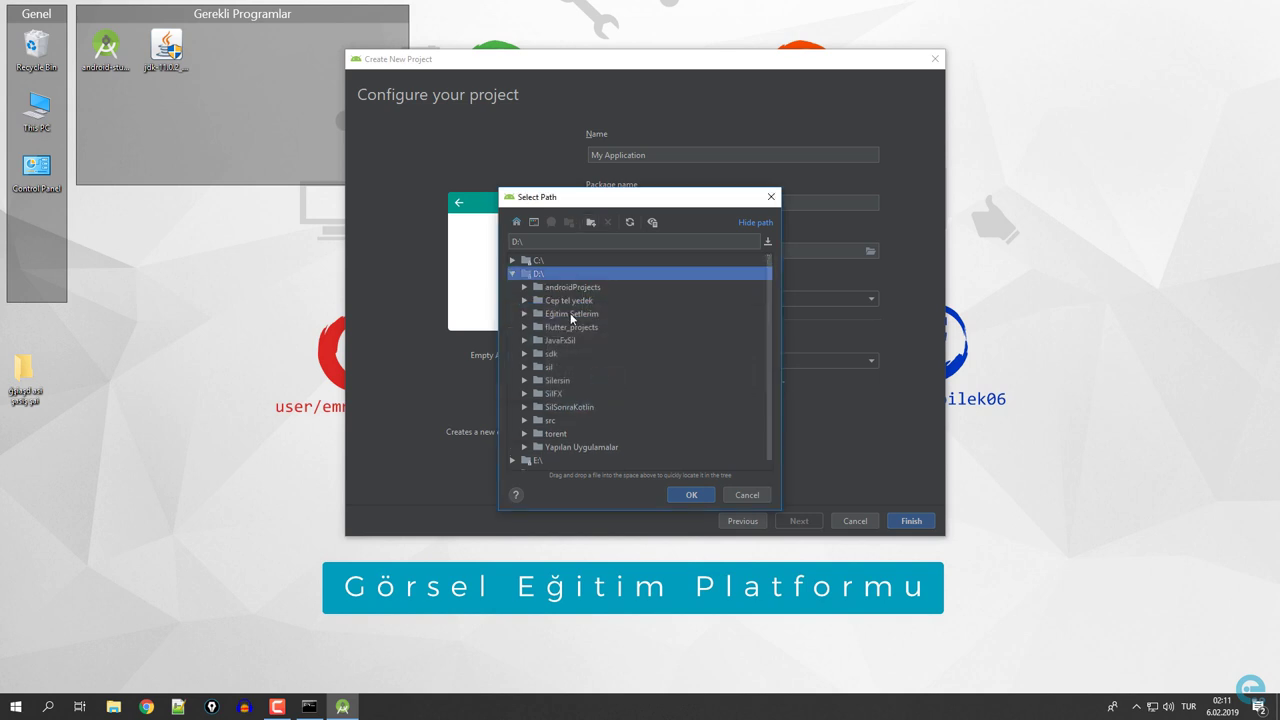
pyautogui.click(571, 288)
pyautogui.click(691, 494)
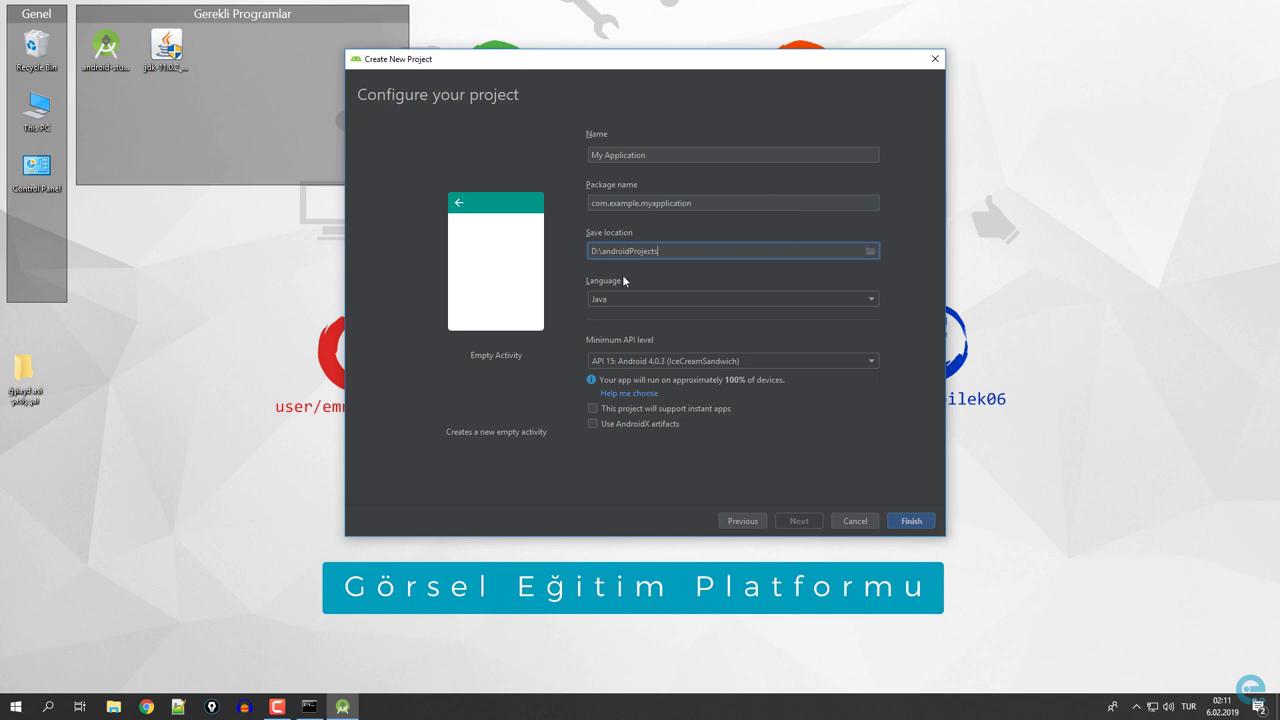
# Step: Set the minimum API level to API 21: Android 5.0 (Lollipop) and enable the use of AndroidX artifacts
pyautogui.click(711, 362)
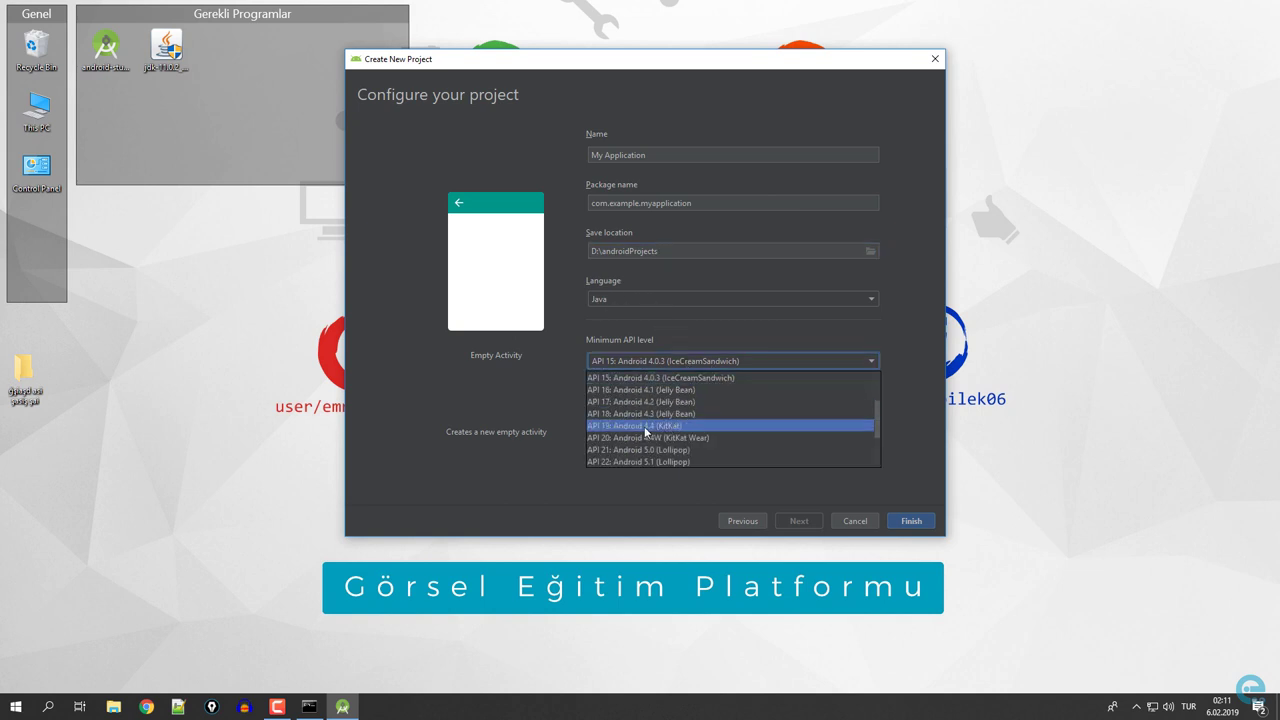
pyautogui.click(636, 449)
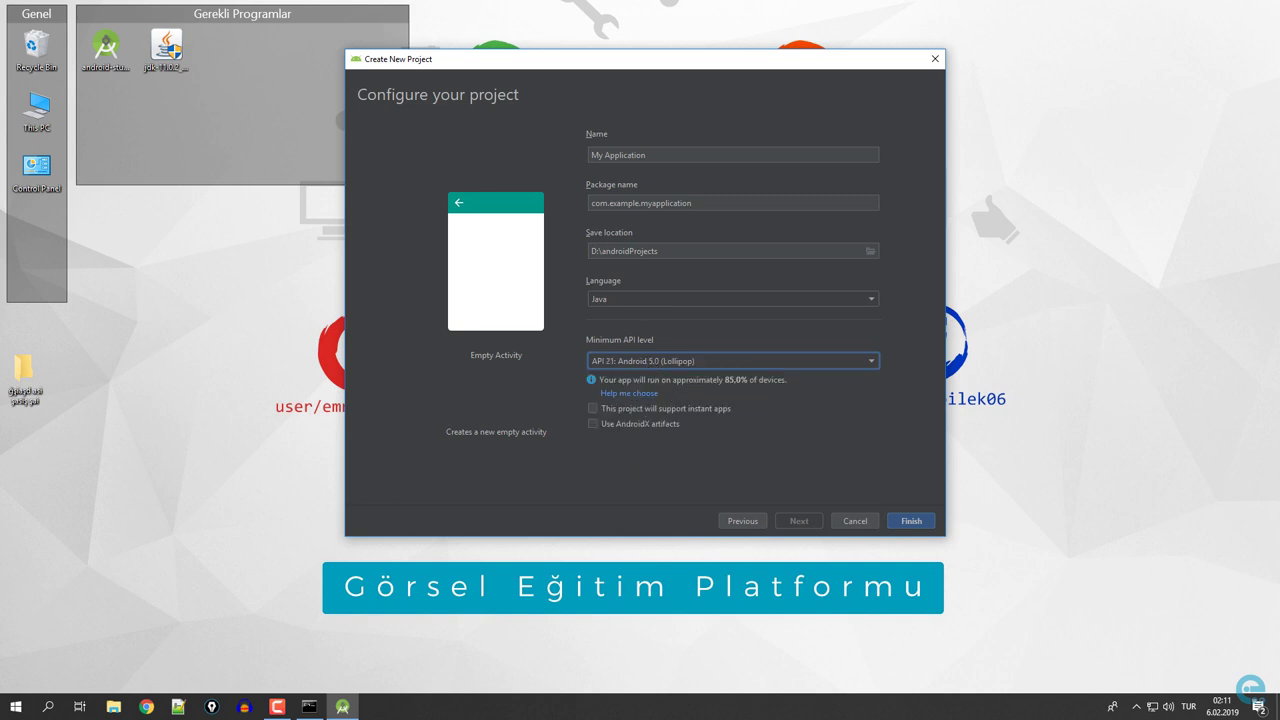
pyautogui.click(652, 431)
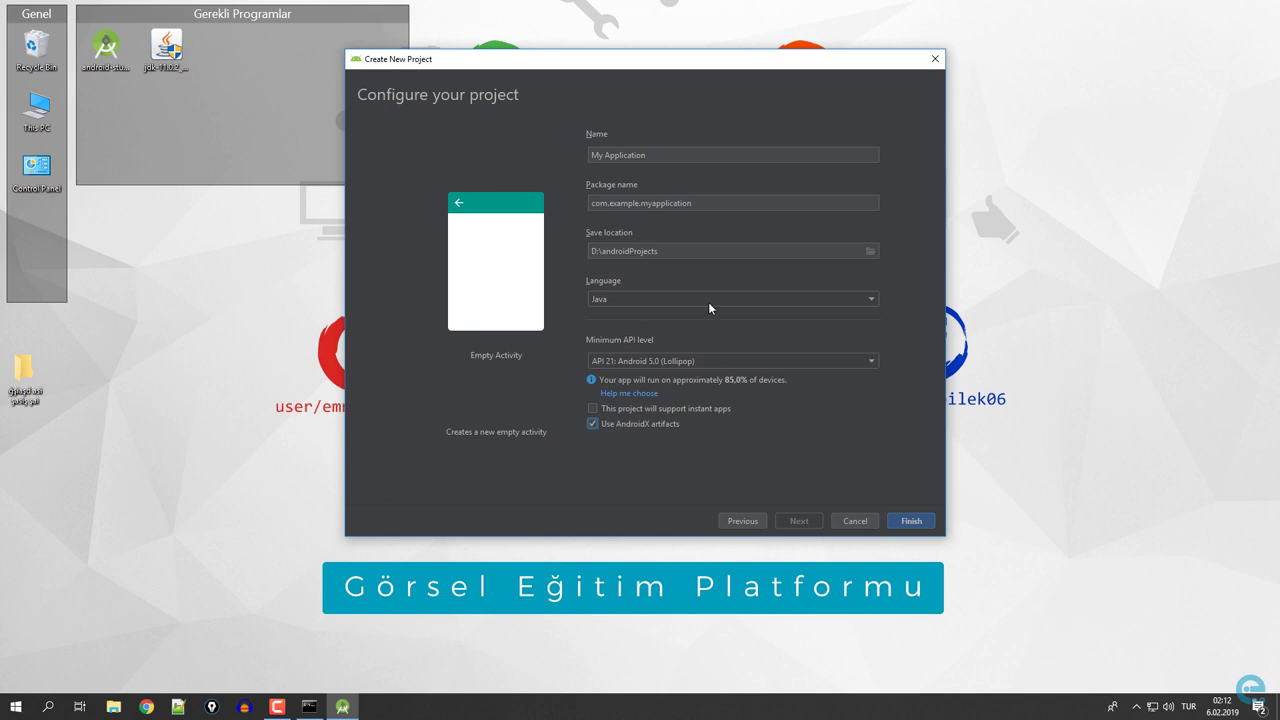
# Step: Name the project TestApp and set its language to Kotlin
pyautogui.tripleClick(620, 155)
pyautogui.write('T')
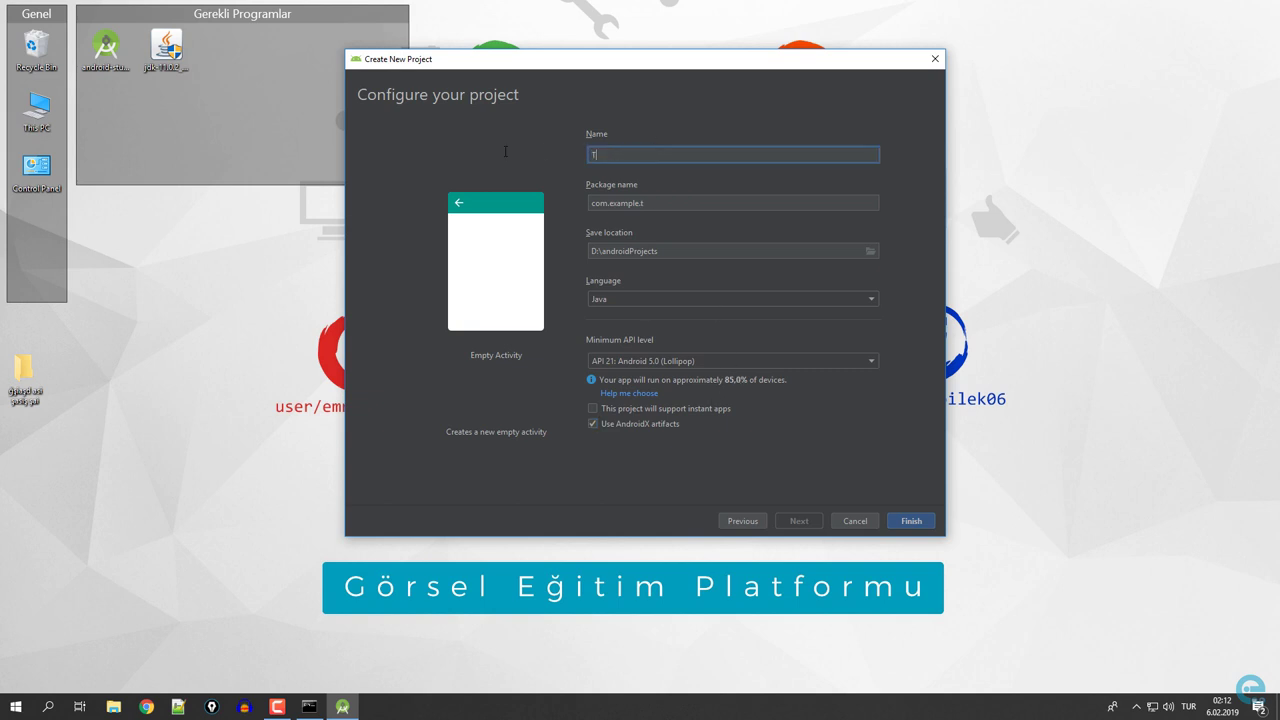
pyautogui.write('estApp')
pyautogui.click(606, 300)
pyautogui.click(630, 325)
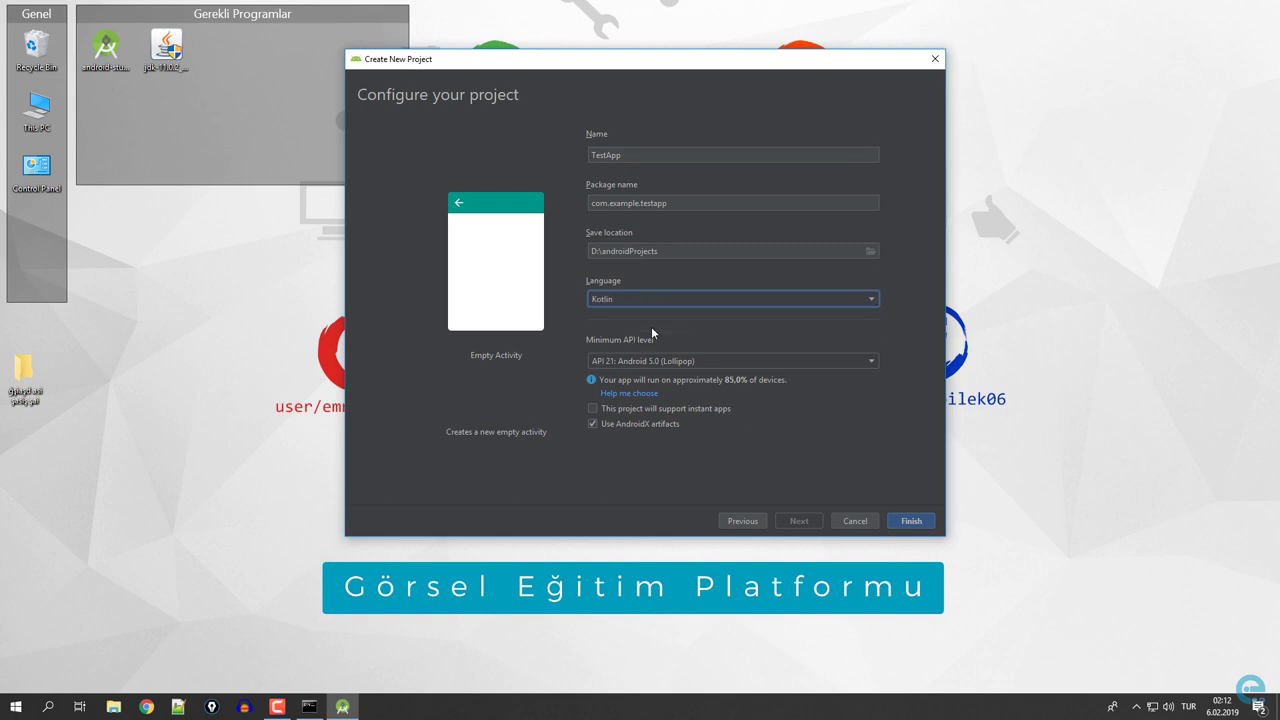
# Step: Finish creating the project, including the required component installation, and maximize the project window
pyautogui.click(910, 521)
pyautogui.click(910, 521)
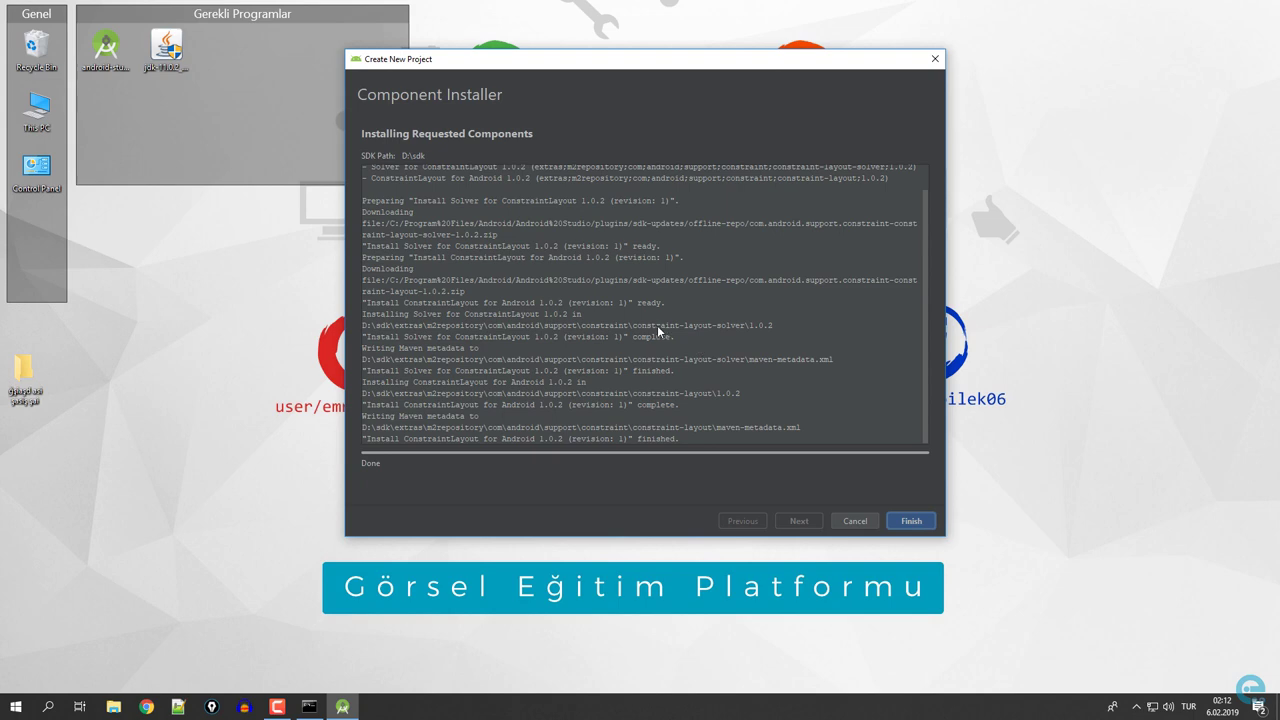
pyautogui.click(922, 525)
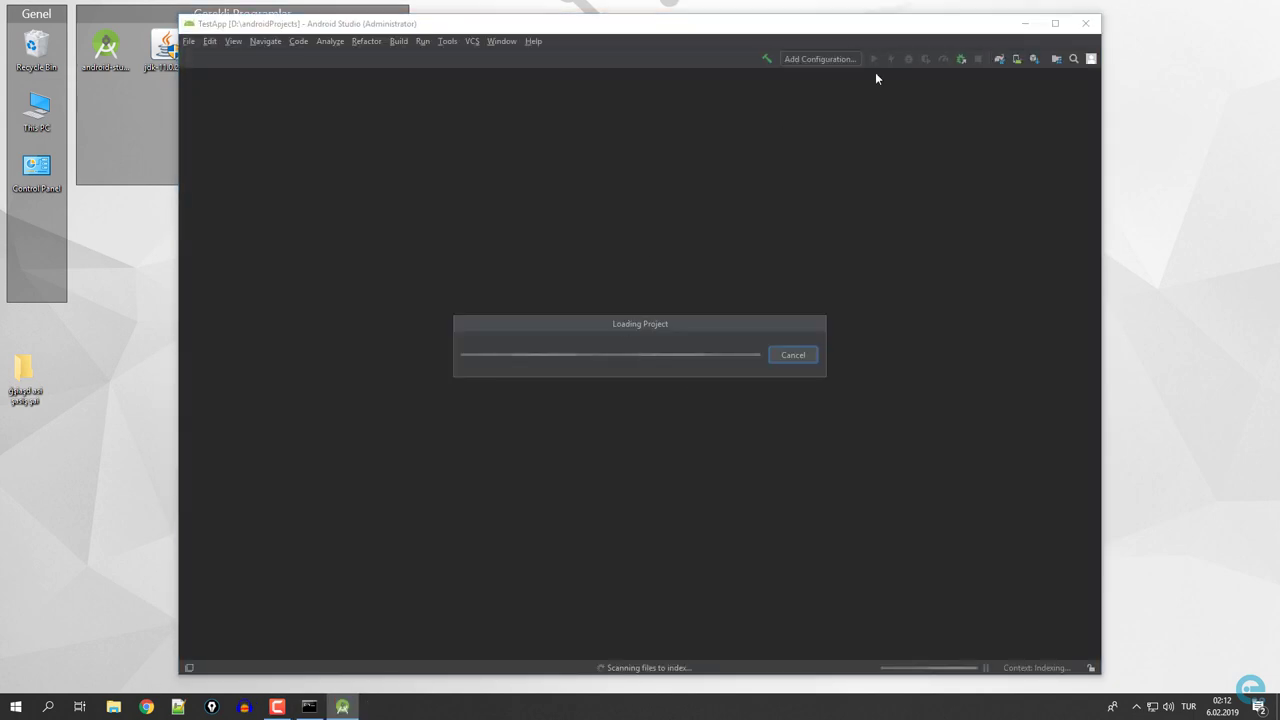
pyautogui.click(1054, 23)
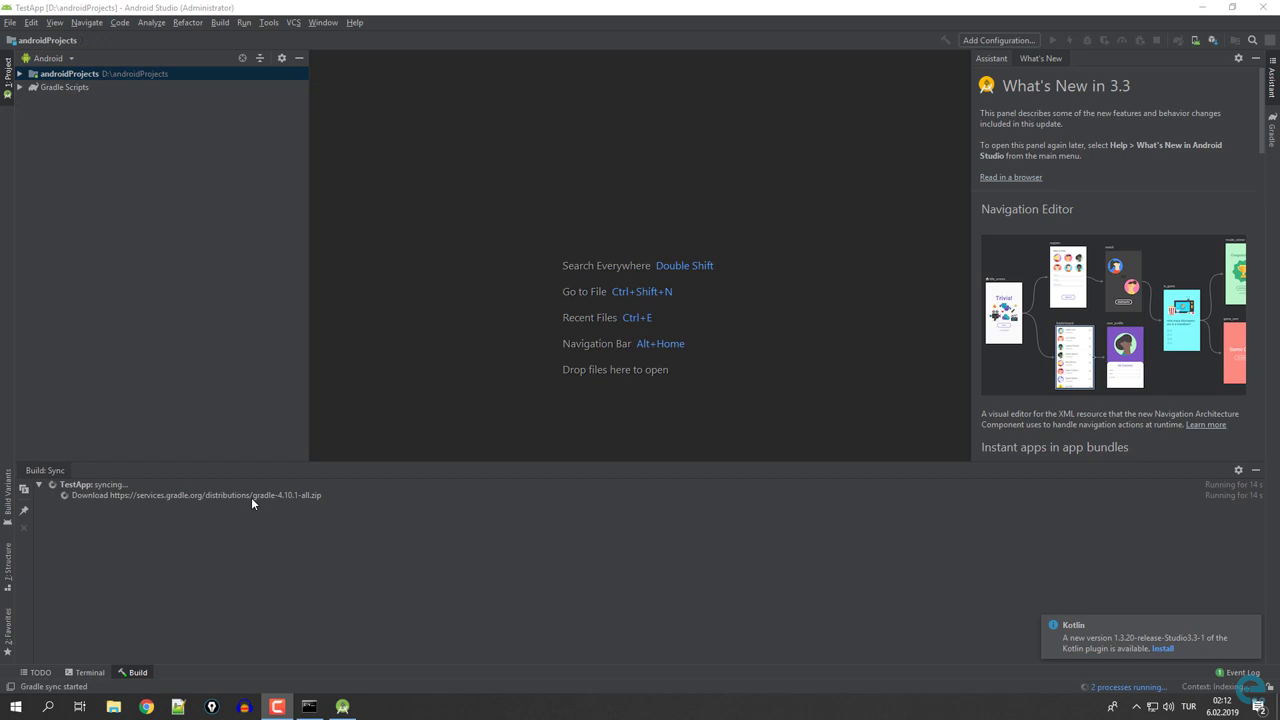
# Step: Allow the OpenJDK Platform binary through Windows Defender Firewall on public networks
pyautogui.moveTo(1097, 640)
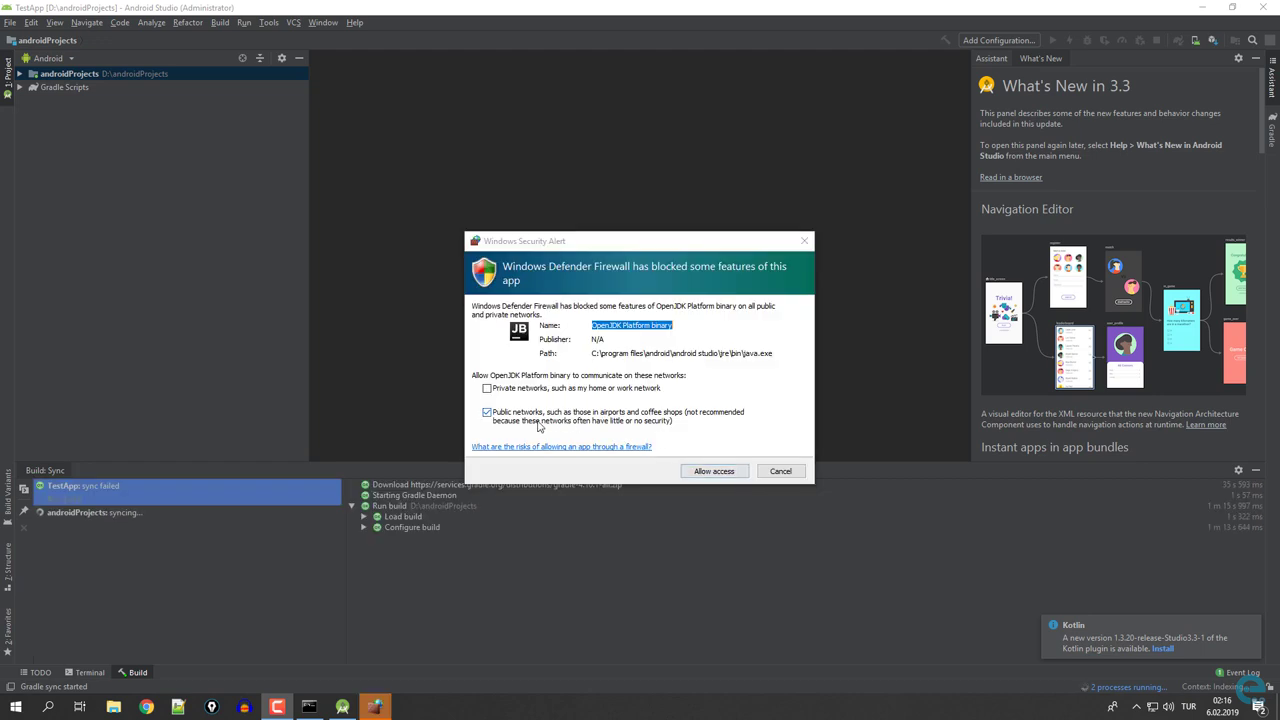
pyautogui.click(721, 475)
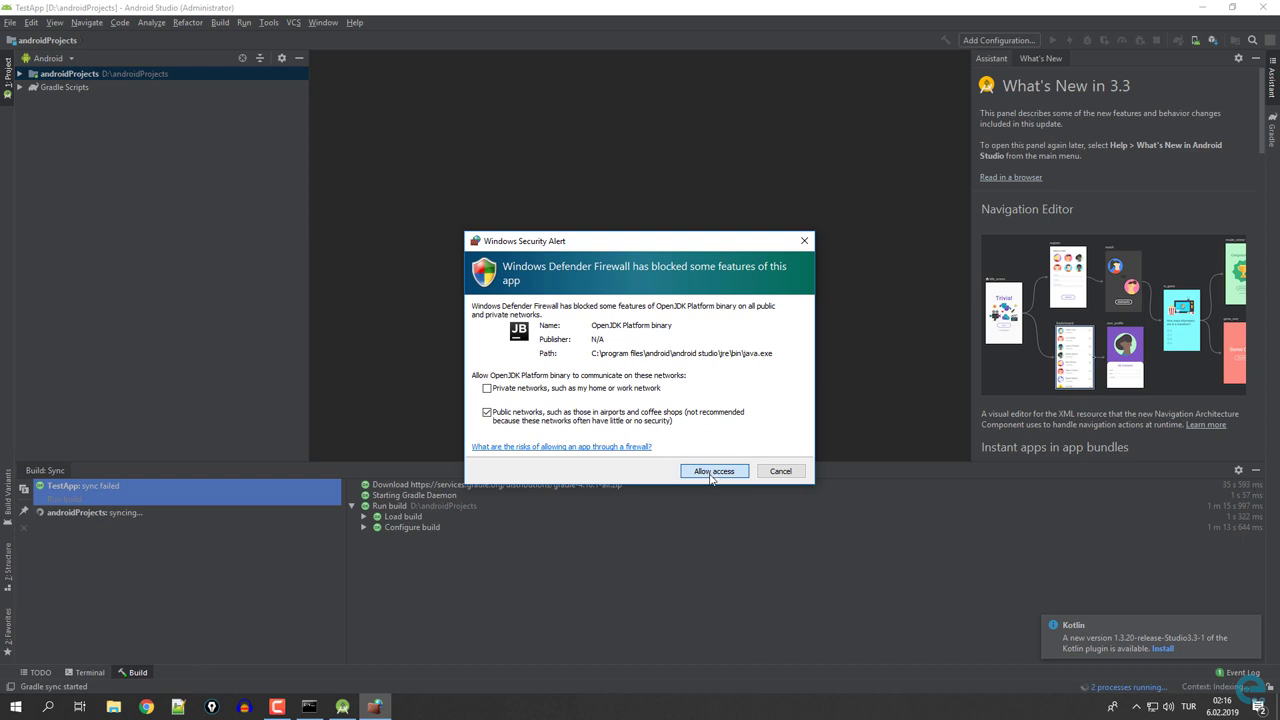
pyautogui.click(713, 474)
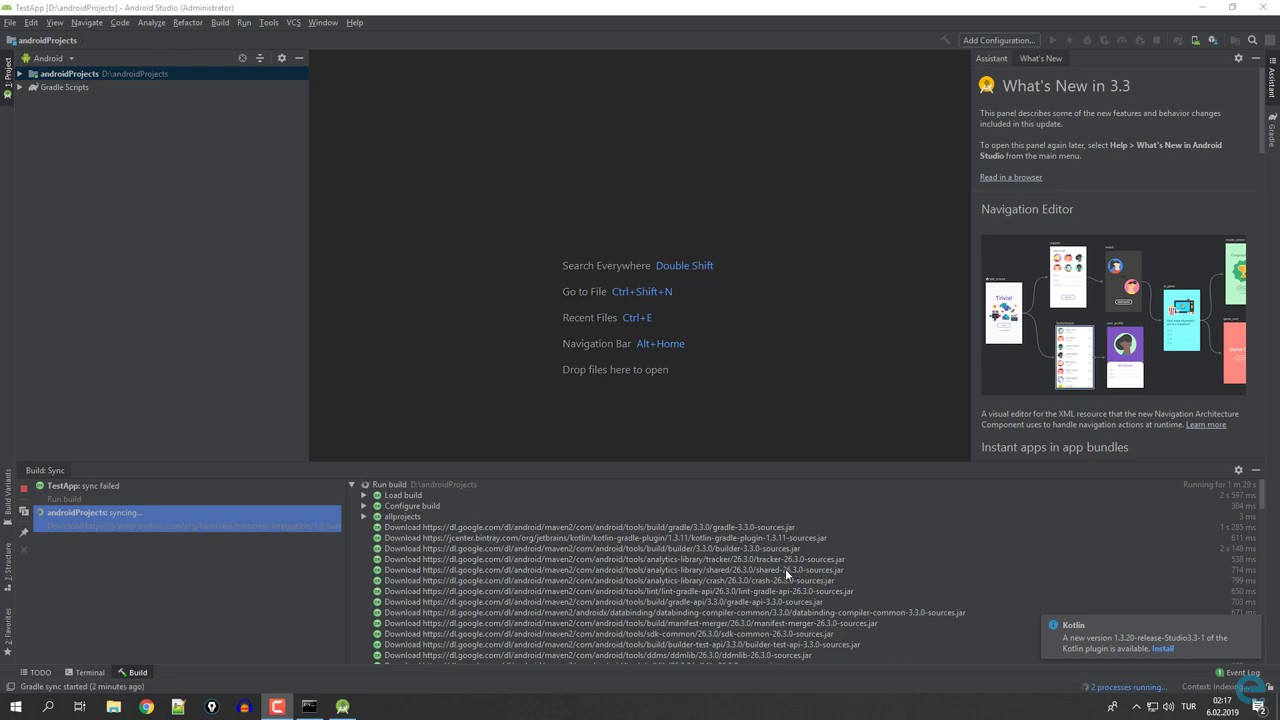
# Step: Examine the list of downloads in the Gradle sync log and dismiss the Kotlin plugin update notification
pyautogui.scroll(-5, 472, 538)
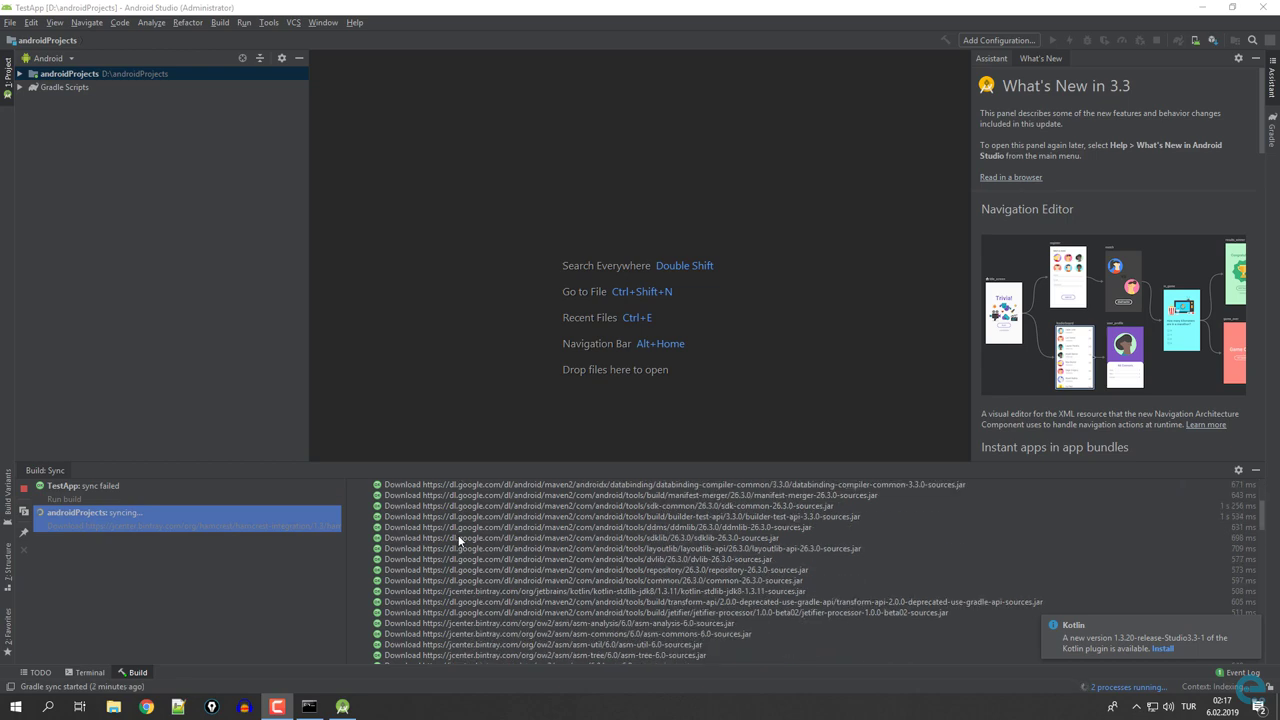
pyautogui.scroll(-5, 455, 550)
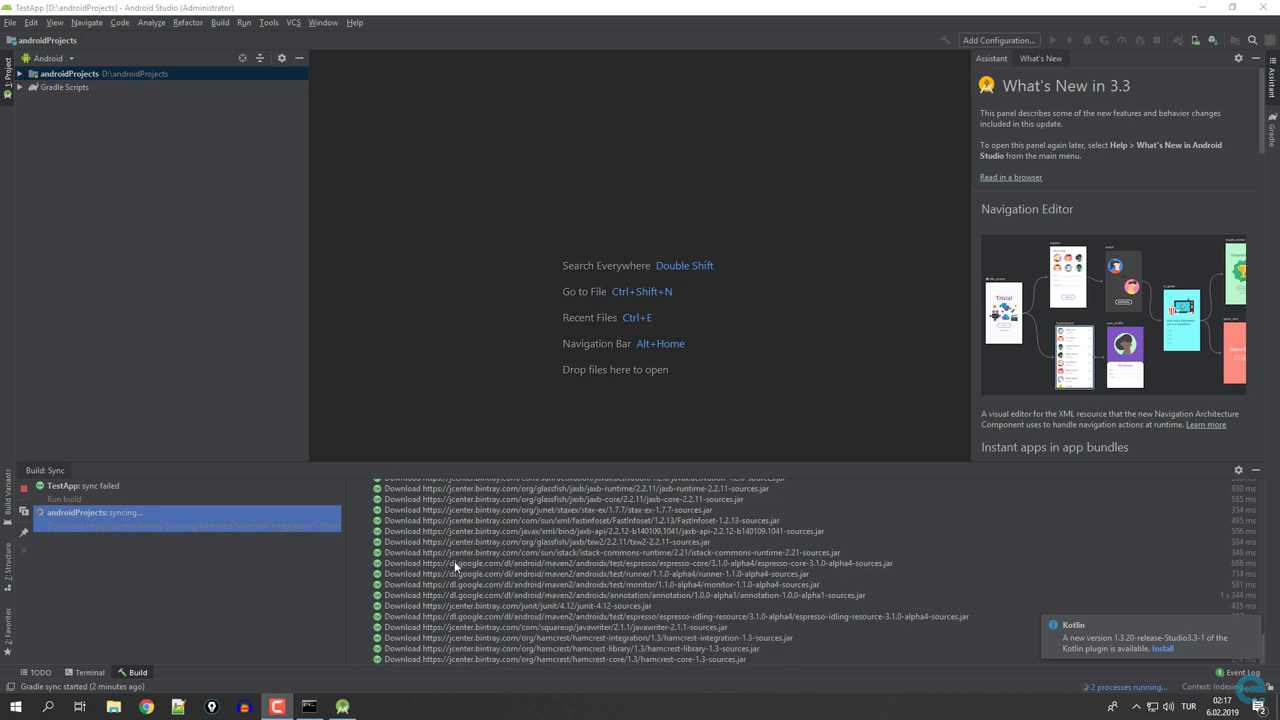
pyautogui.moveTo(1208, 615)
pyautogui.click(1250, 624)
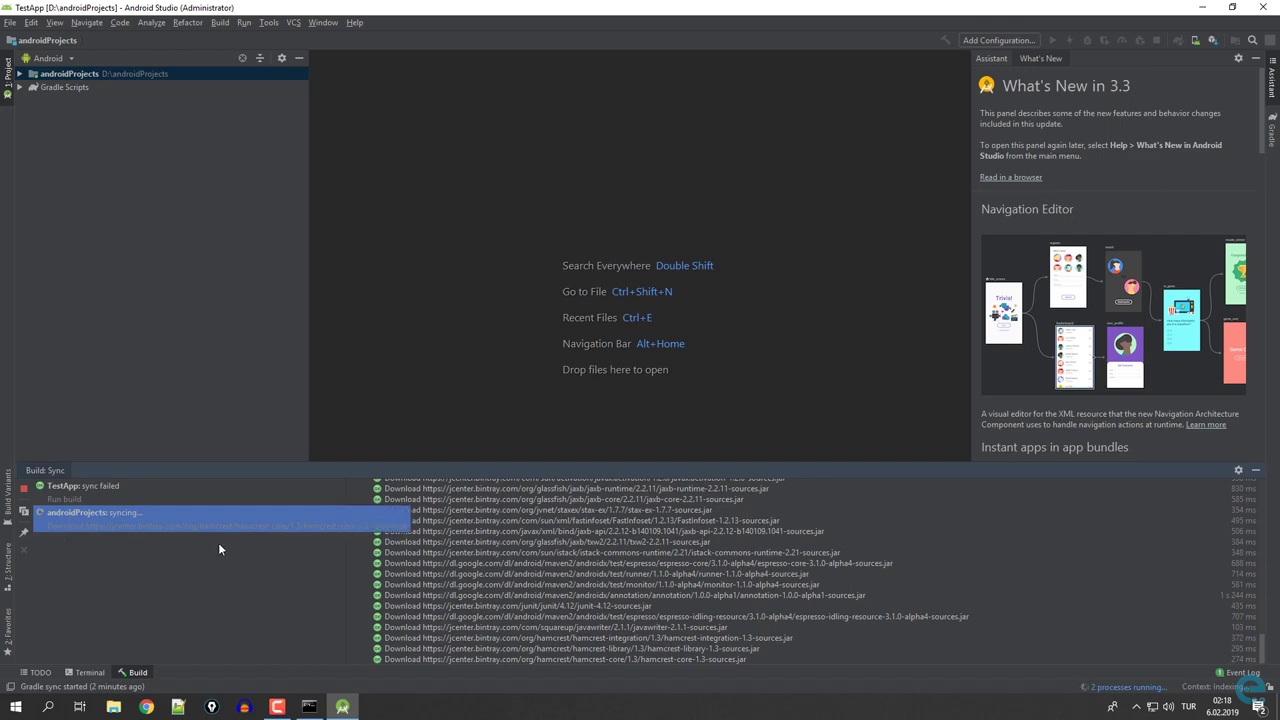
pyautogui.scroll(5, 455, 550)
pyautogui.scroll(4, 425, 530)
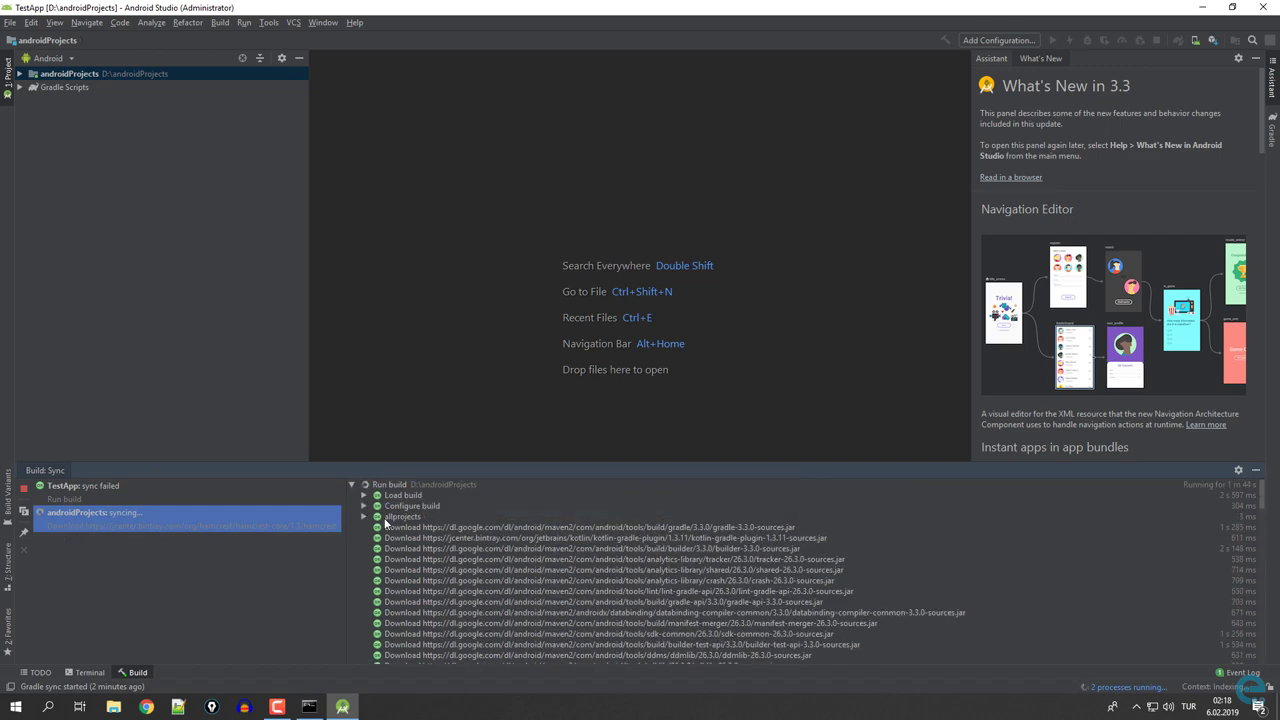
pyautogui.scroll(-5, 476, 545)
pyautogui.scroll(-6, 480, 580)
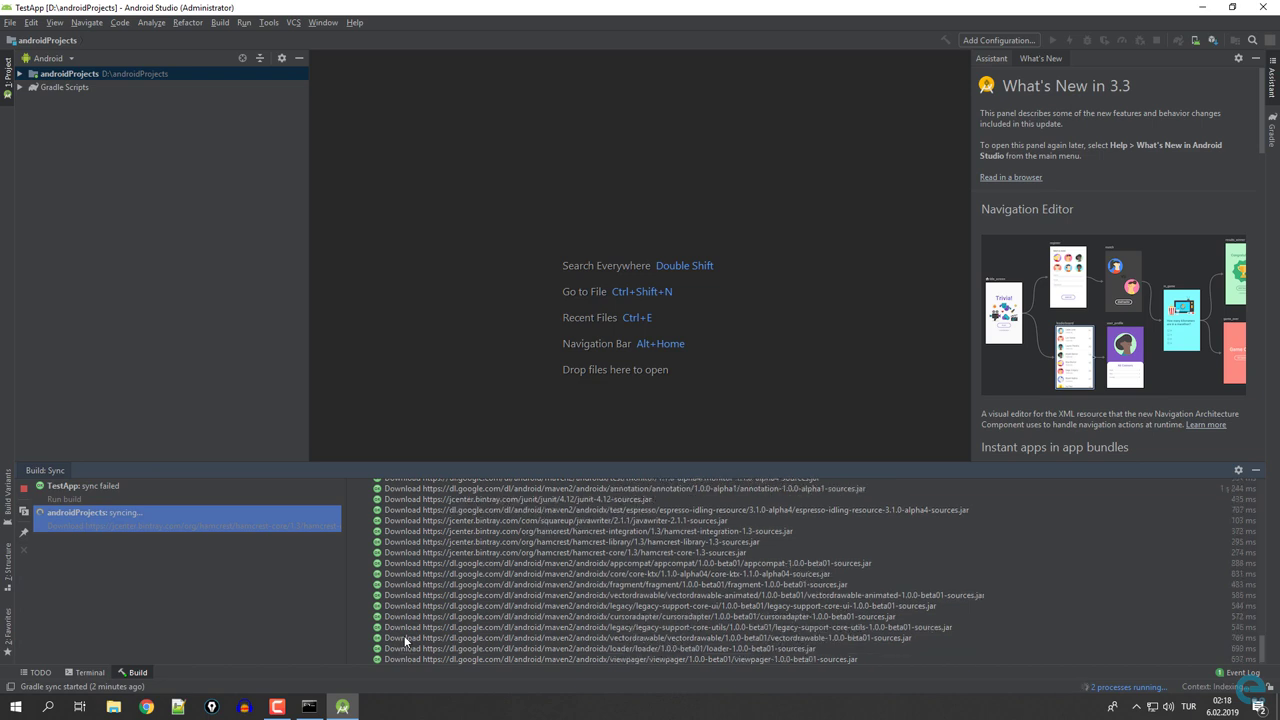
pyautogui.click(556, 614)
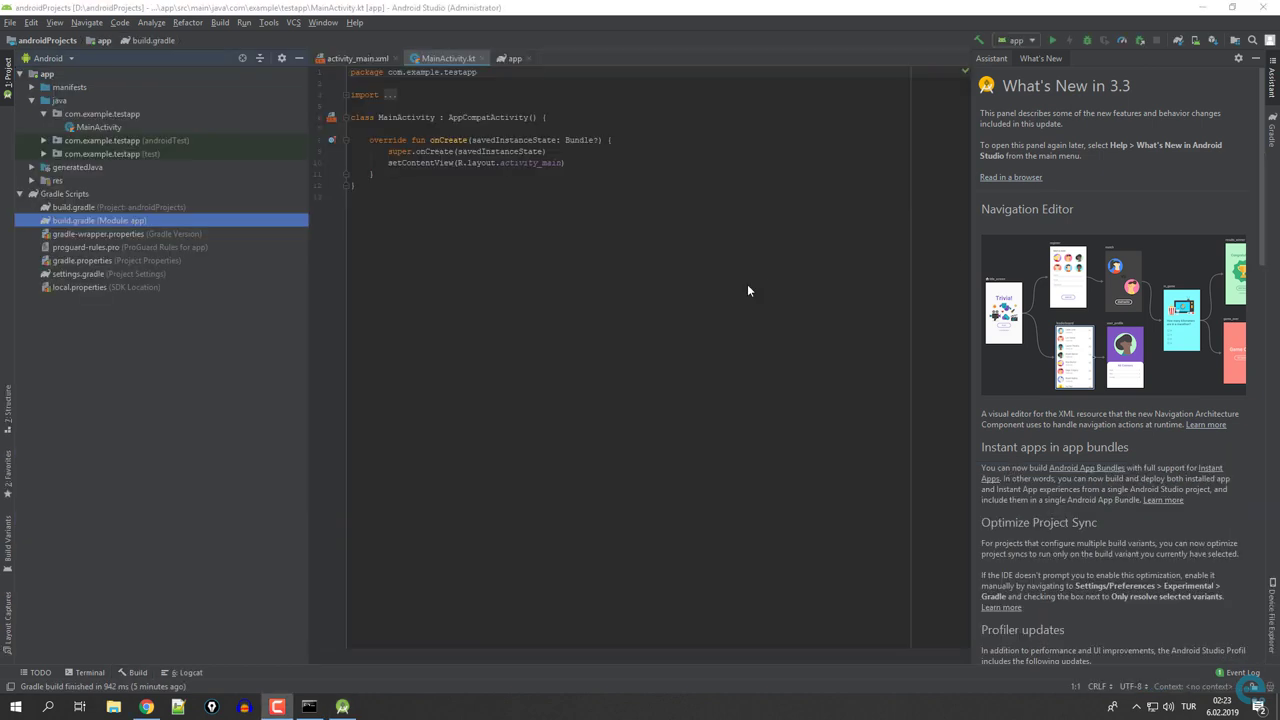
# Step: Open the Android Studio application settings
pyautogui.click(9, 22)
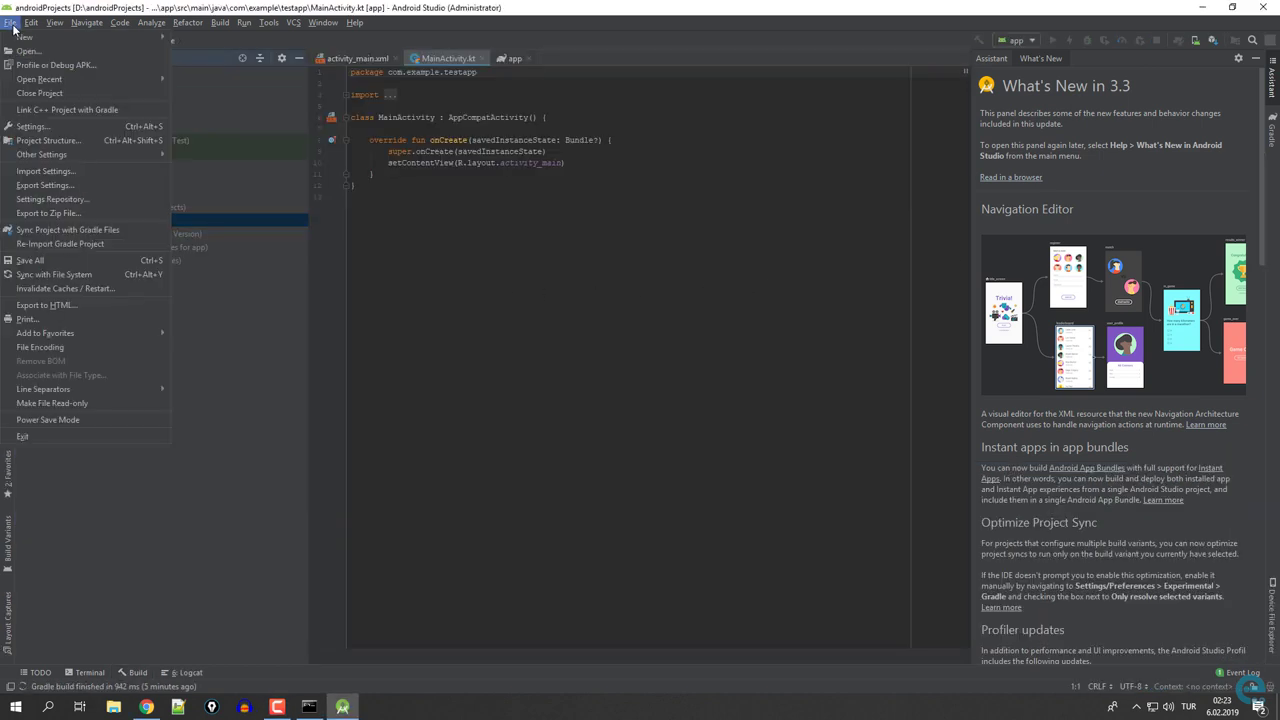
pyautogui.click(31, 126)
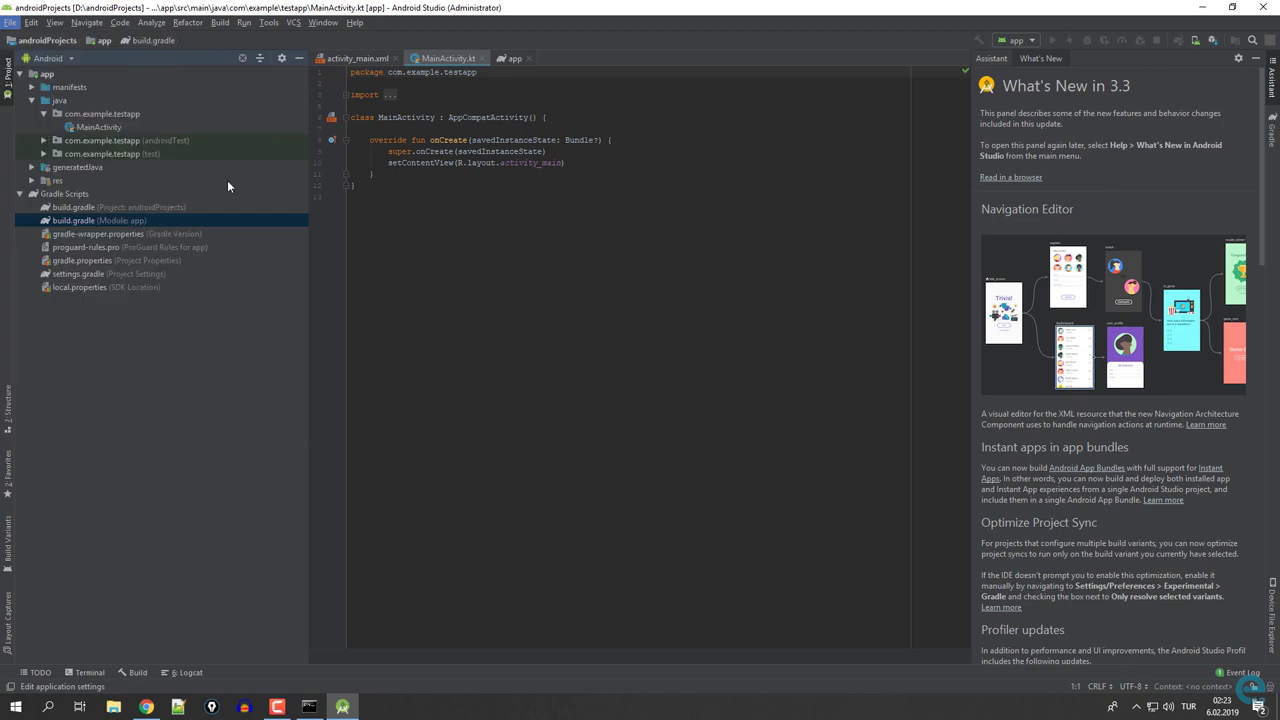